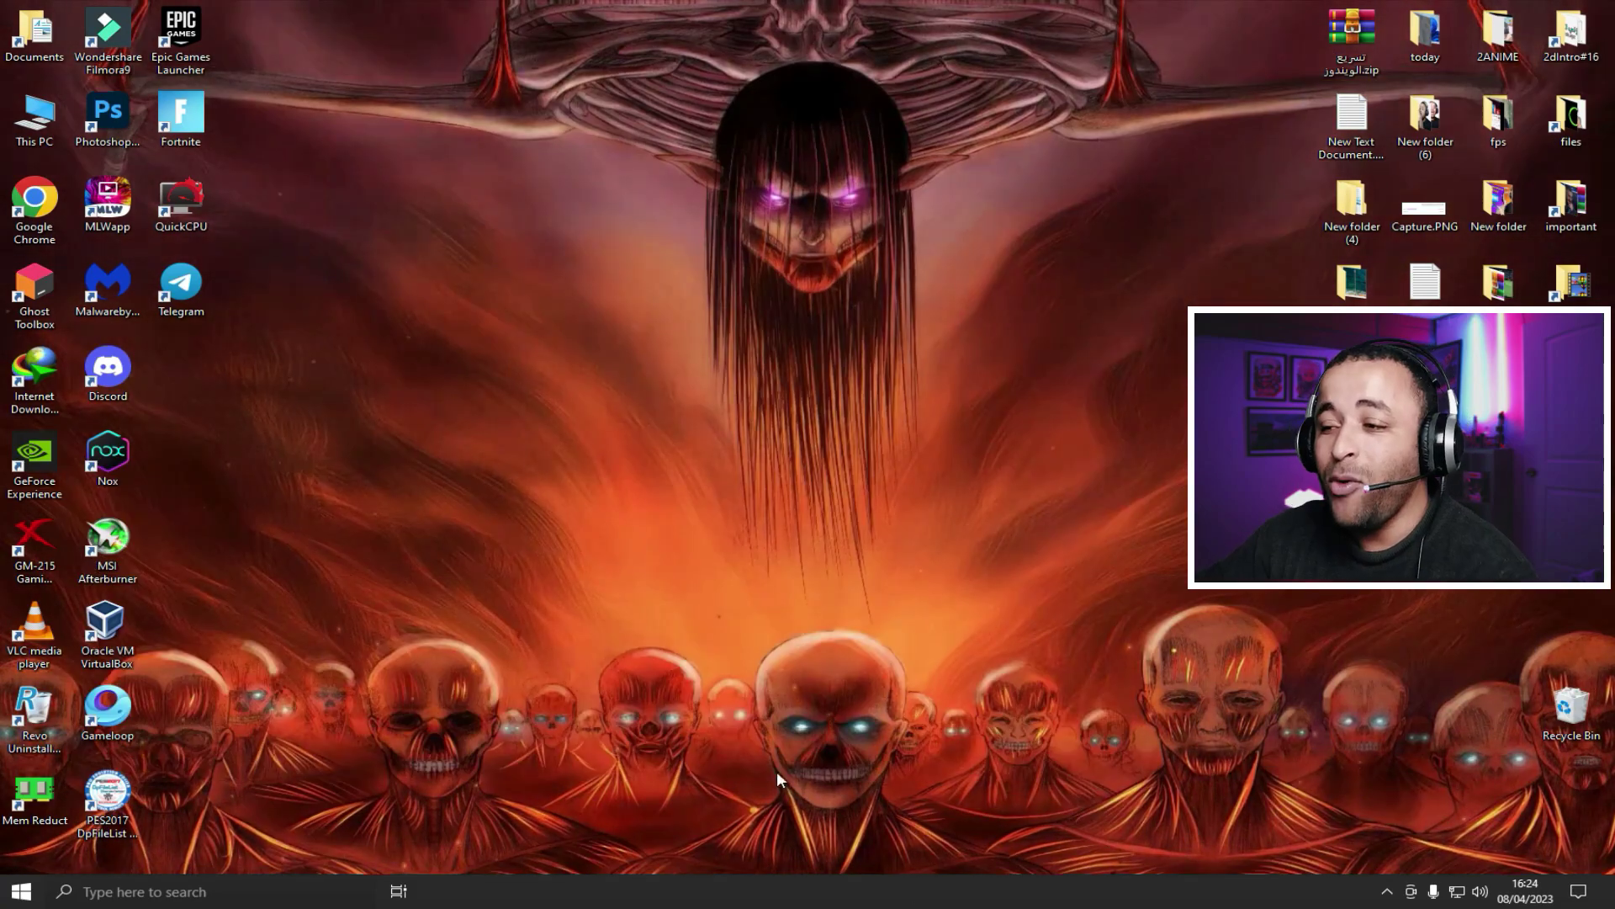
- Open NVIDIA Control Panel and apply "Use the advanced 3D image settings" in the image settings with preview
right_click(637, 412)
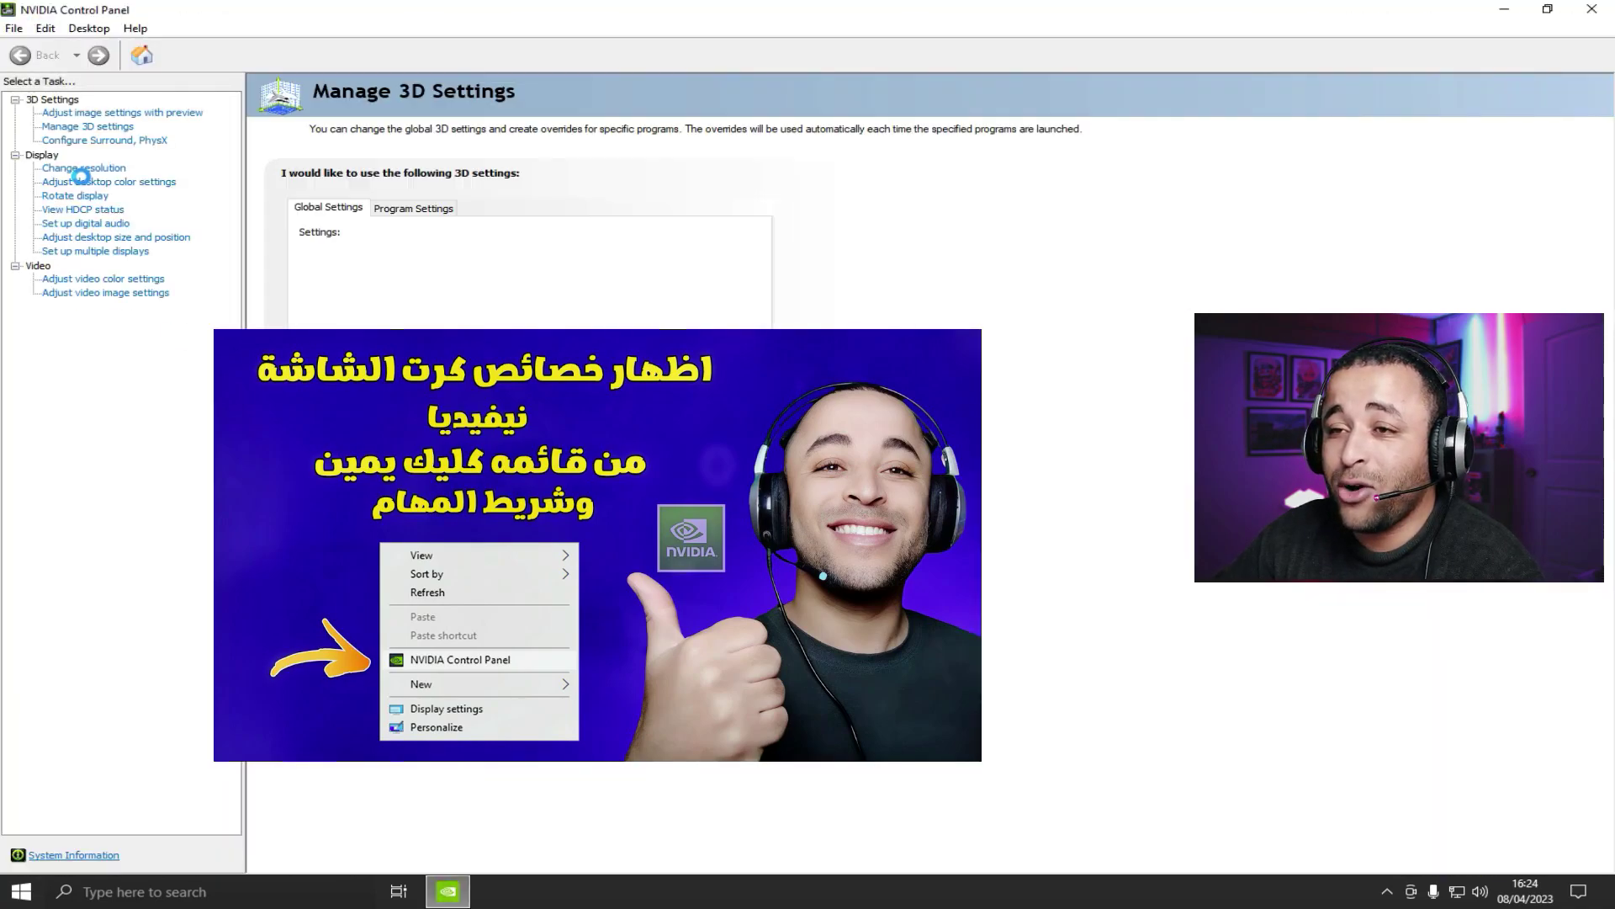
left_click(101, 114)
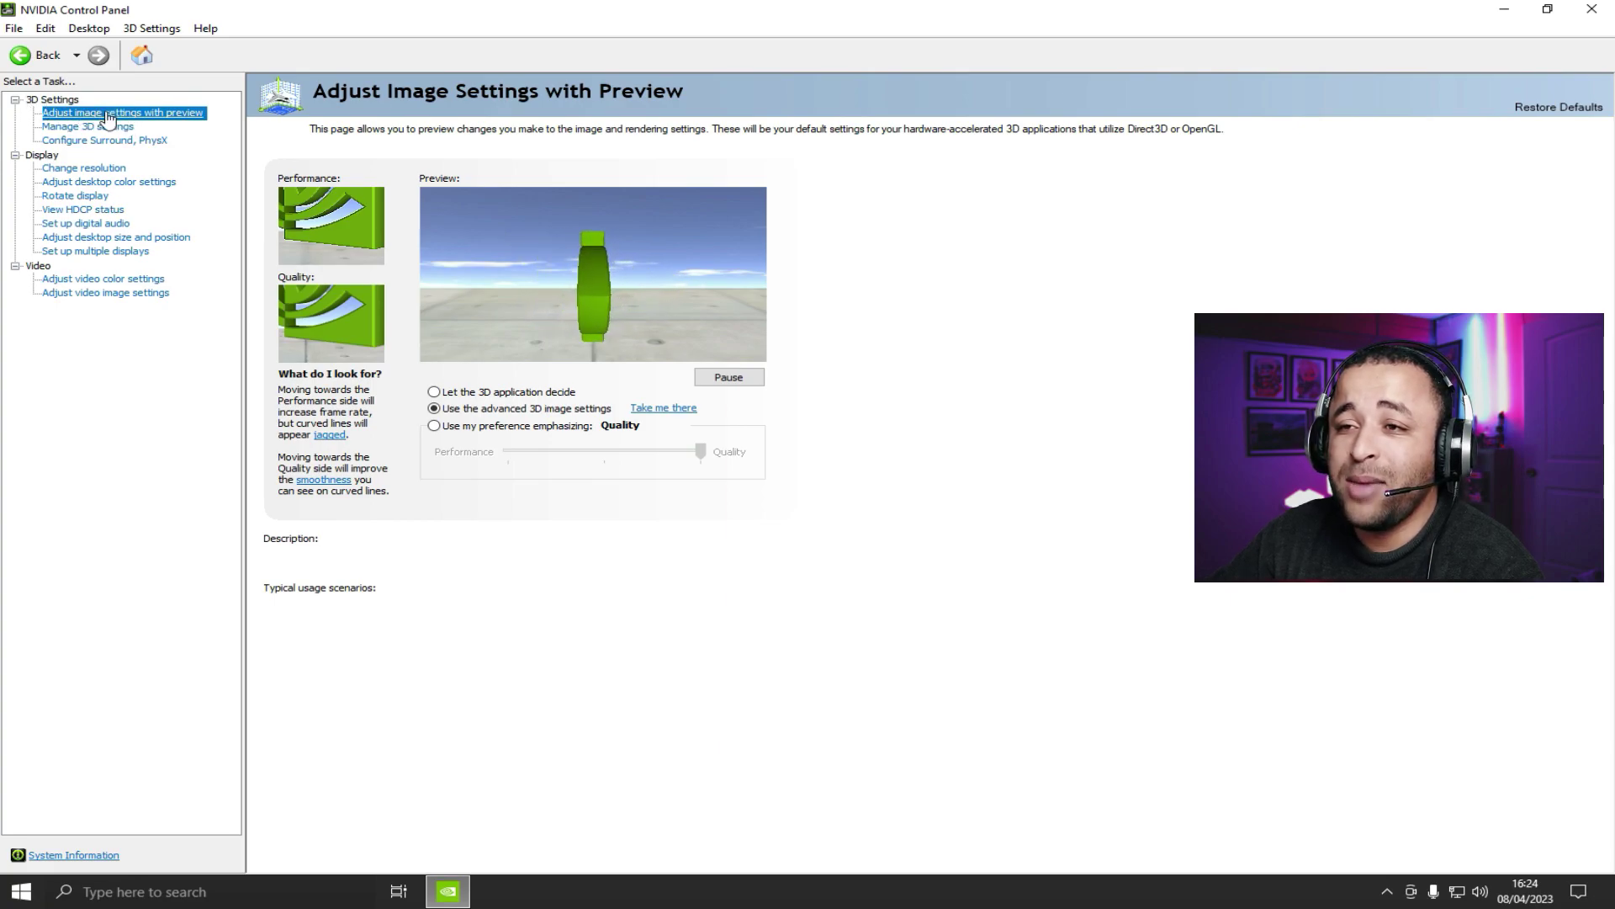
left_click(462, 410)
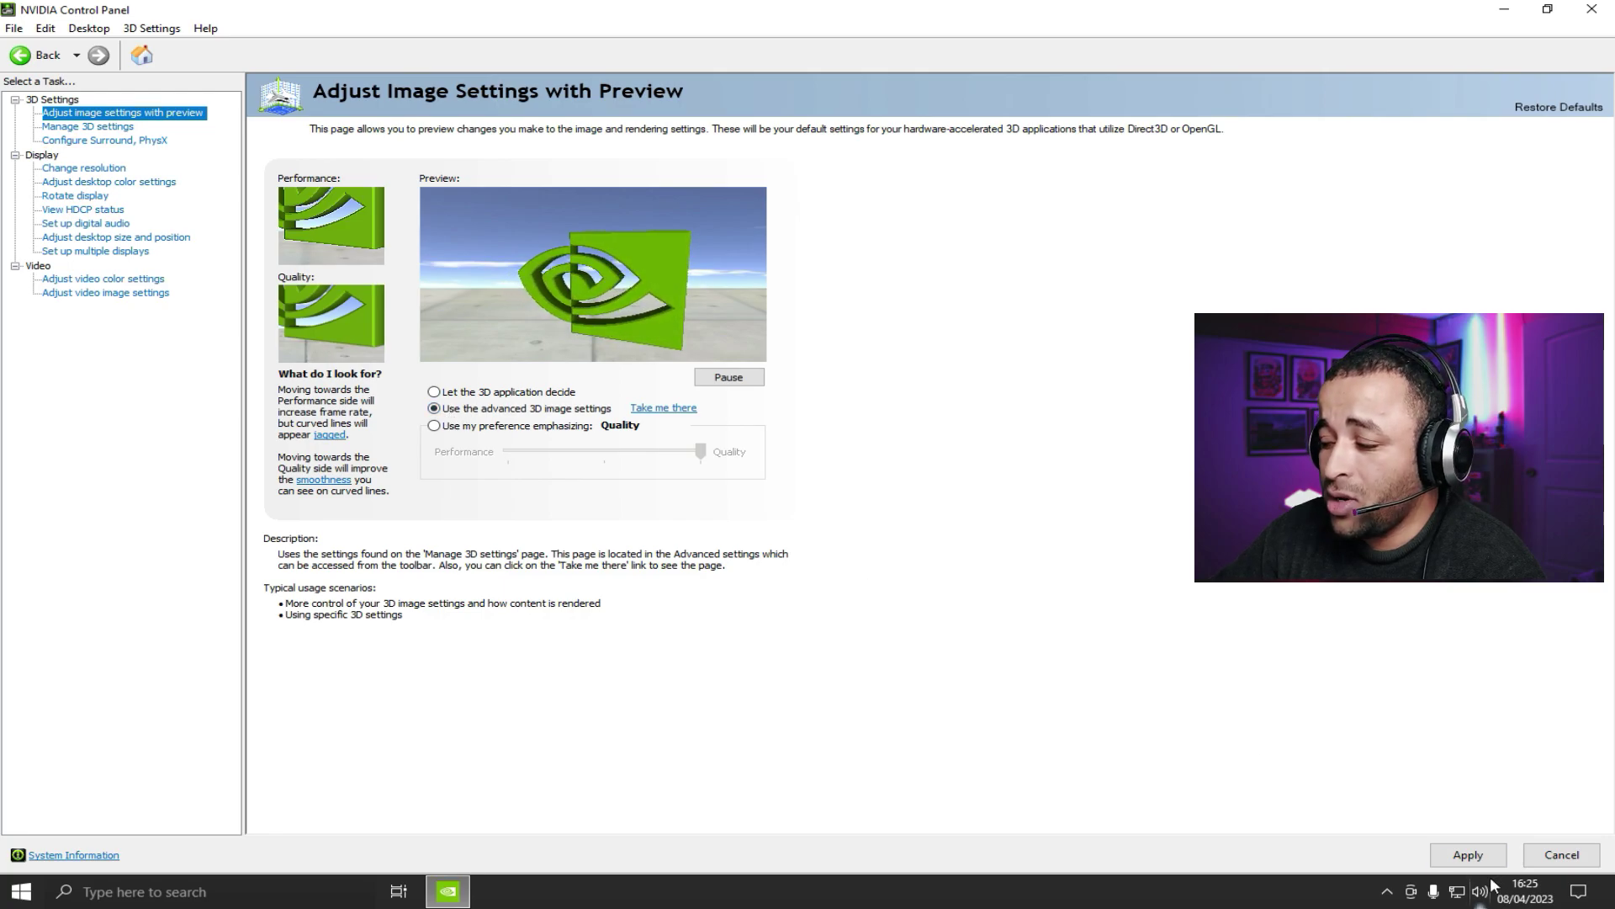
left_click(1504, 856)
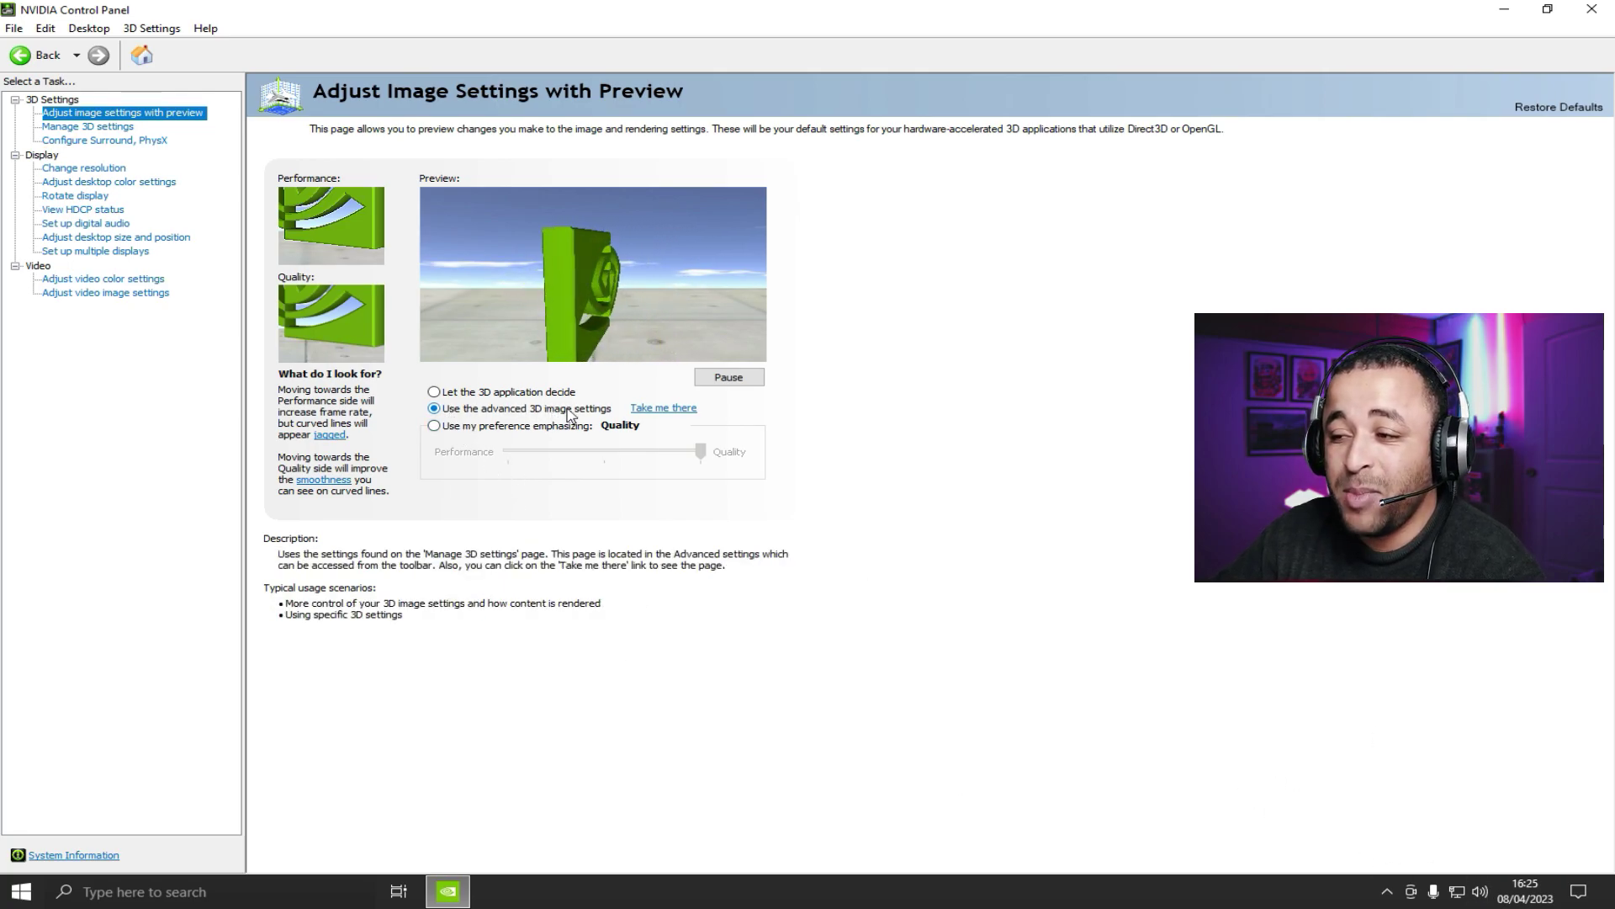
- Set Image Scaling to Off in the global Manage 3D settings
left_click(87, 127)
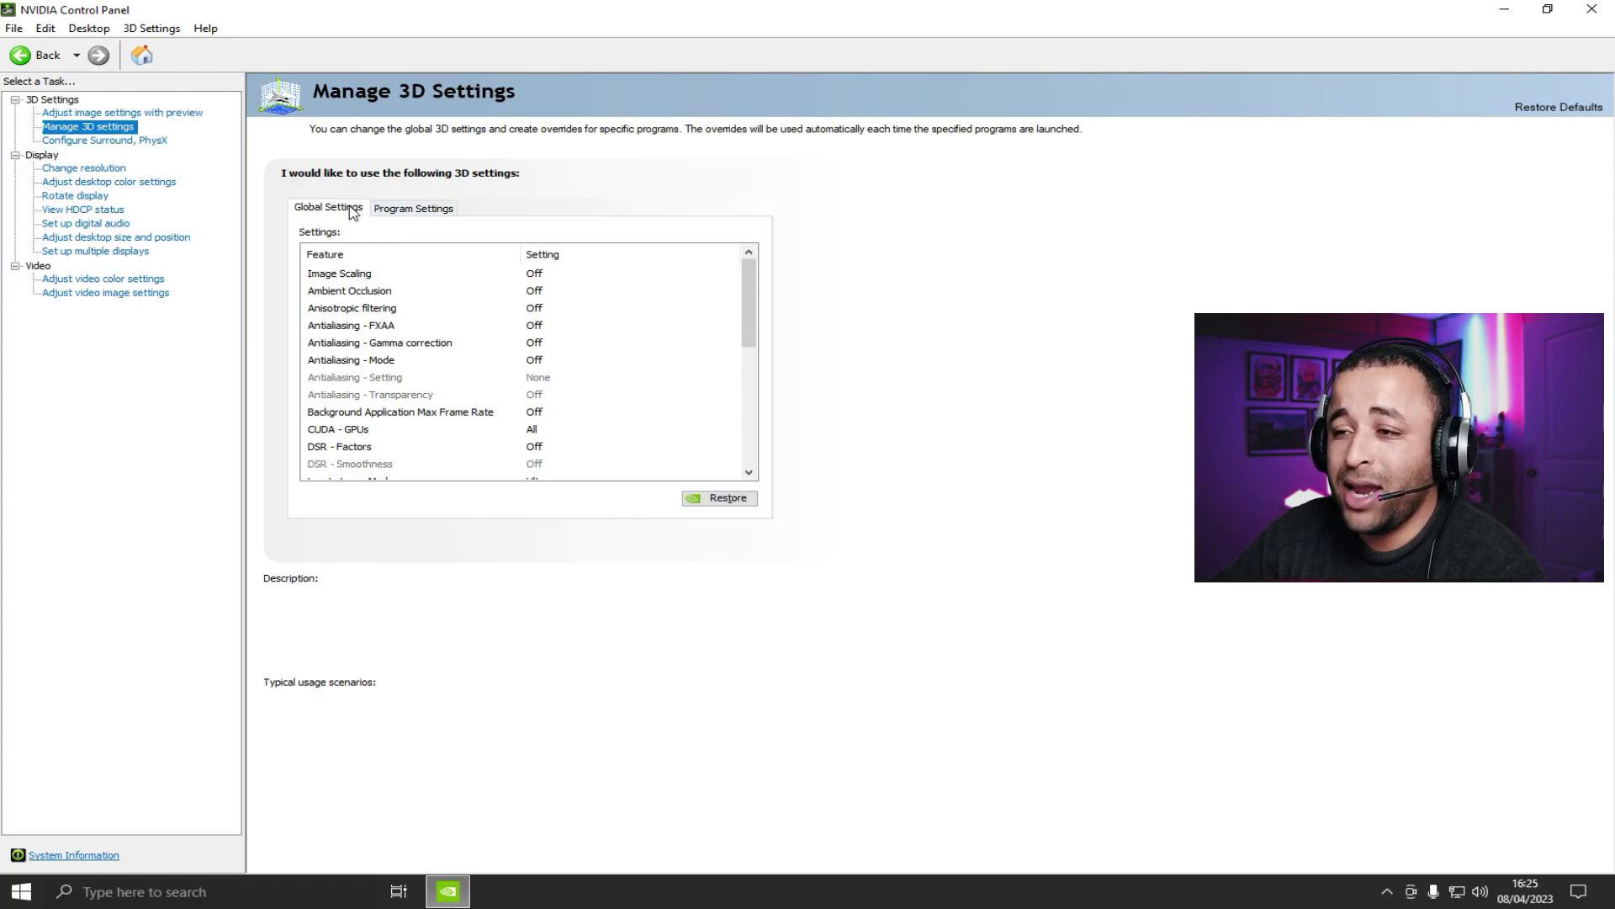
mouse_move(529, 284)
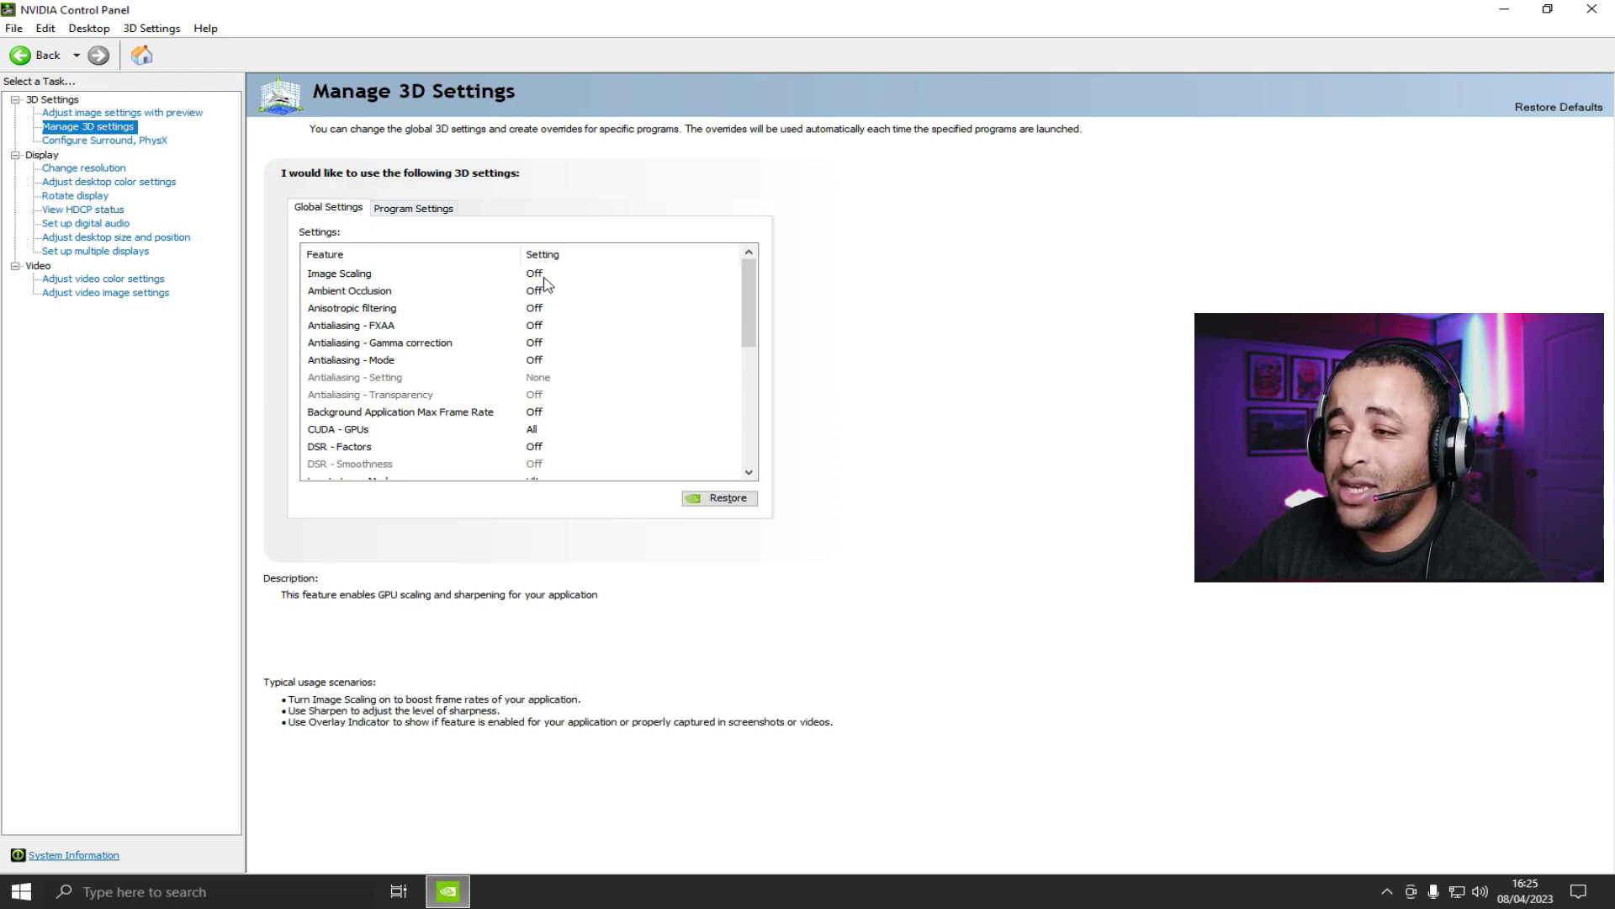
left_click(530, 276)
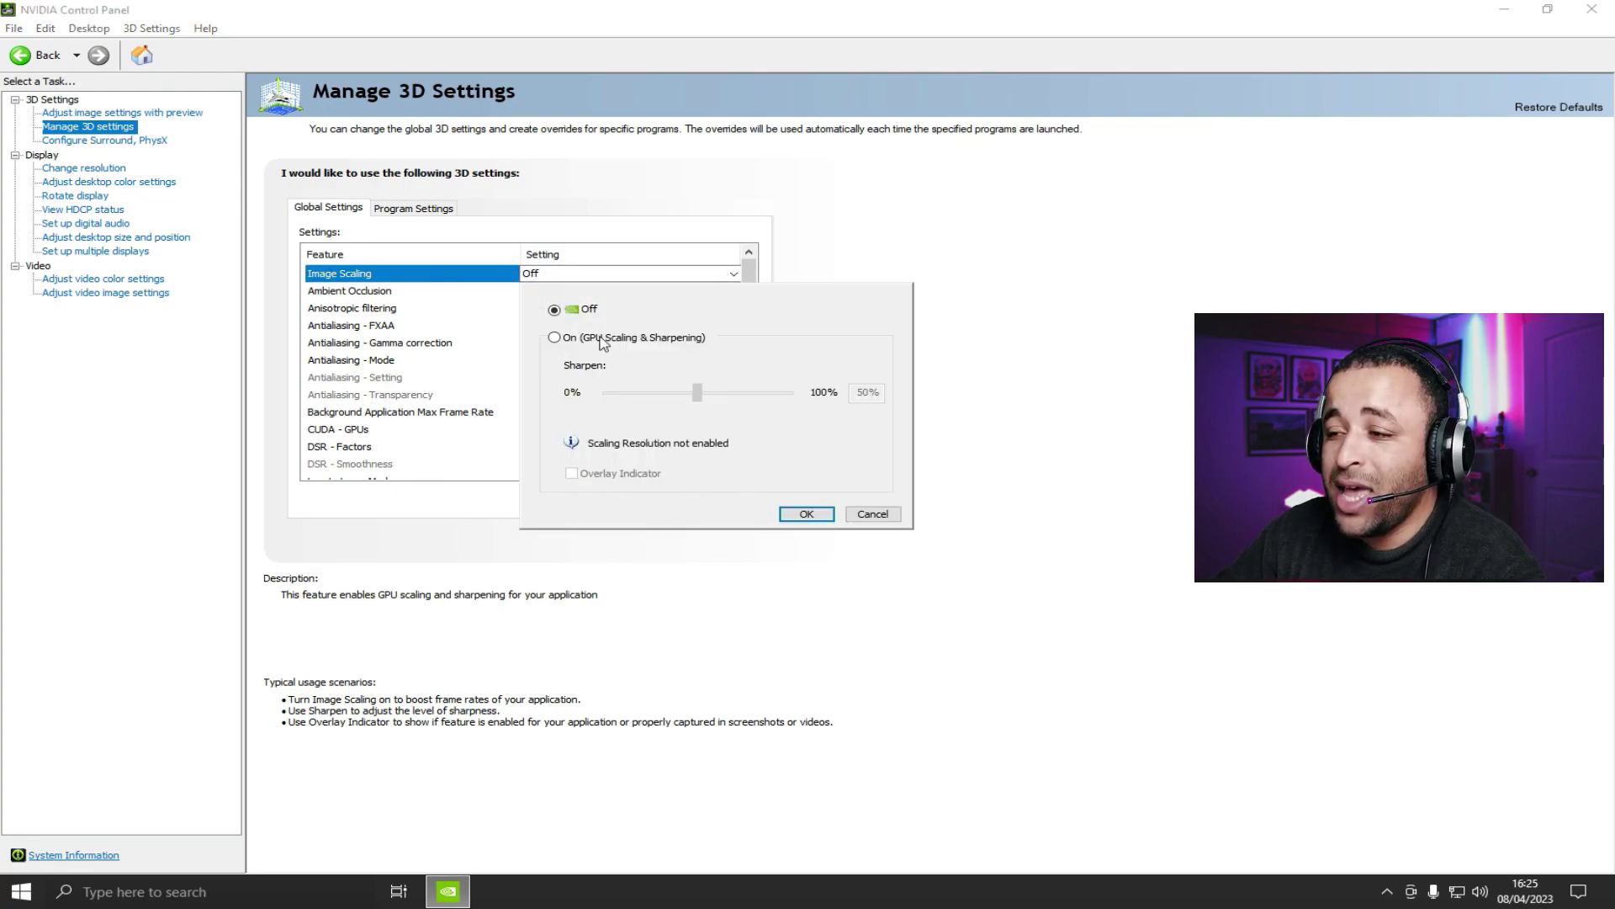
left_click(809, 514)
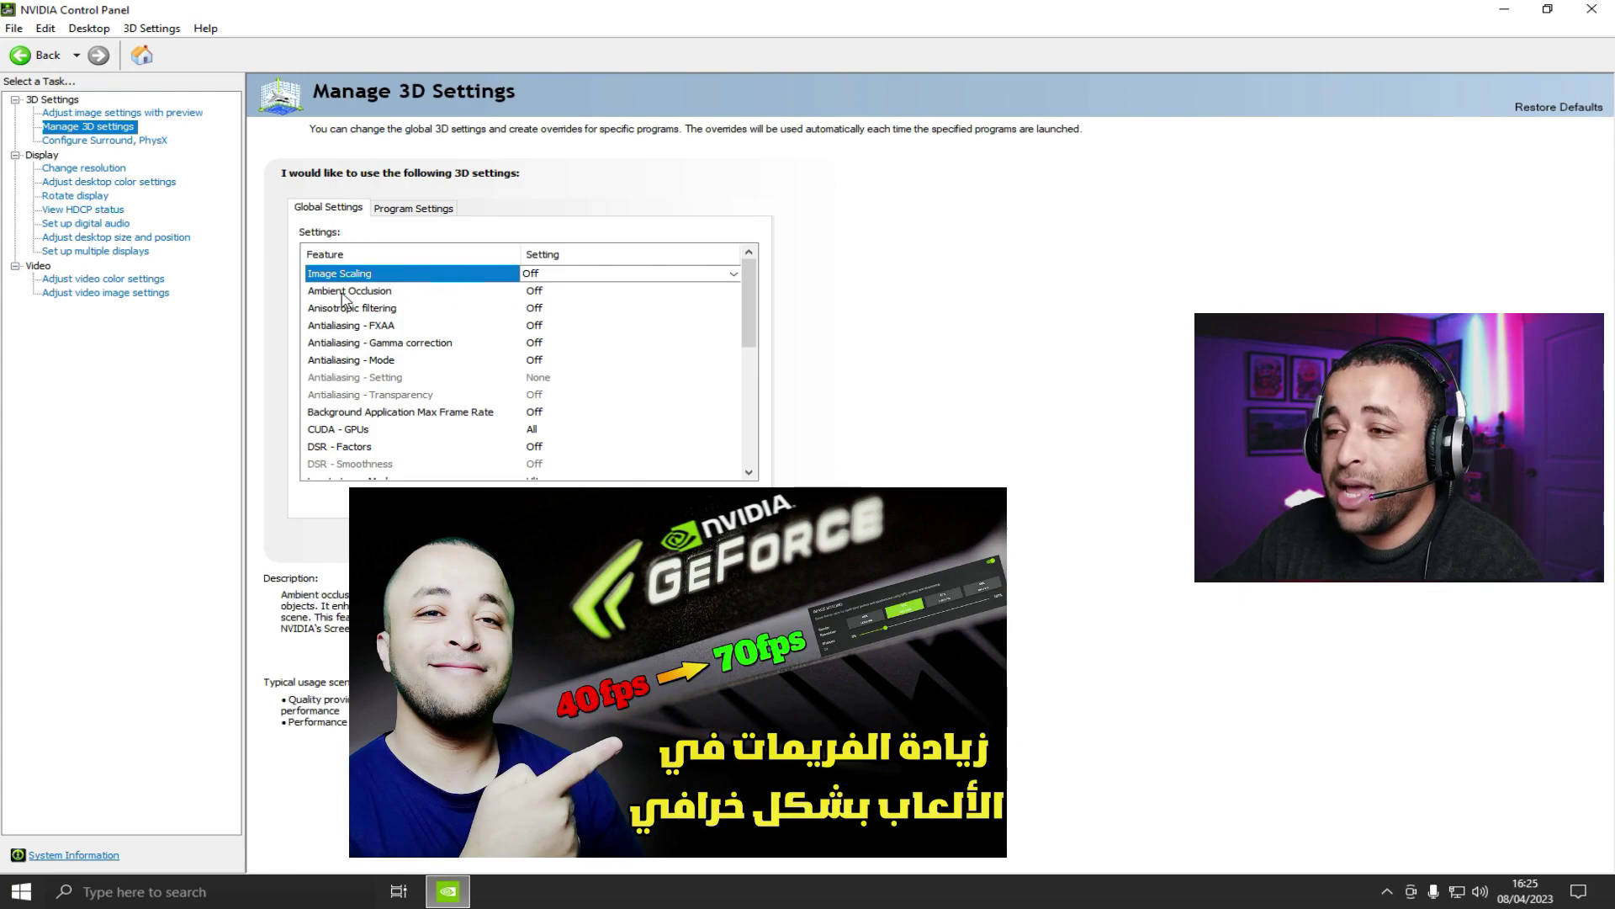
- Set Ambient Occlusion and Anisotropic filtering to Off, dismissing the Malwarebytes notification
left_click(551, 292)
left_click(539, 307)
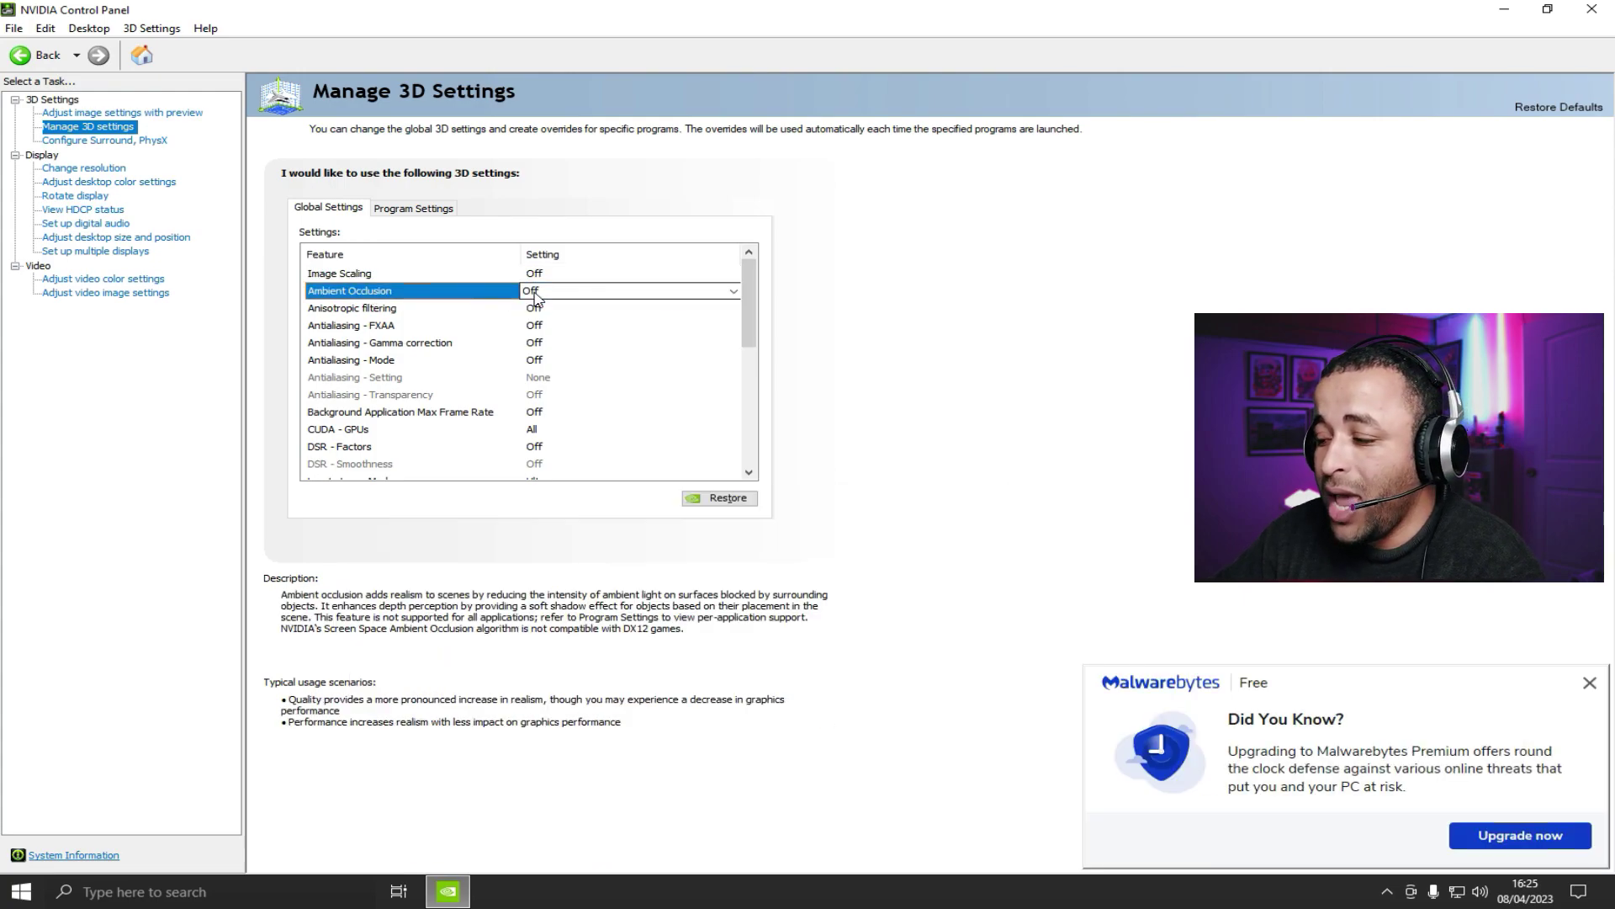
left_click(1589, 684)
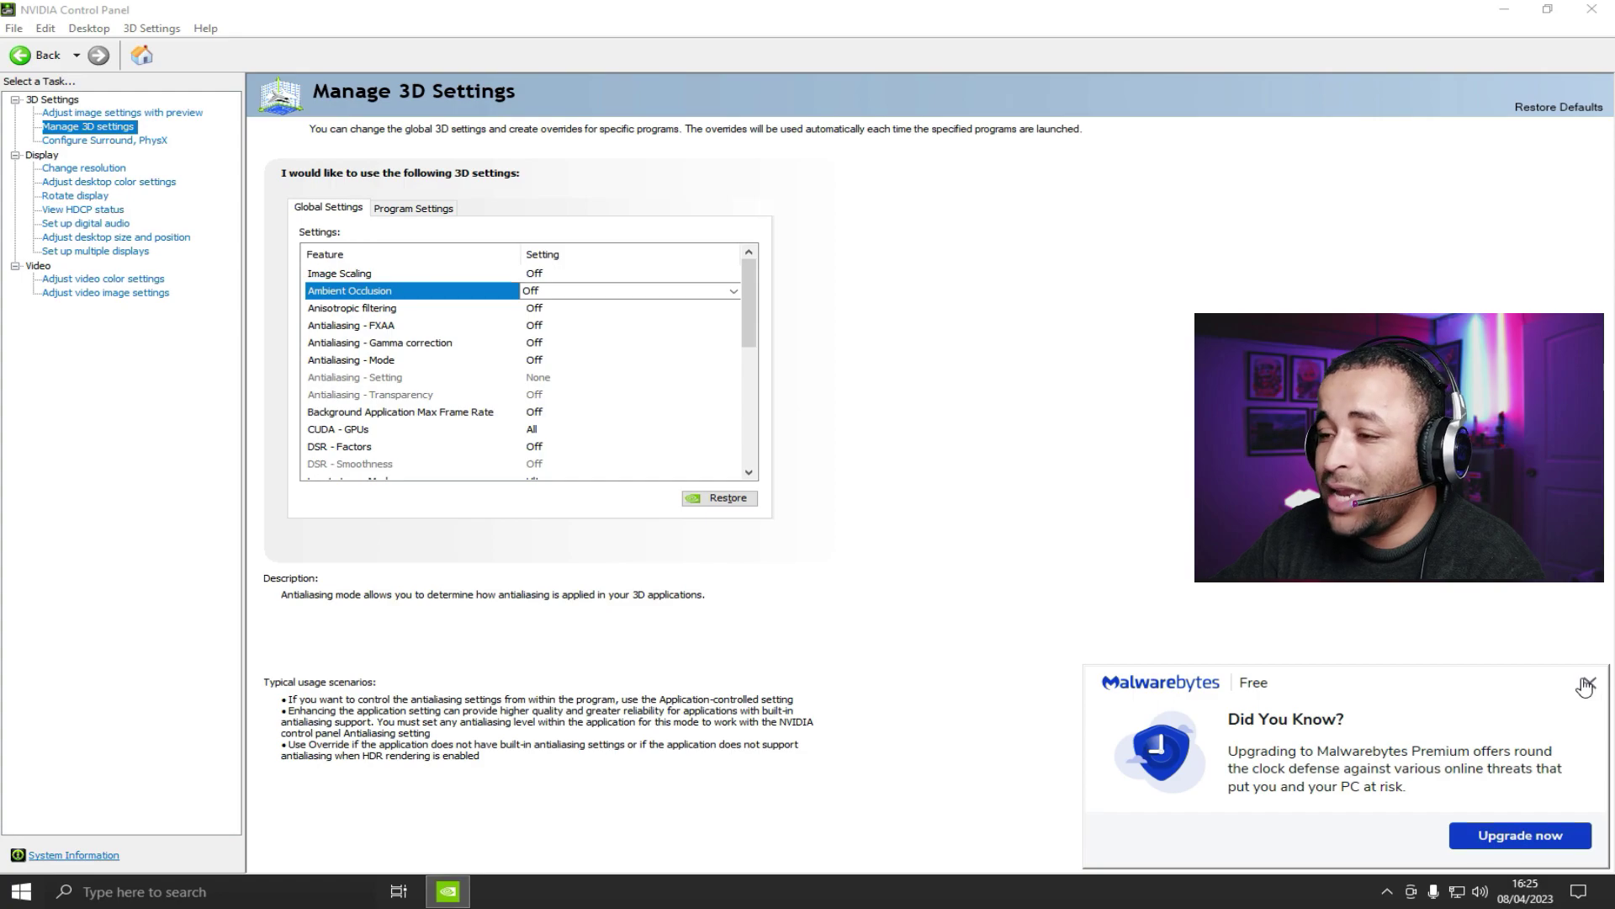
left_click(539, 311)
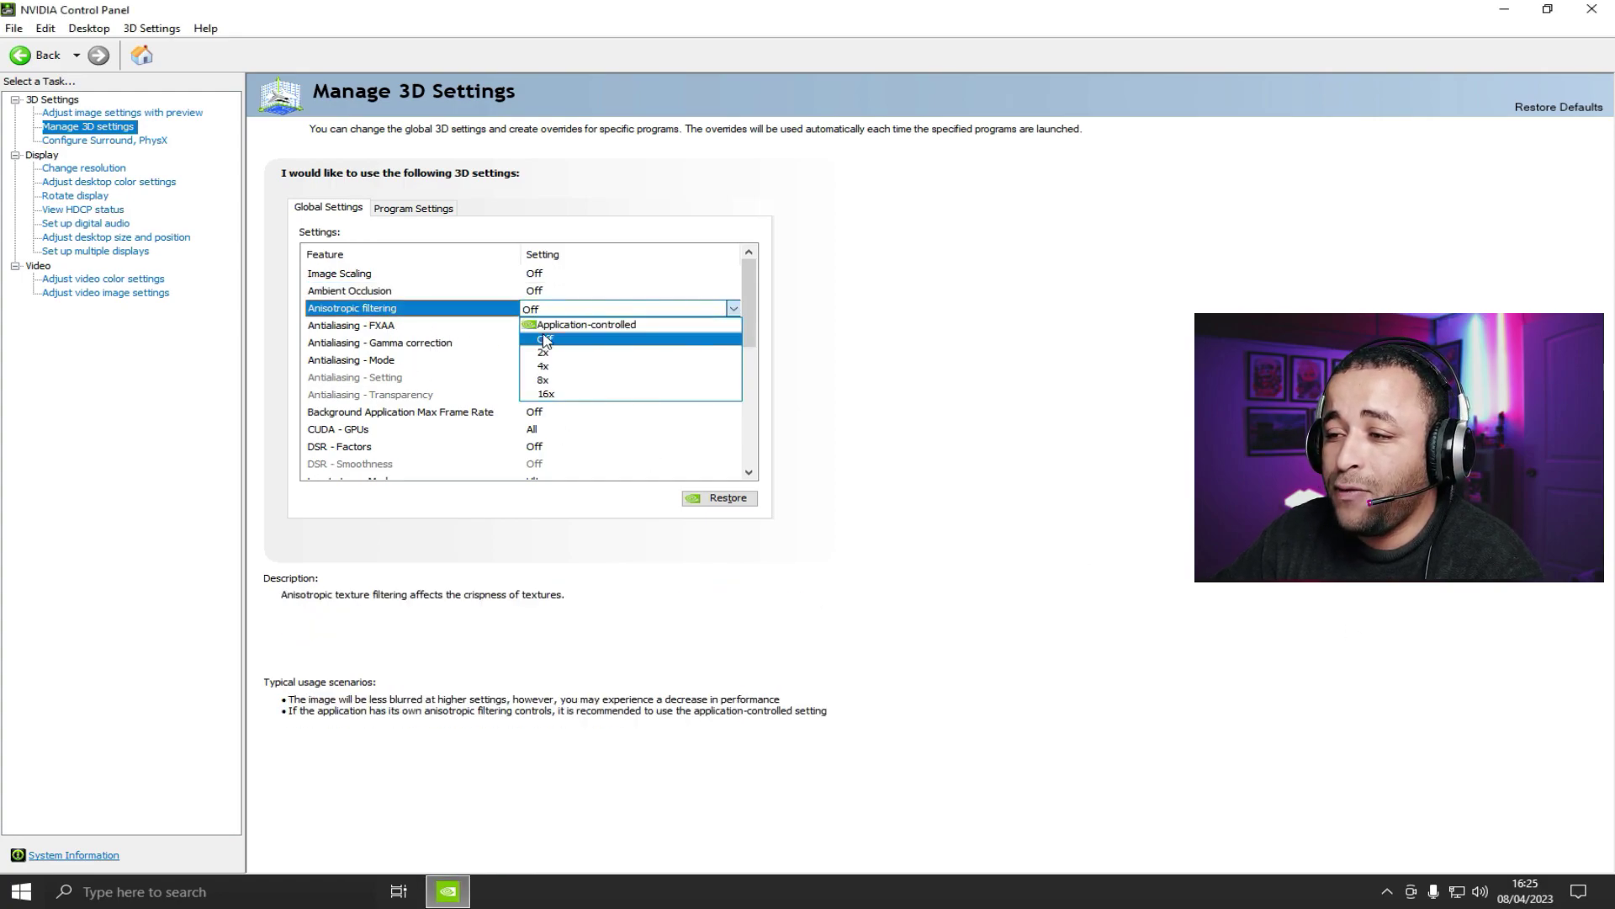
left_click(543, 338)
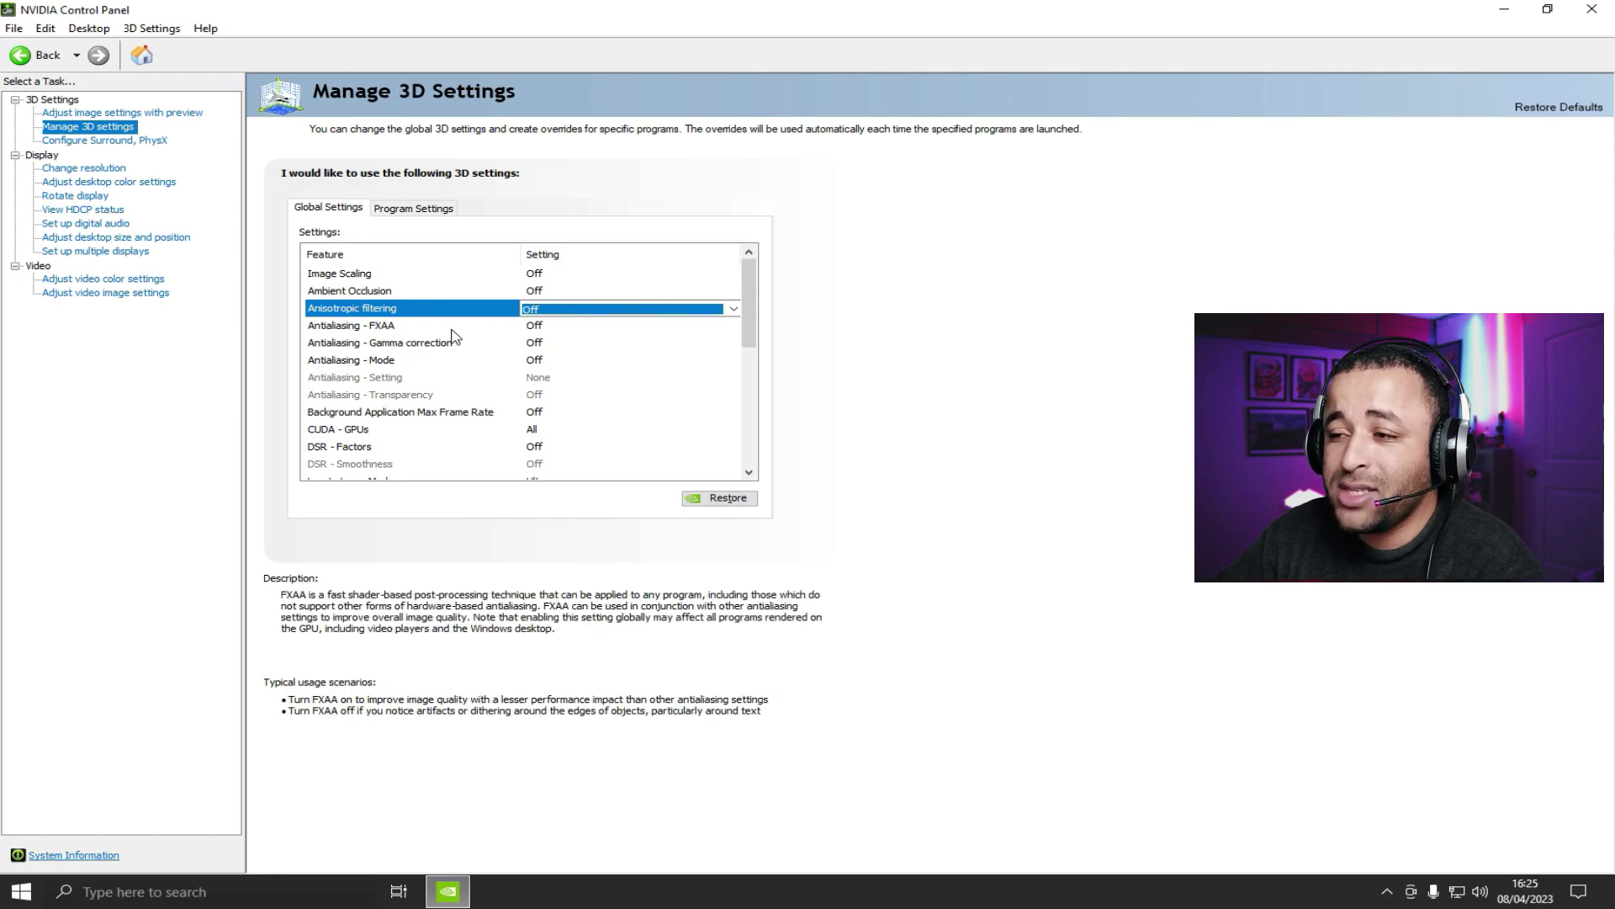
- Select the Antialiasing FXAA, Gamma correction and Mode settings in turn, leaving each one Off
left_click(531, 330)
left_click(426, 348)
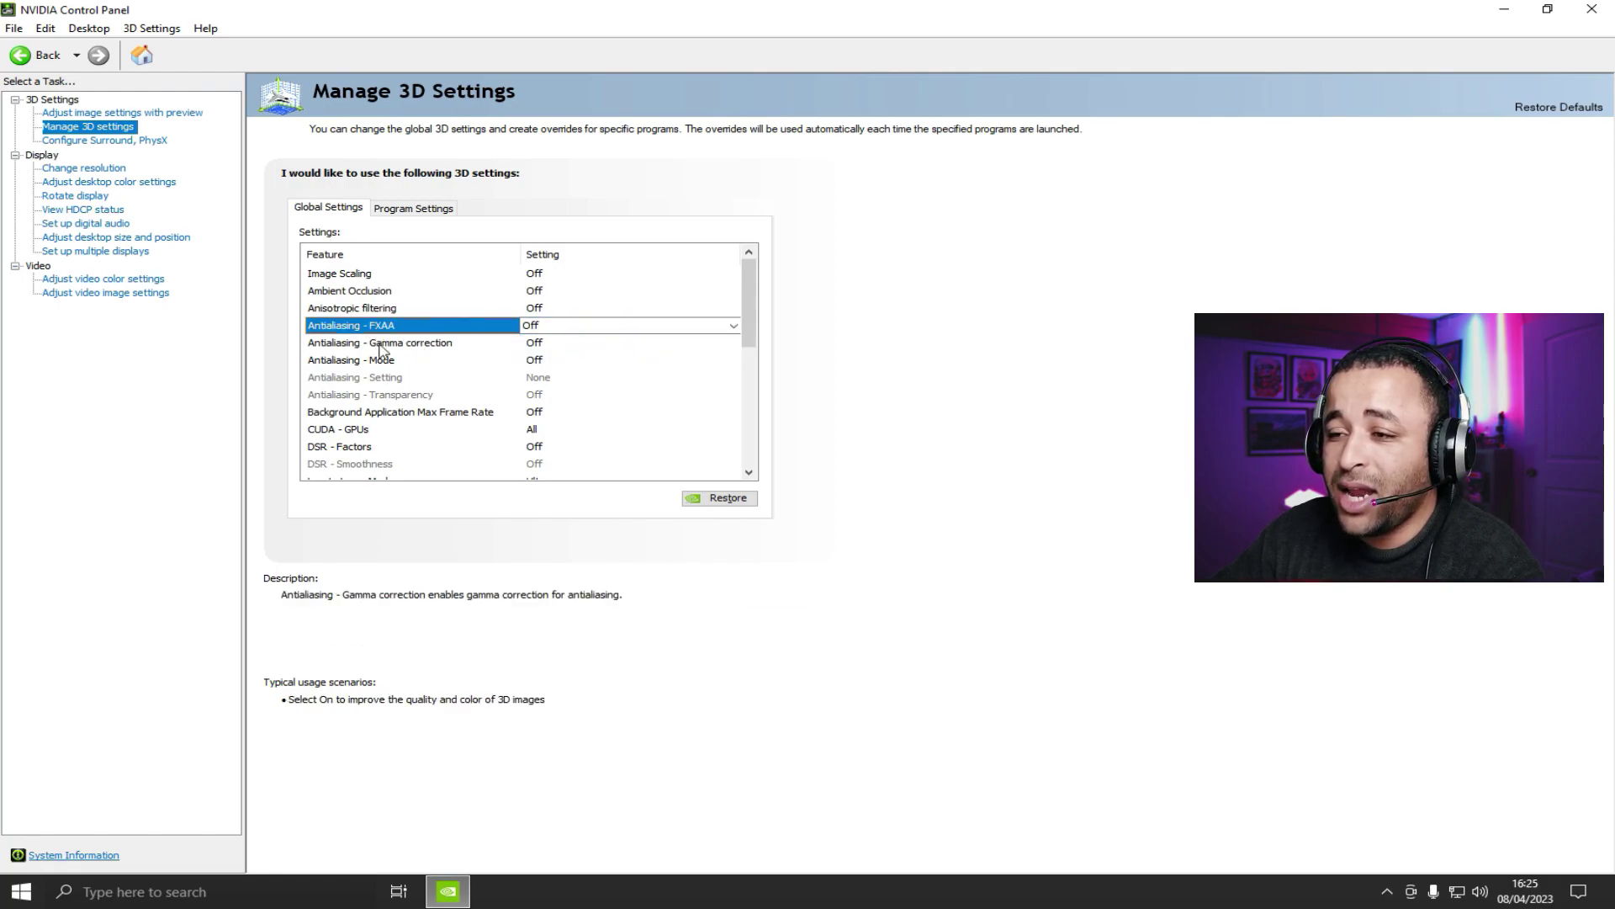
left_click(398, 346)
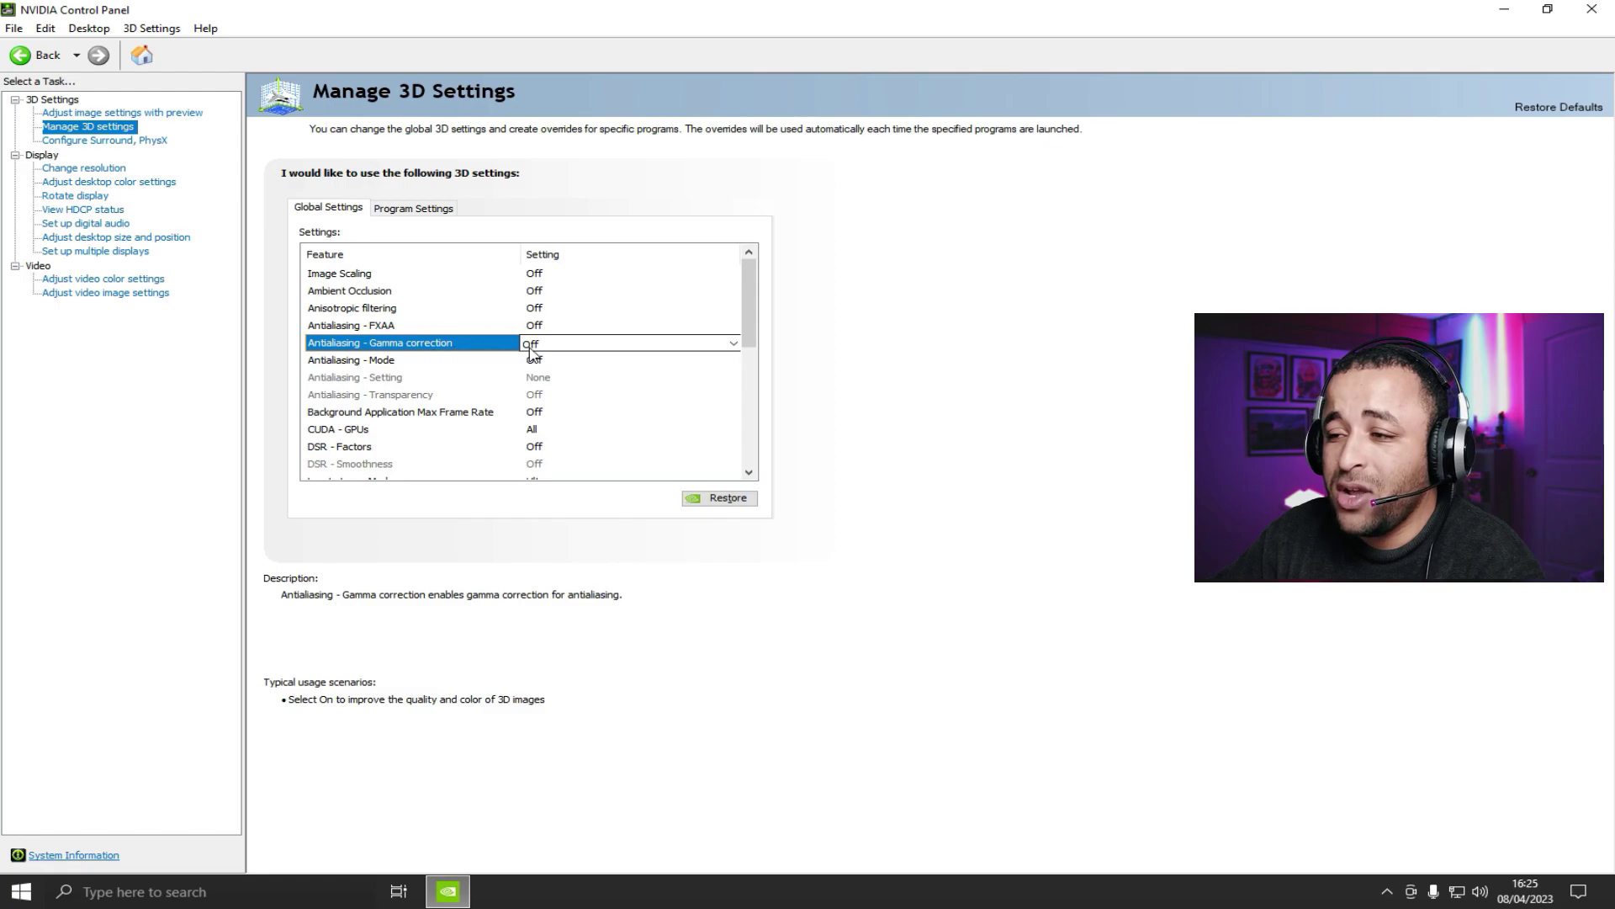
left_click(440, 364)
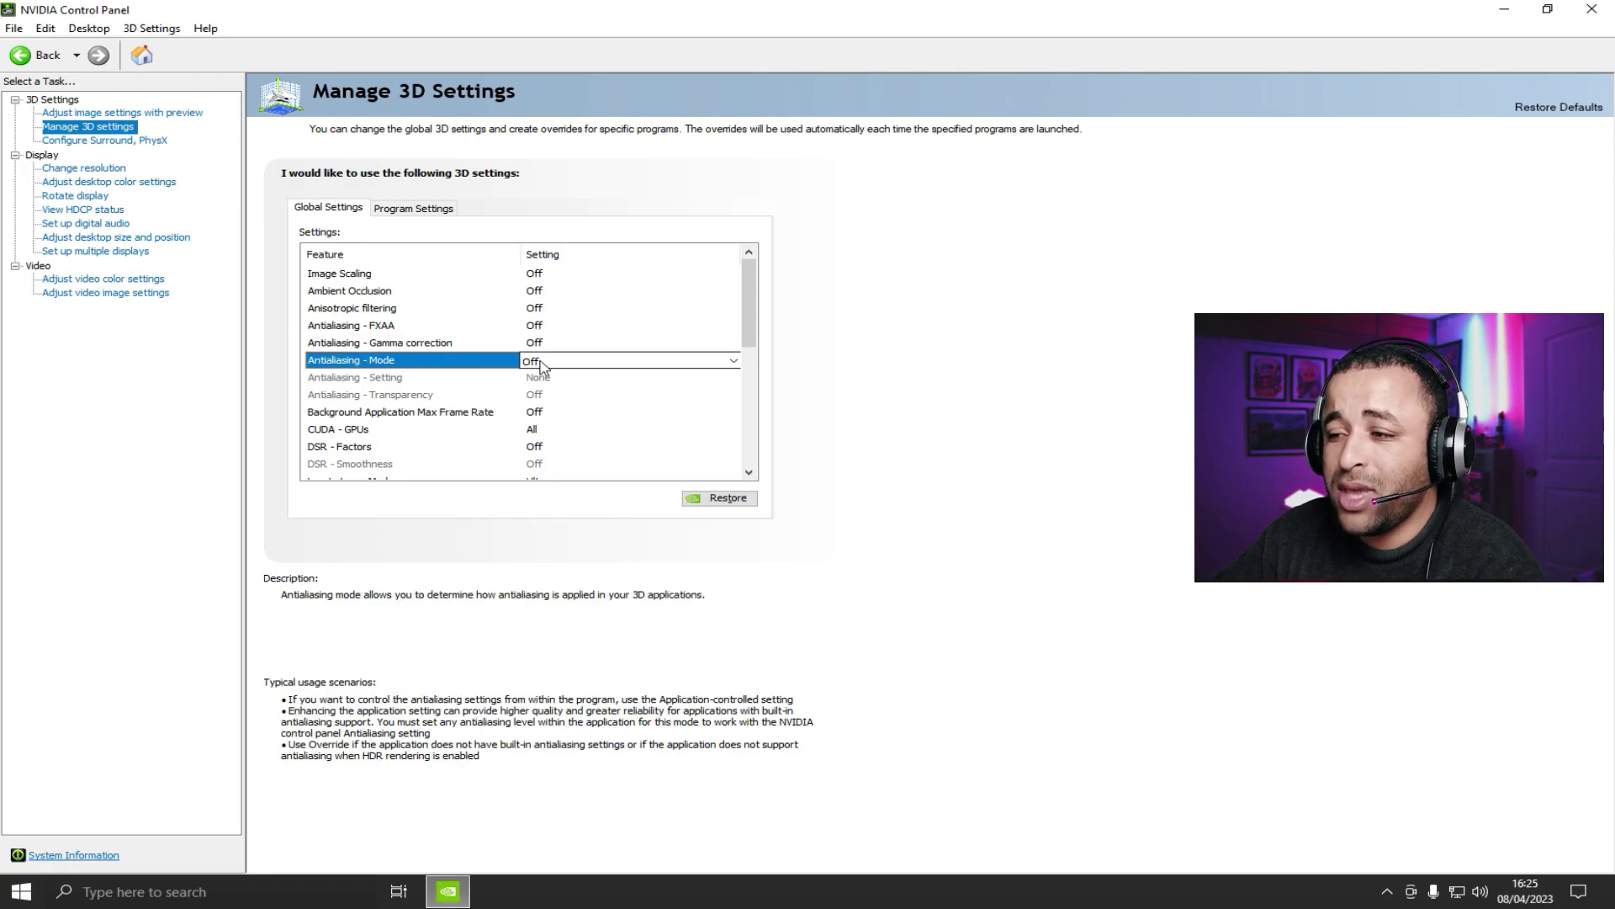
- Set Background Application Max Frame Rate to Off
left_click_drag(744, 309, 753, 349)
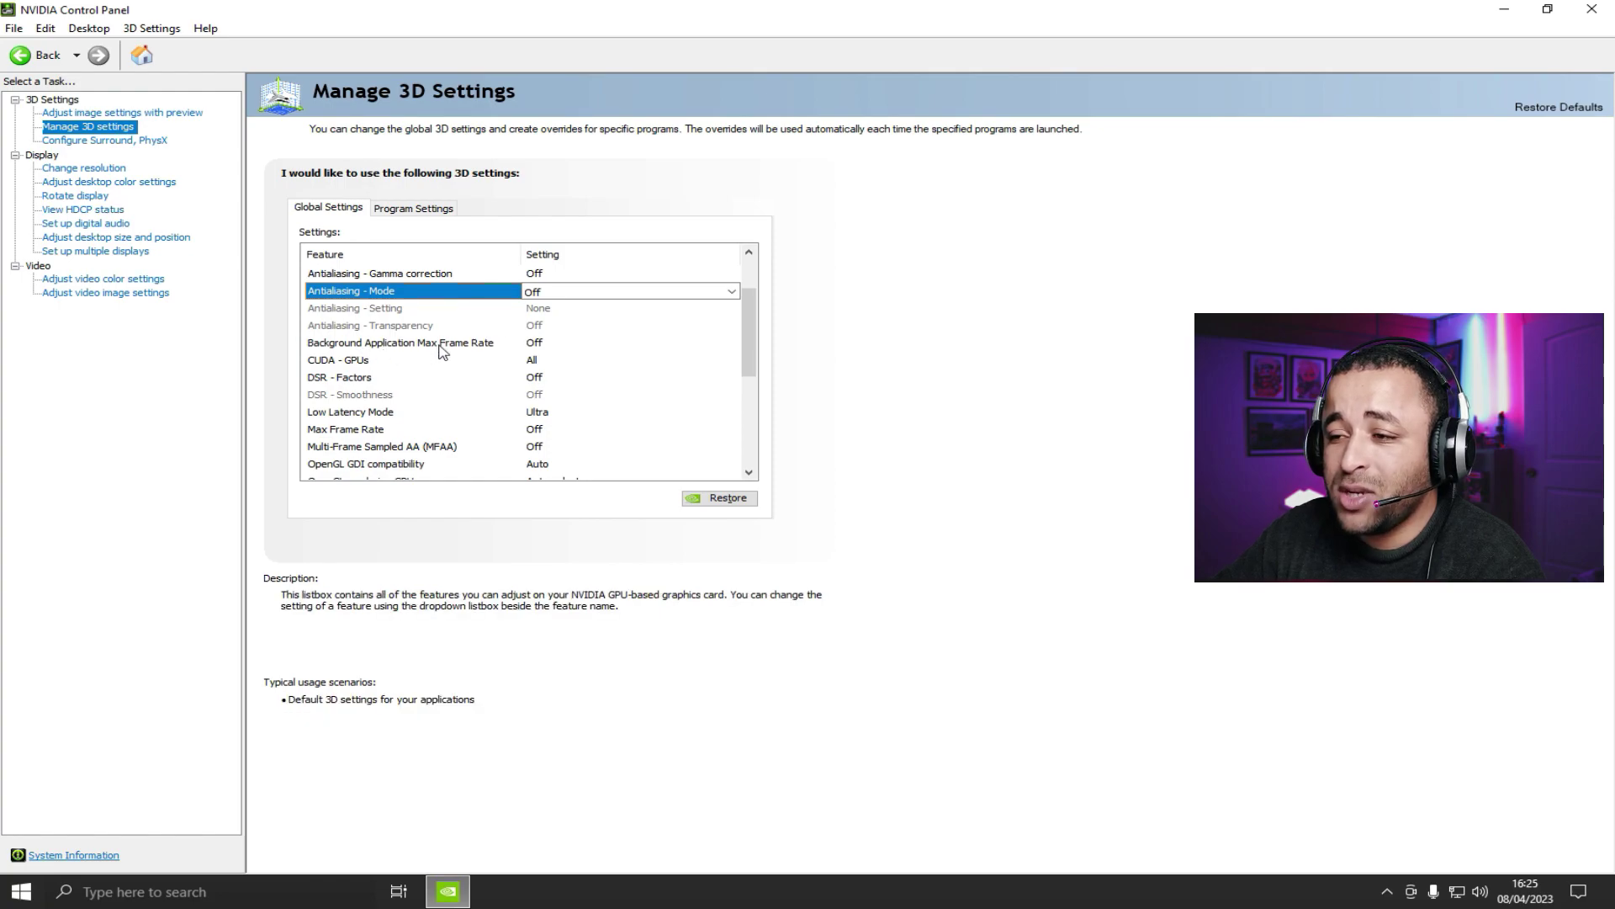
left_click(537, 344)
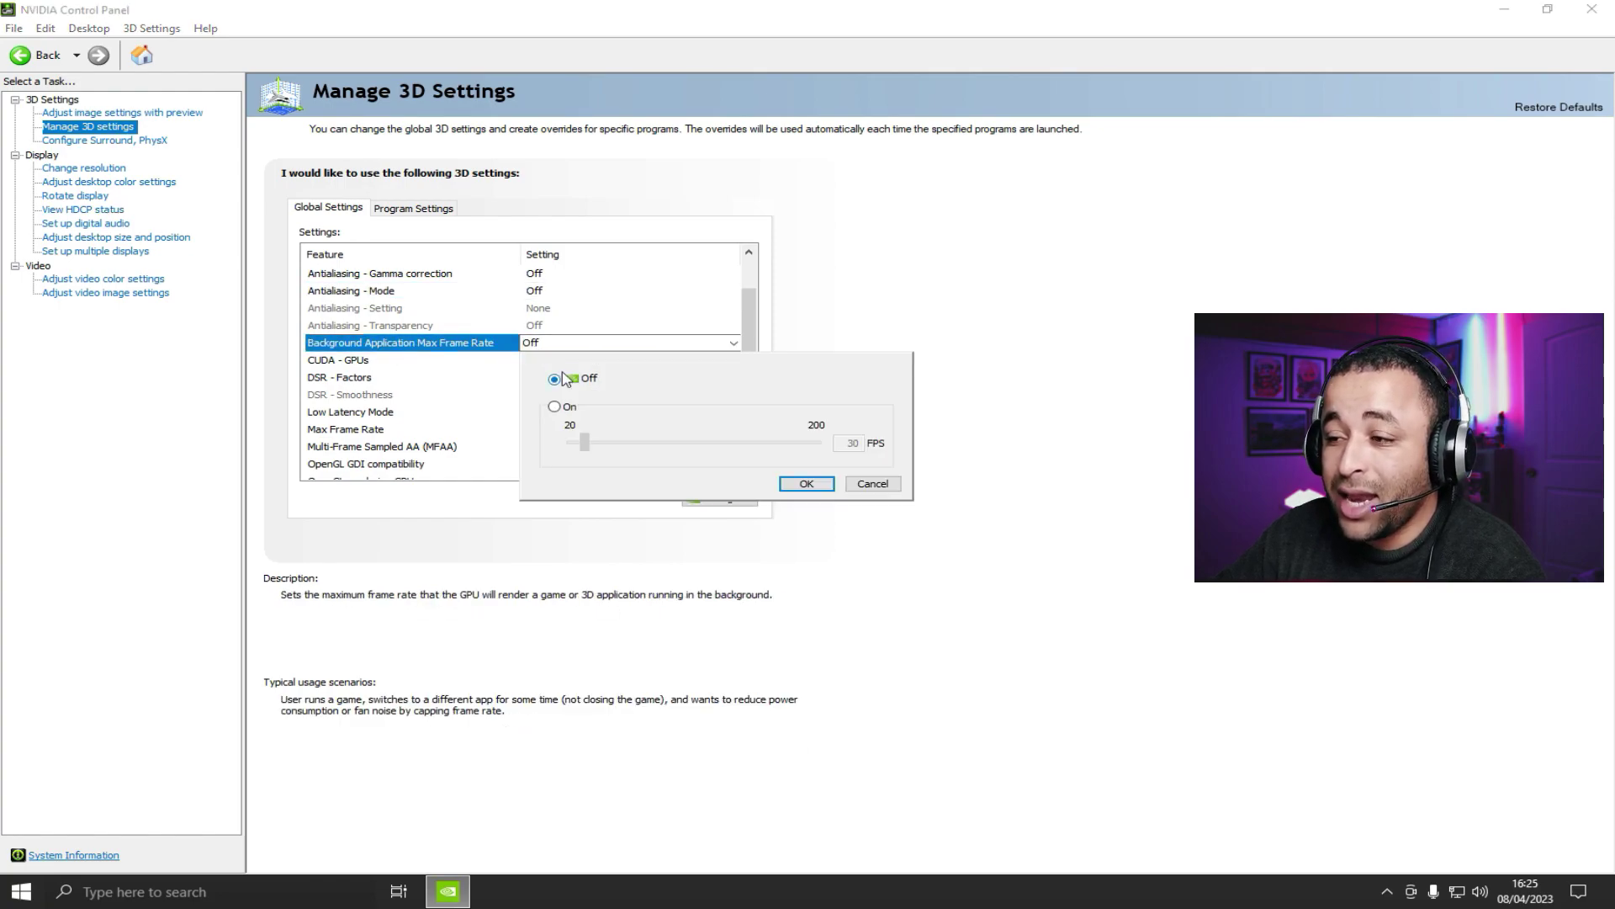
left_click(806, 482)
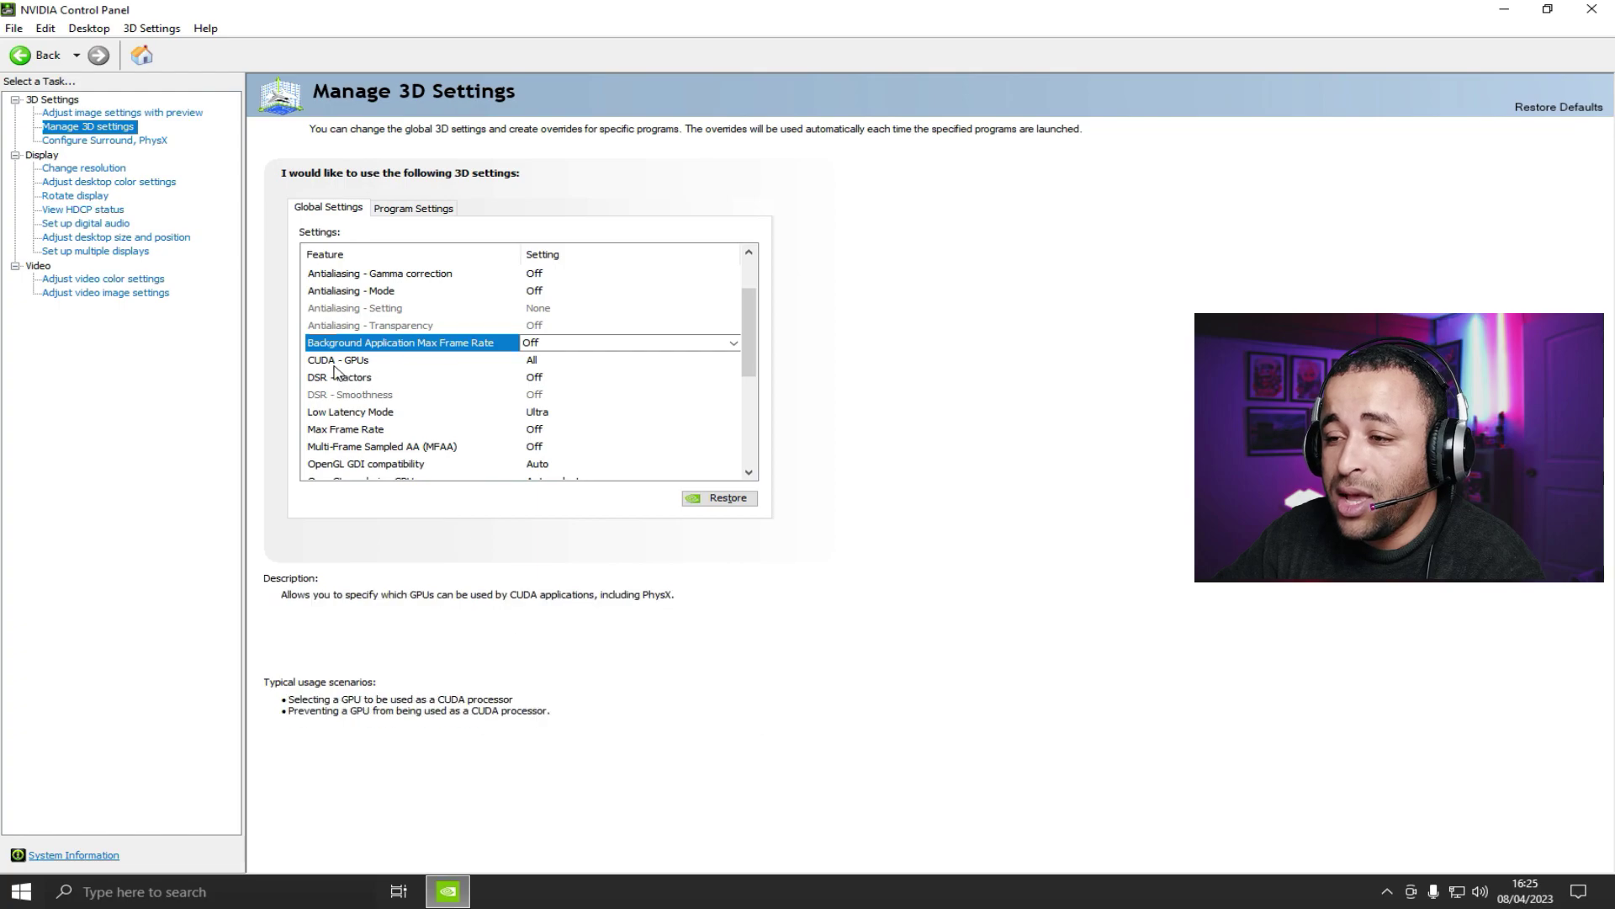
- Confirm the NVIDIA GeForce GTX 1050 Ti as the GPU enabled for CUDA
left_click(366, 363)
left_click(526, 363)
left_click(526, 364)
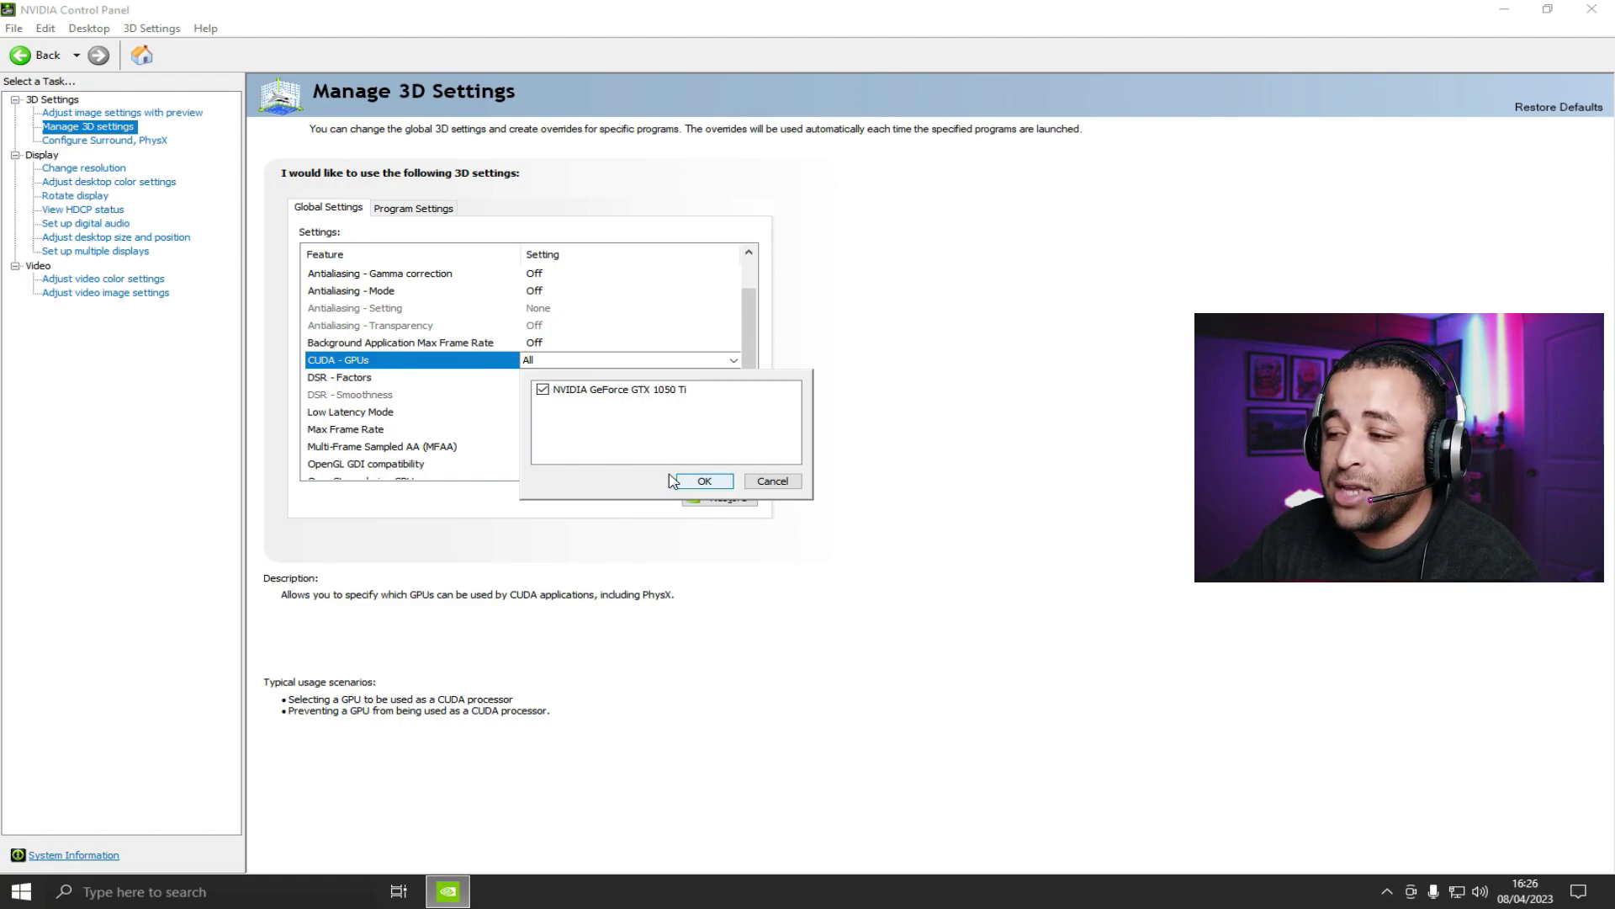
left_click(712, 482)
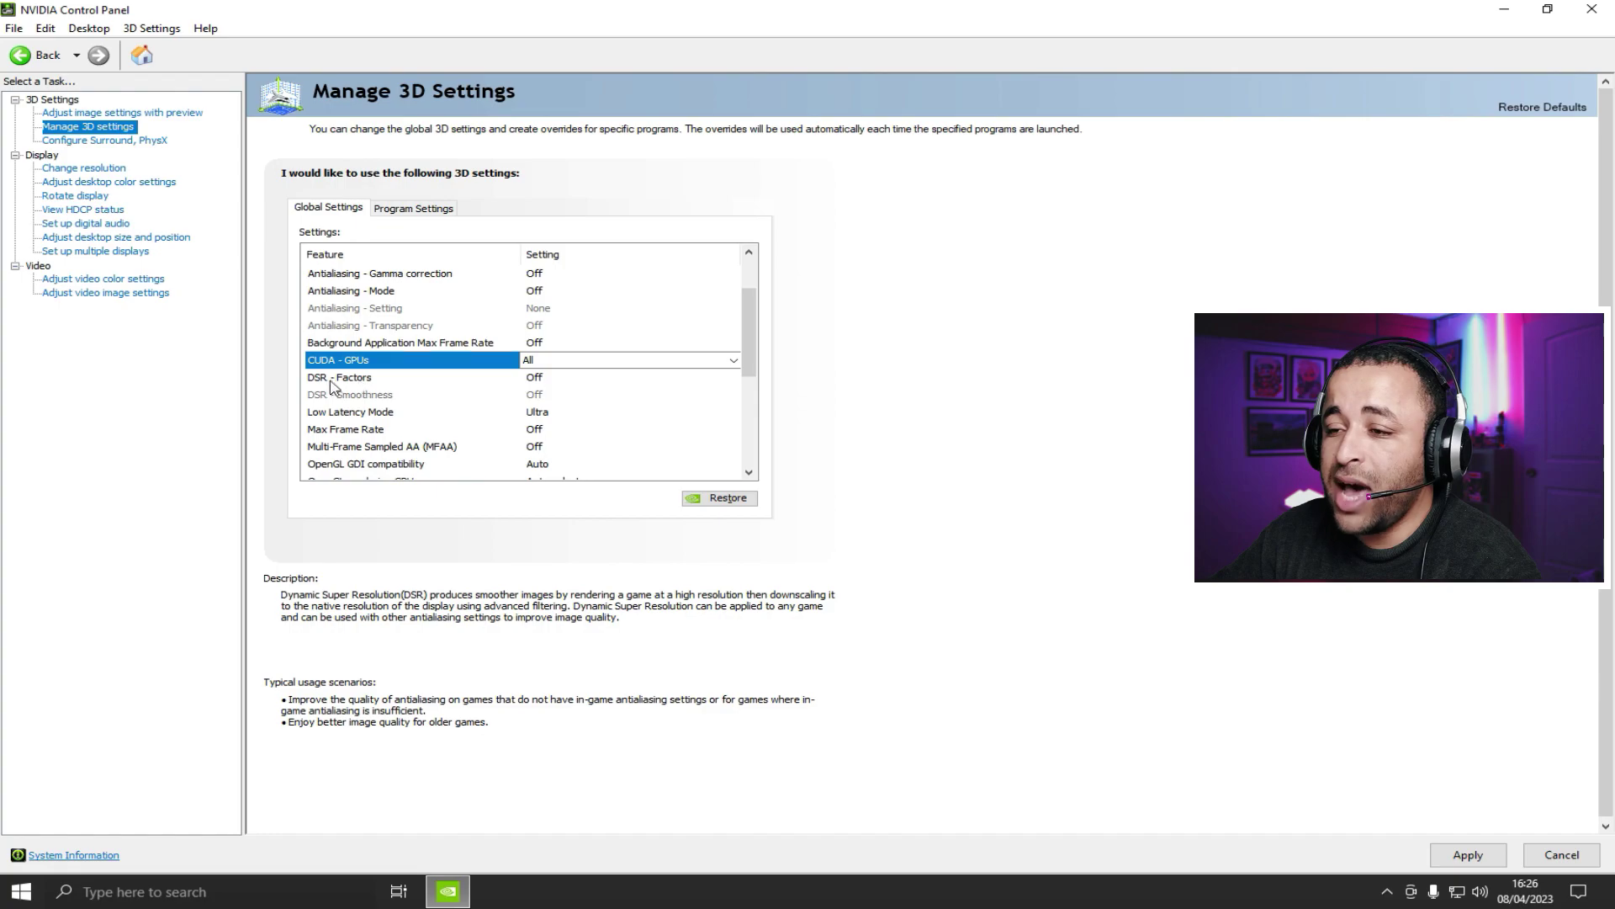
- Confirm DSR - Factors with no scaling factor selected so that it is Off
left_click(534, 379)
left_click(534, 378)
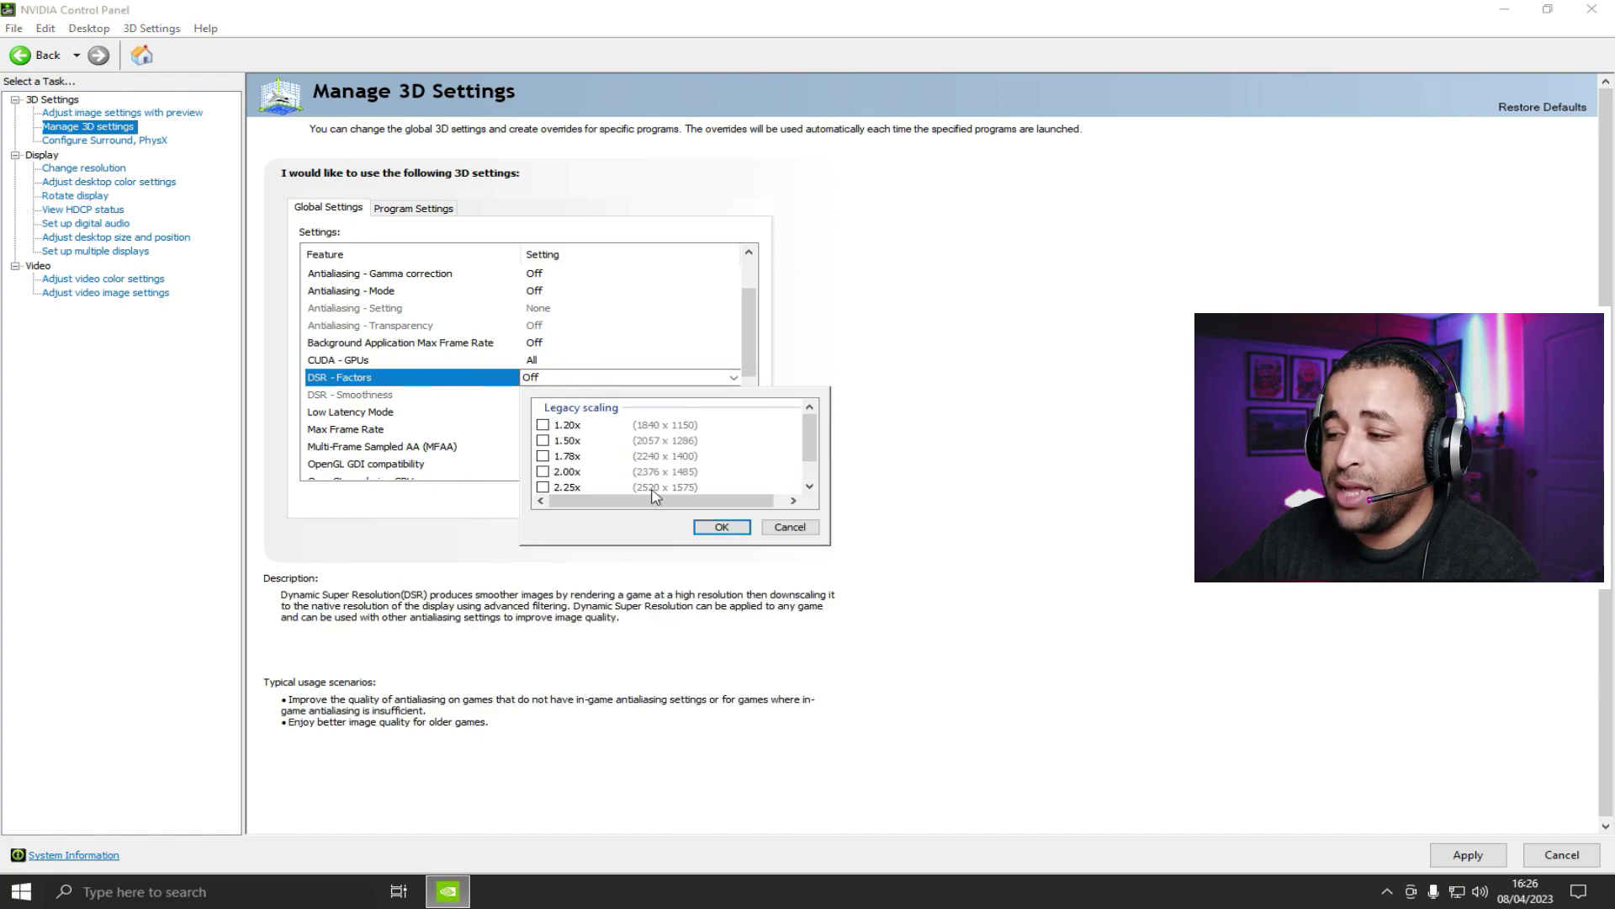
left_click(722, 528)
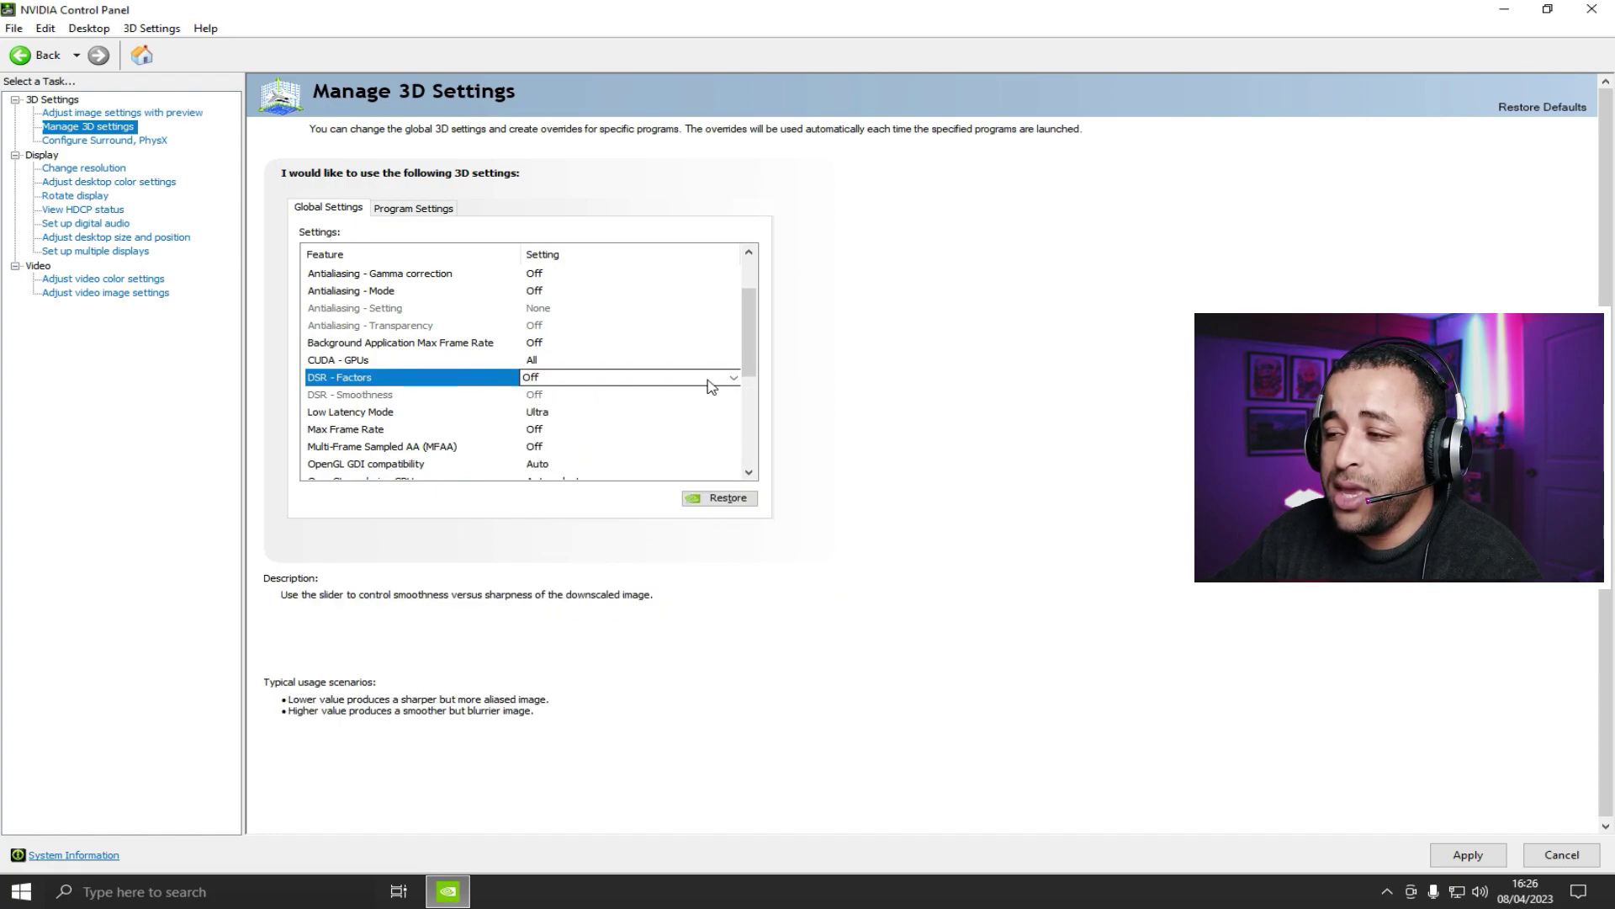
- Set Low Latency Mode to Ultra in the global 3D settings
scroll(749, 374, "down", 1)
scroll(759, 375, "down", 2)
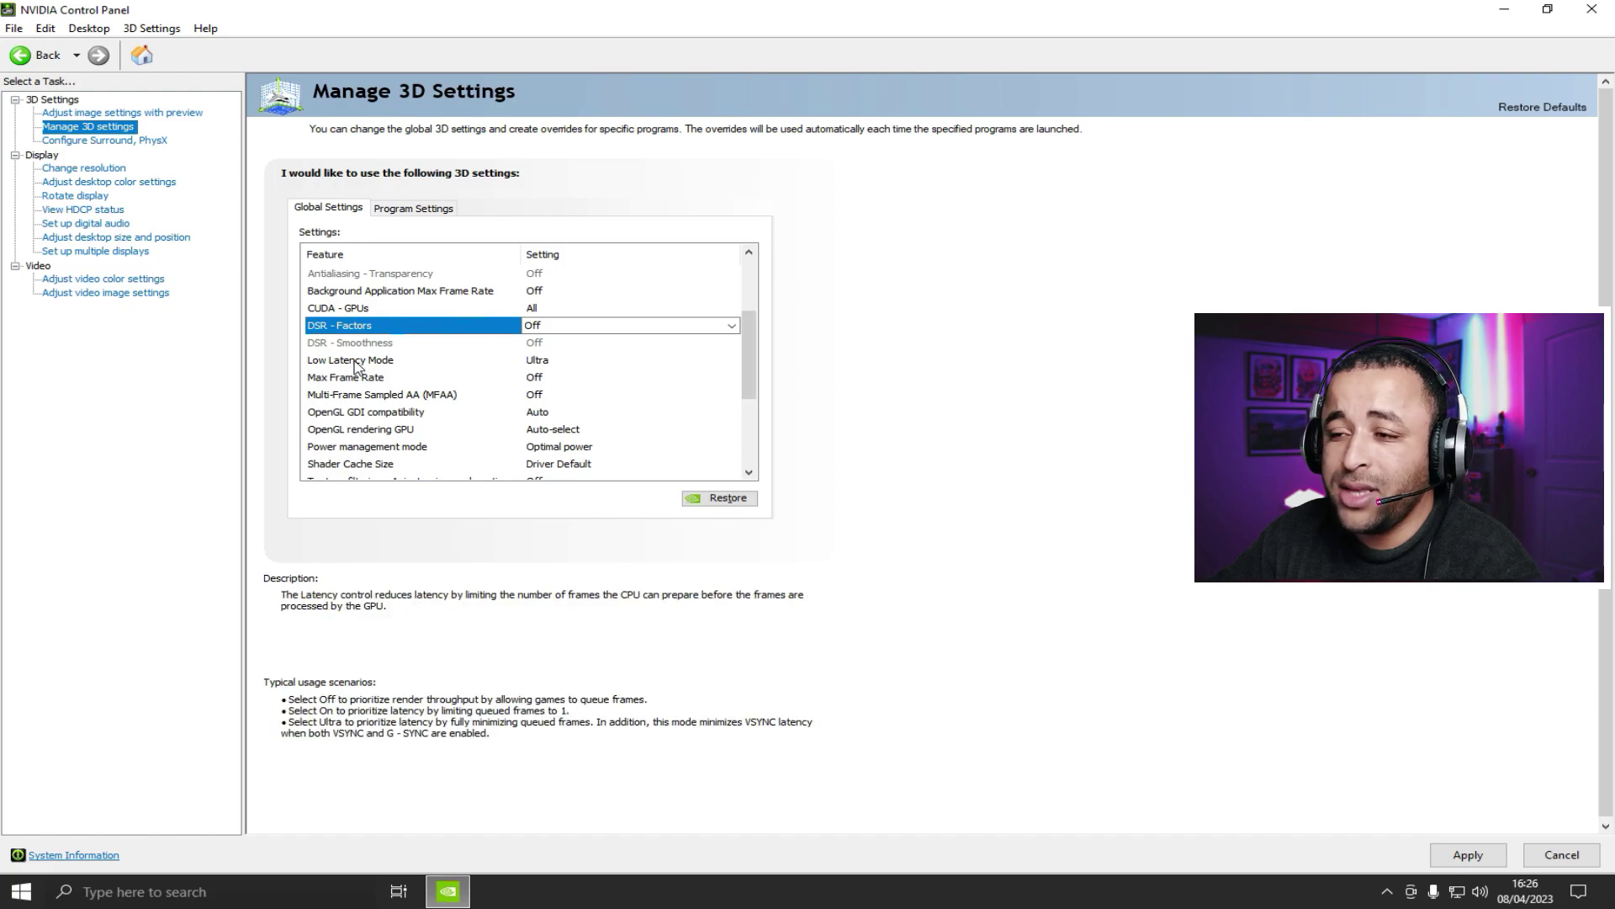
left_click(544, 362)
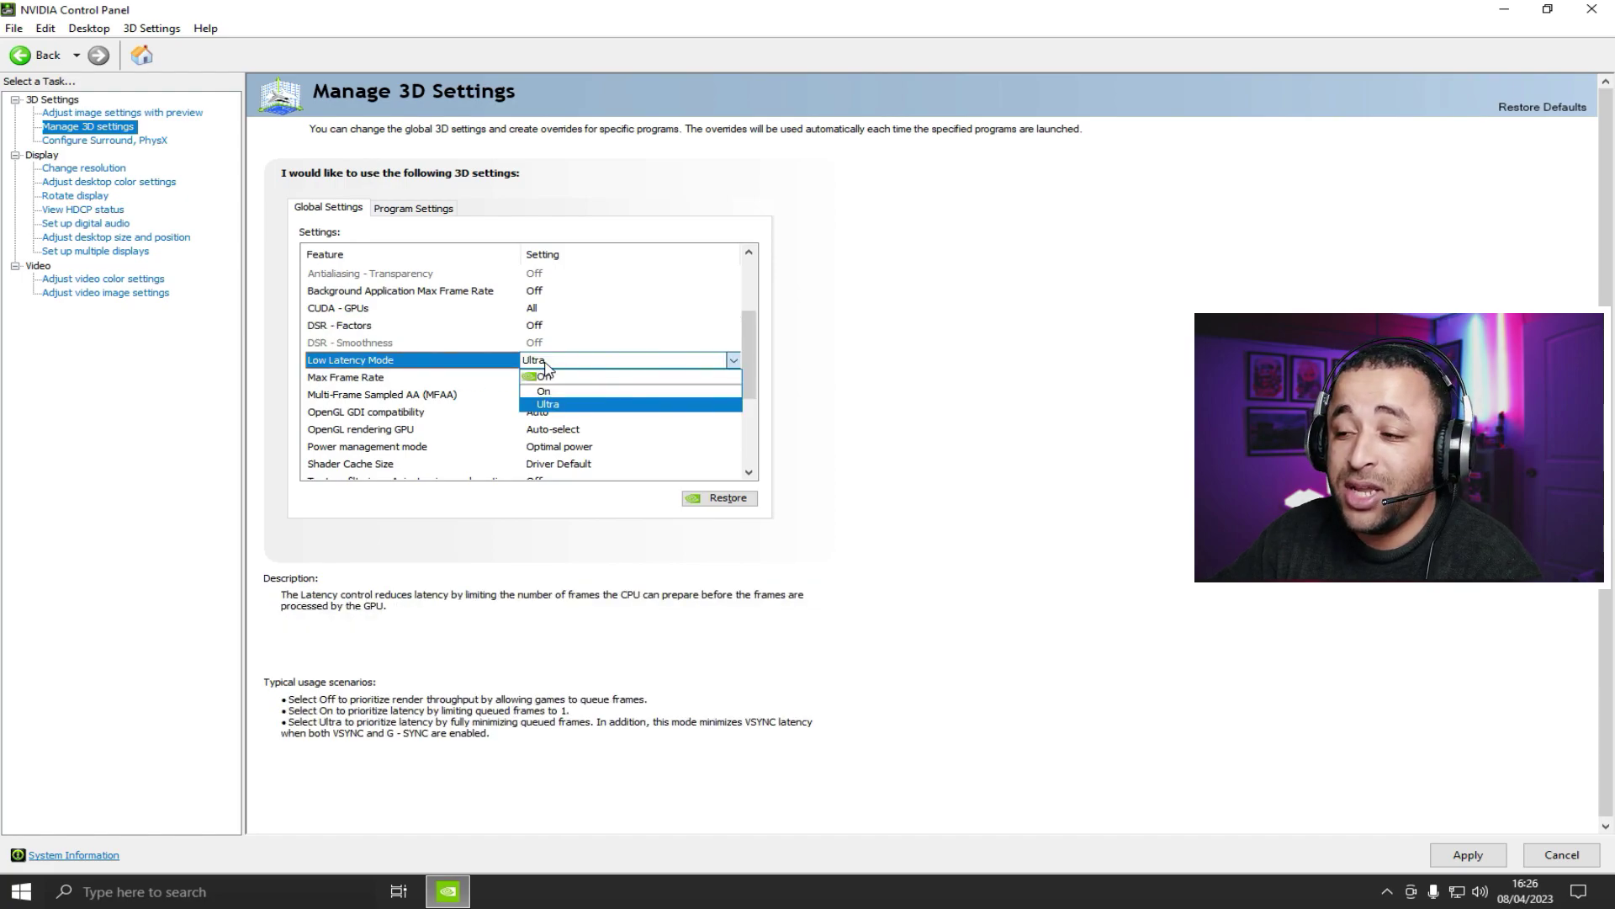
left_click(560, 406)
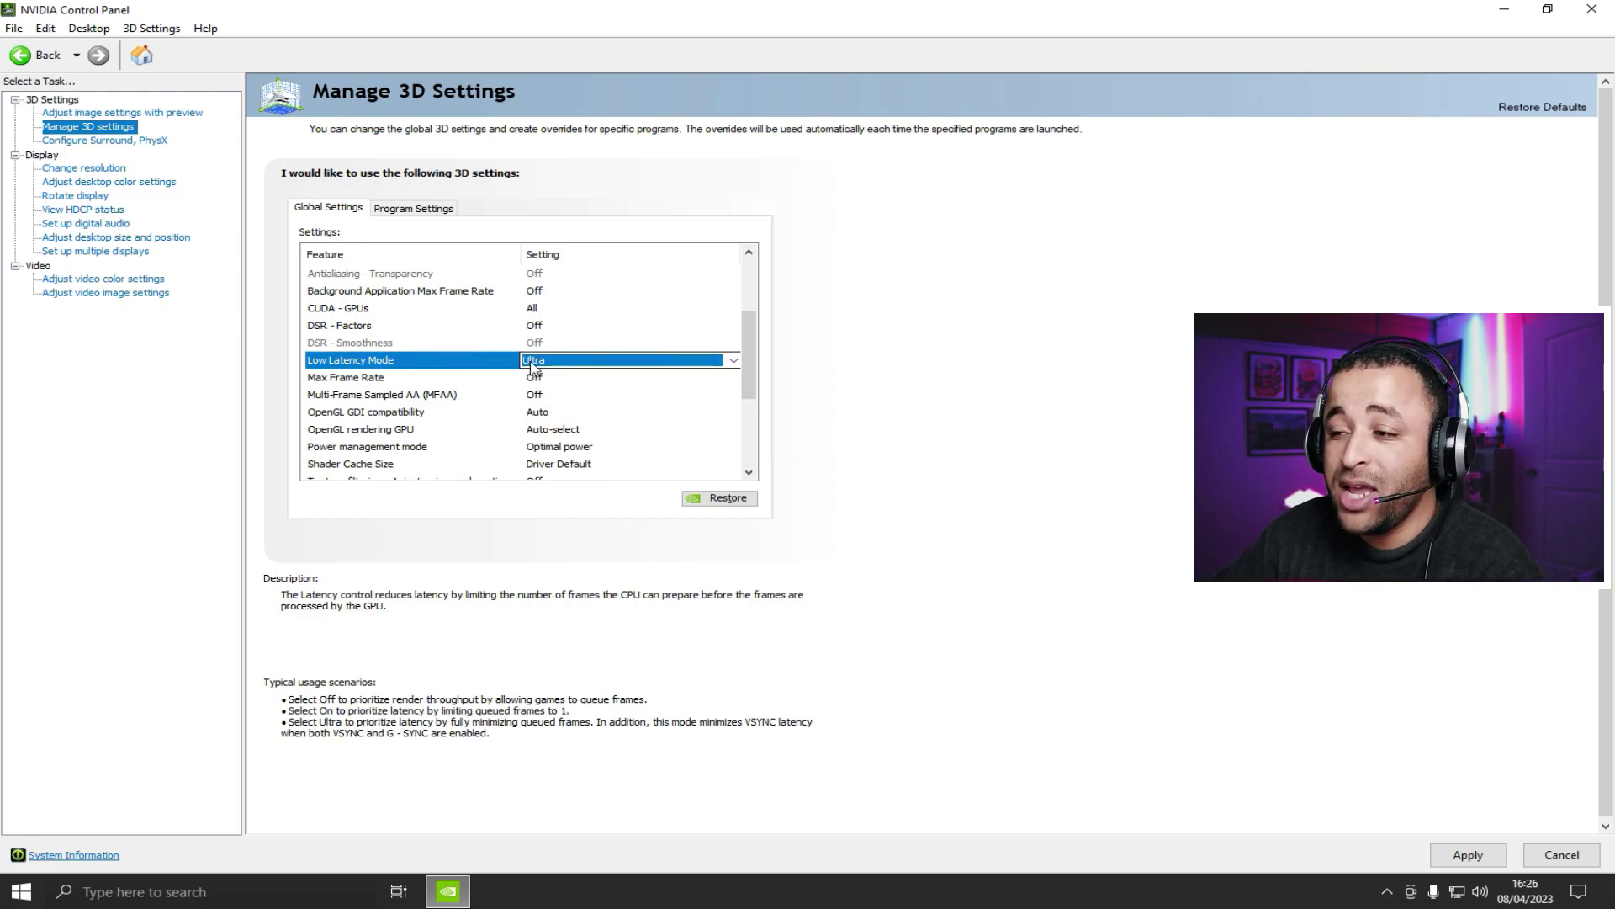
- Switch Low Latency Mode to On and back to Ultra
left_click(531, 367)
left_click(538, 385)
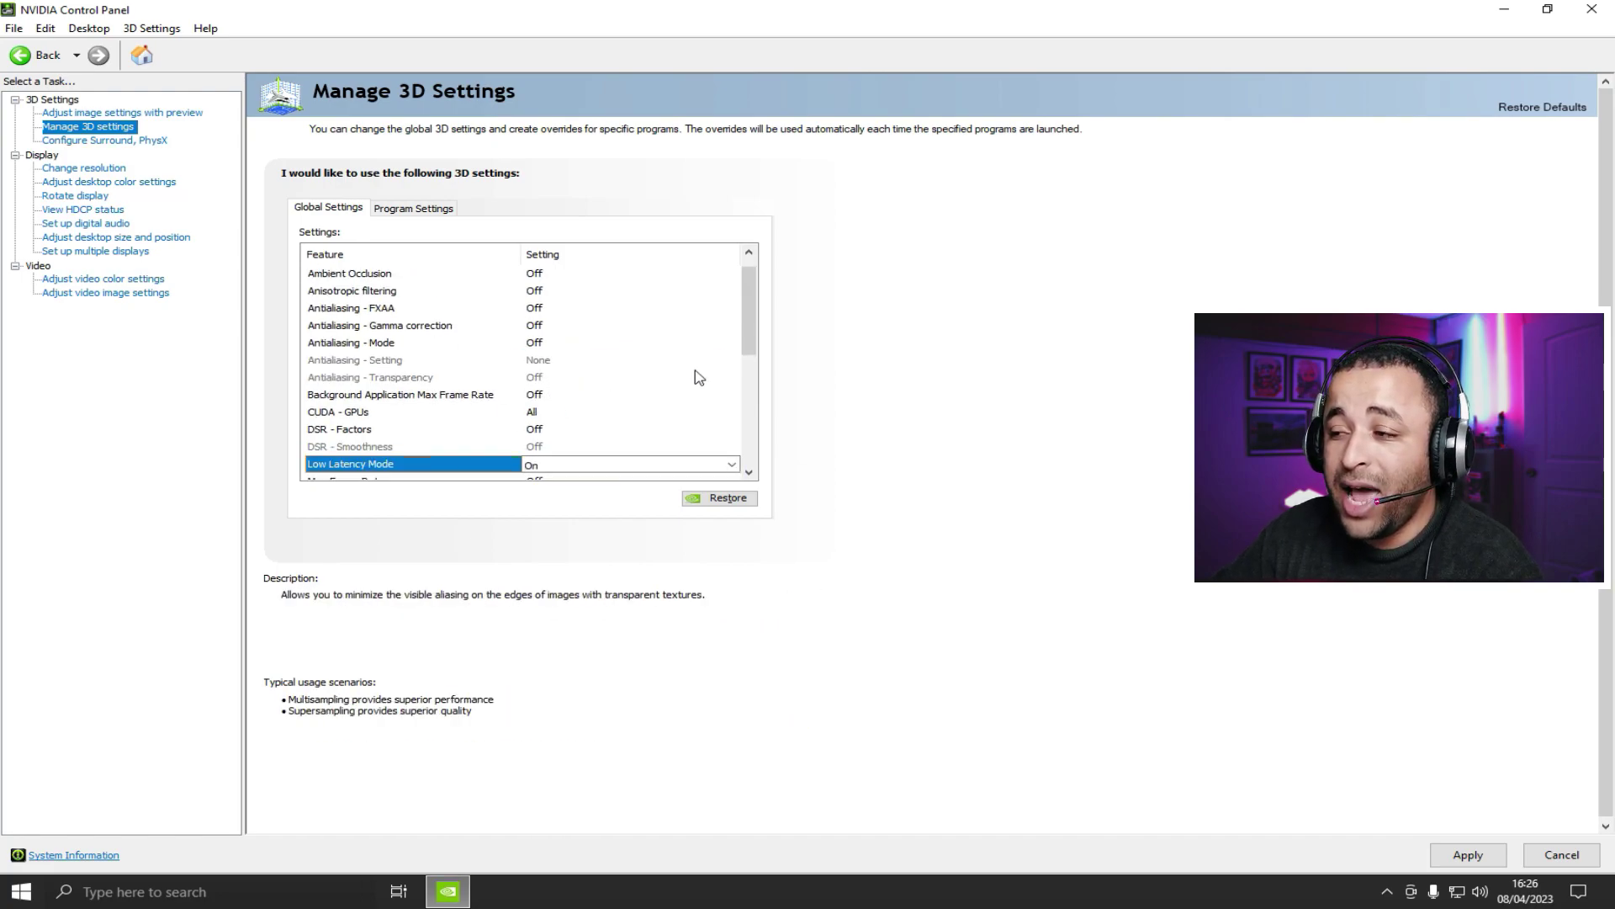
left_click_drag(751, 339, 751, 387)
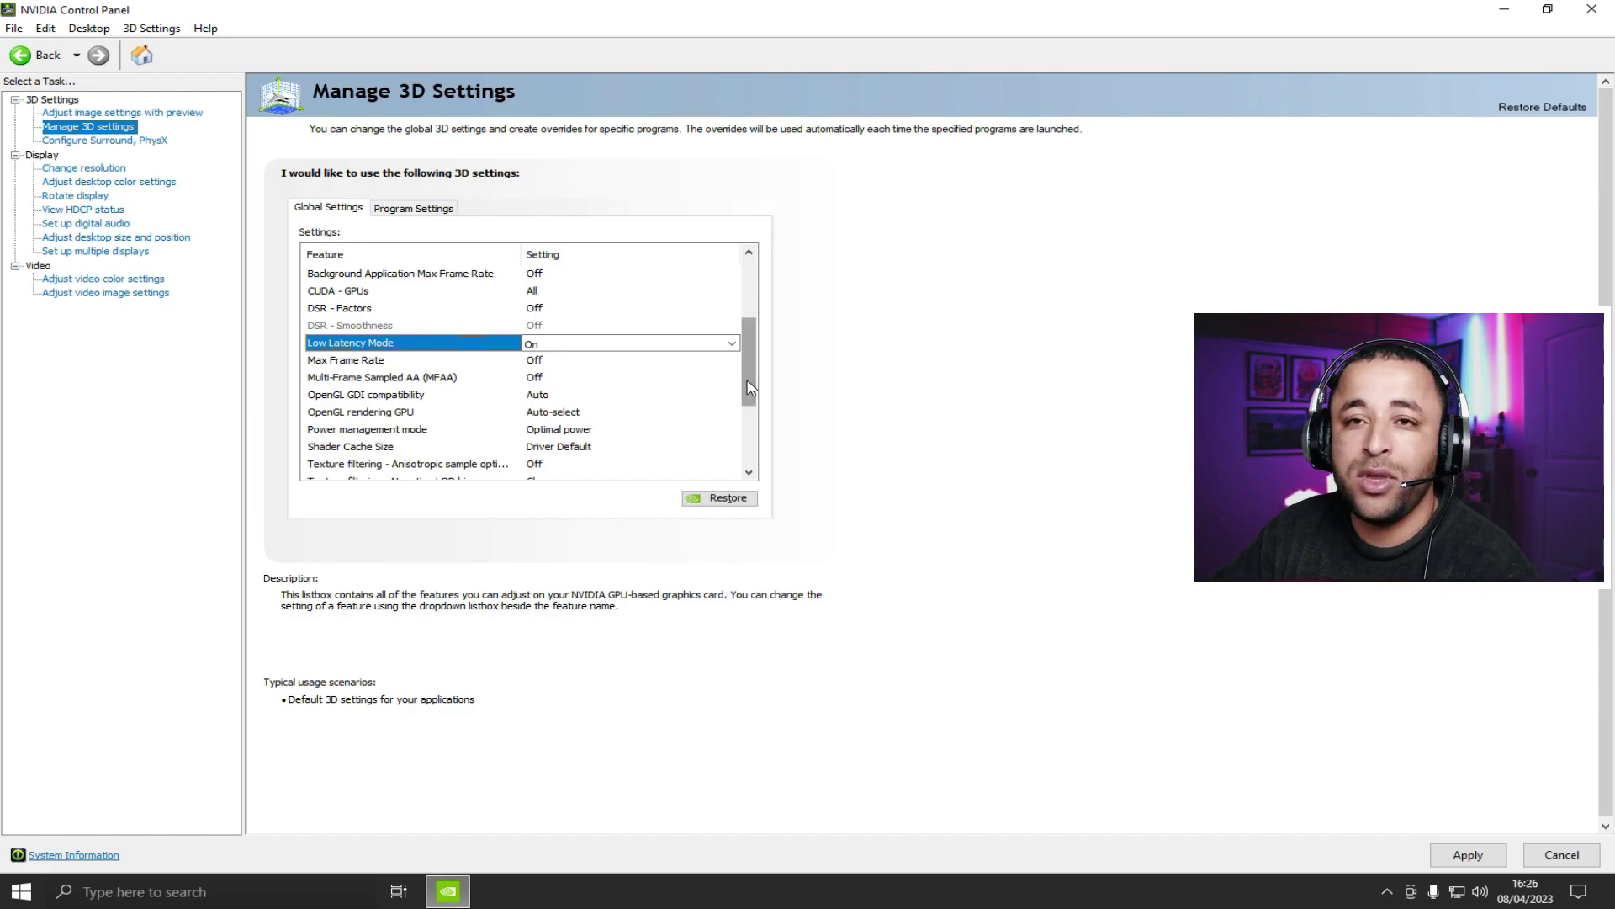
left_click(537, 345)
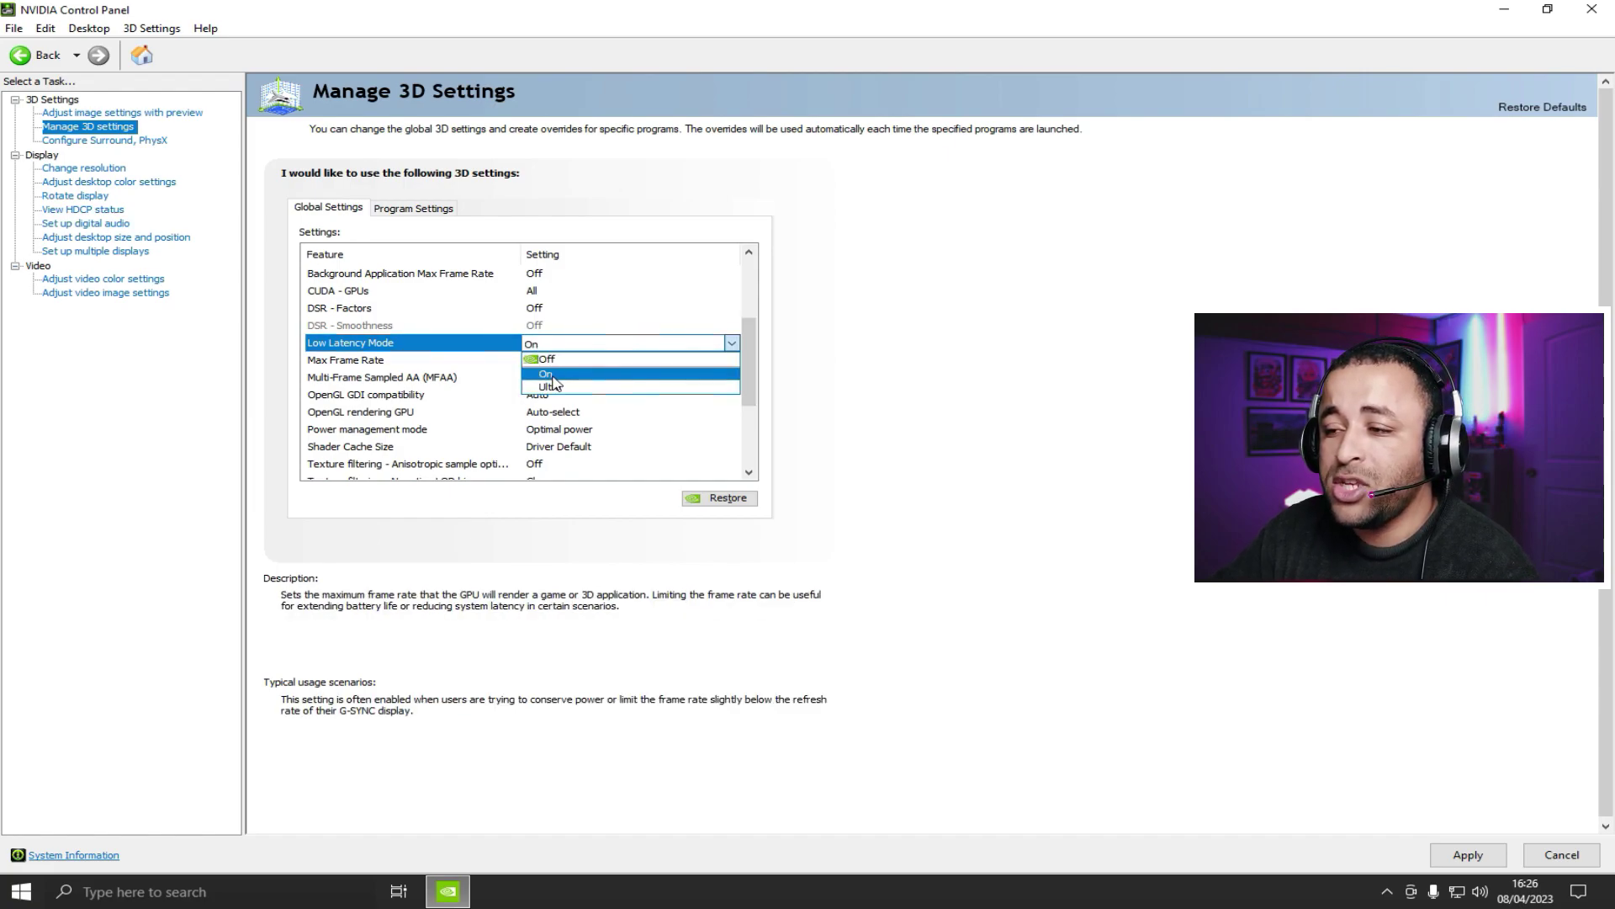
left_click(551, 386)
- Set Multi-Frame Sampled AA (MFAA) to Off
left_click_drag(745, 305, 757, 363)
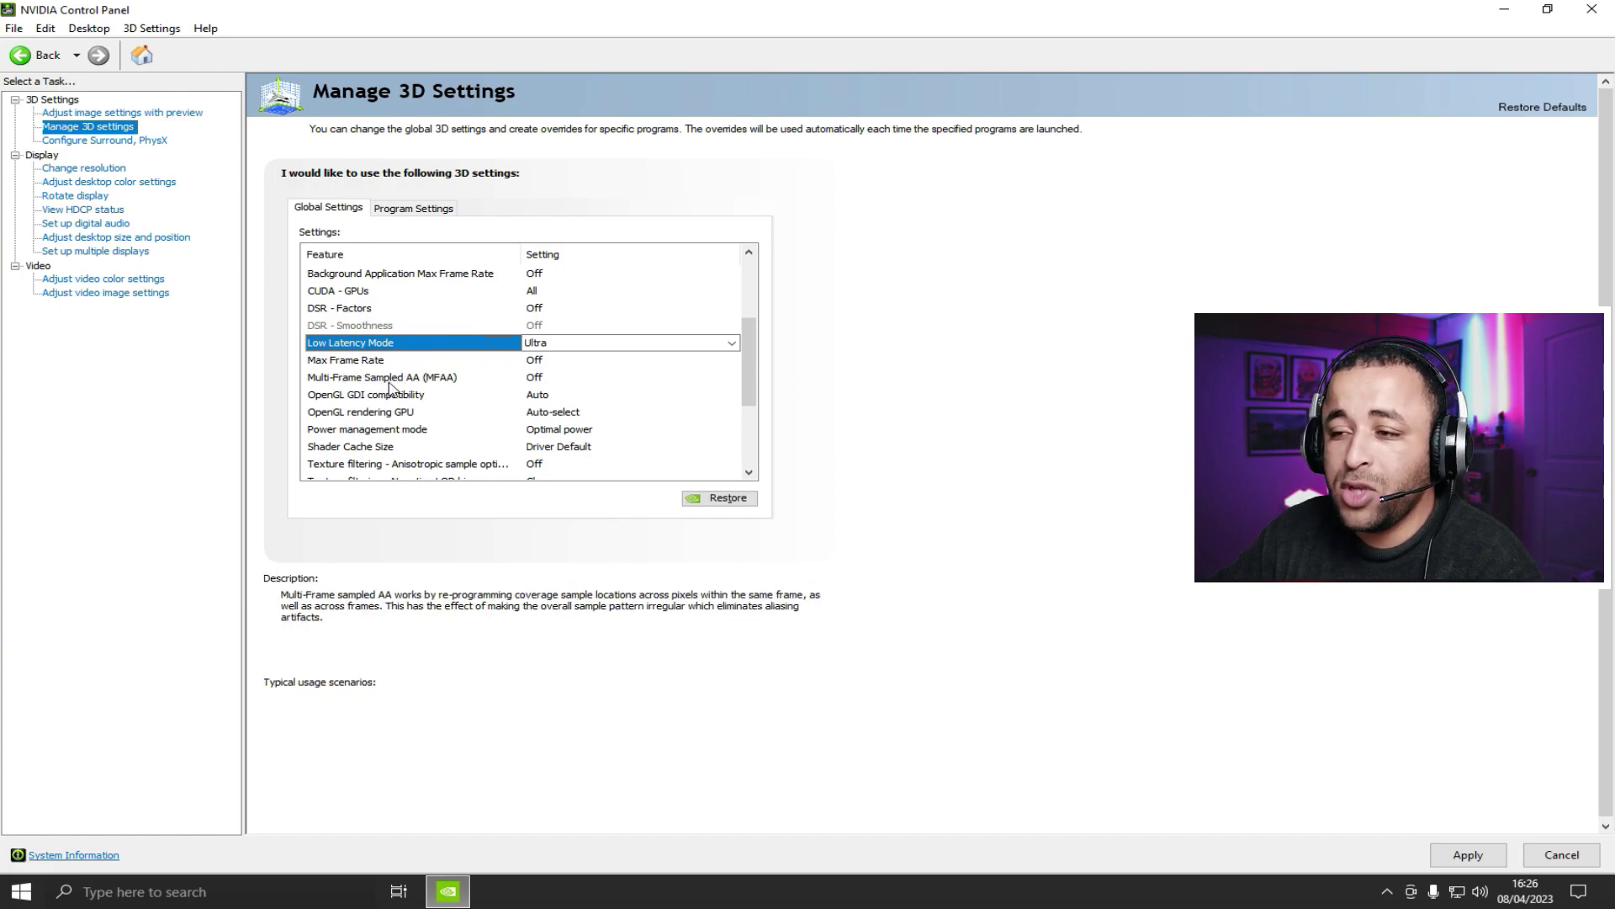
left_click(538, 380)
left_click(538, 380)
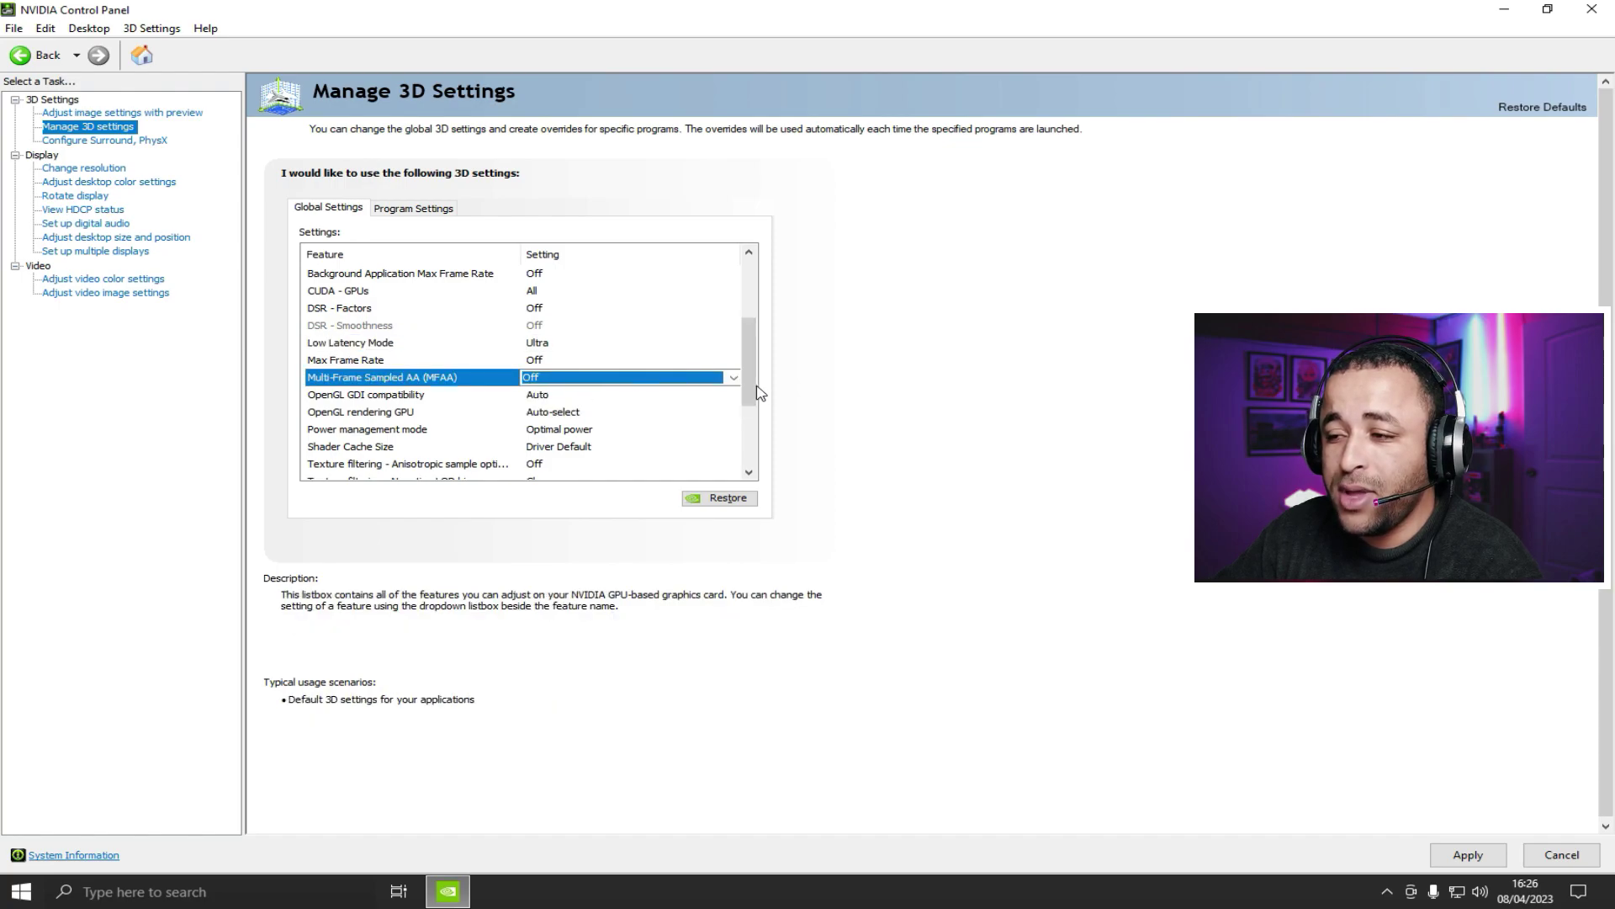
- Set OpenGL GDI compatibility to Prefer performance
scroll(362, 360, "down", 1)
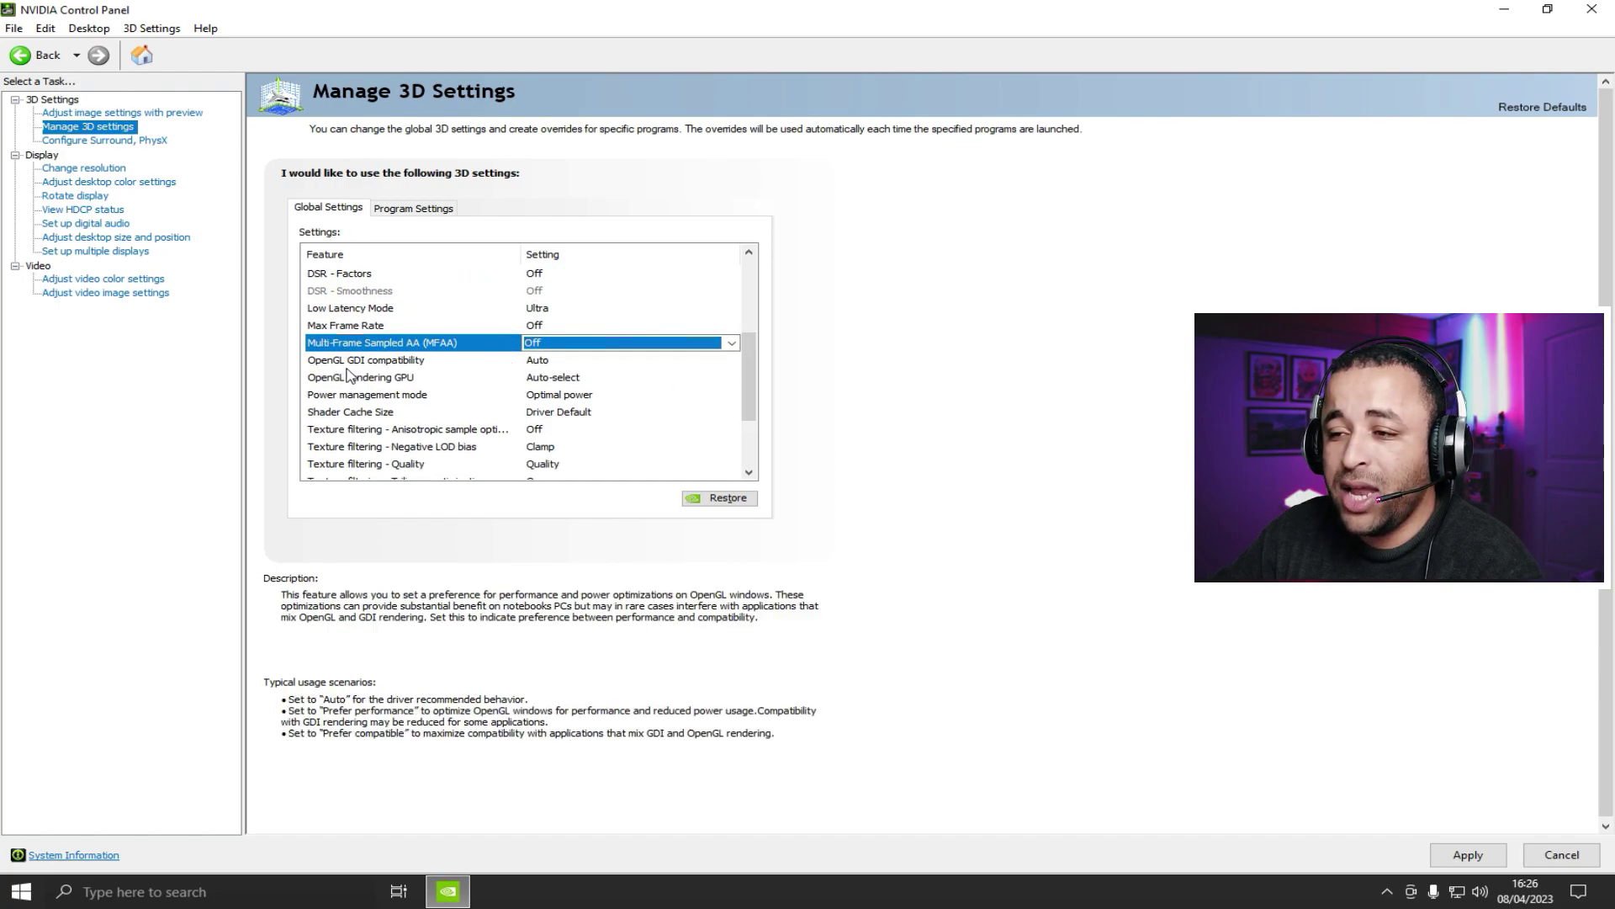
left_click(539, 362)
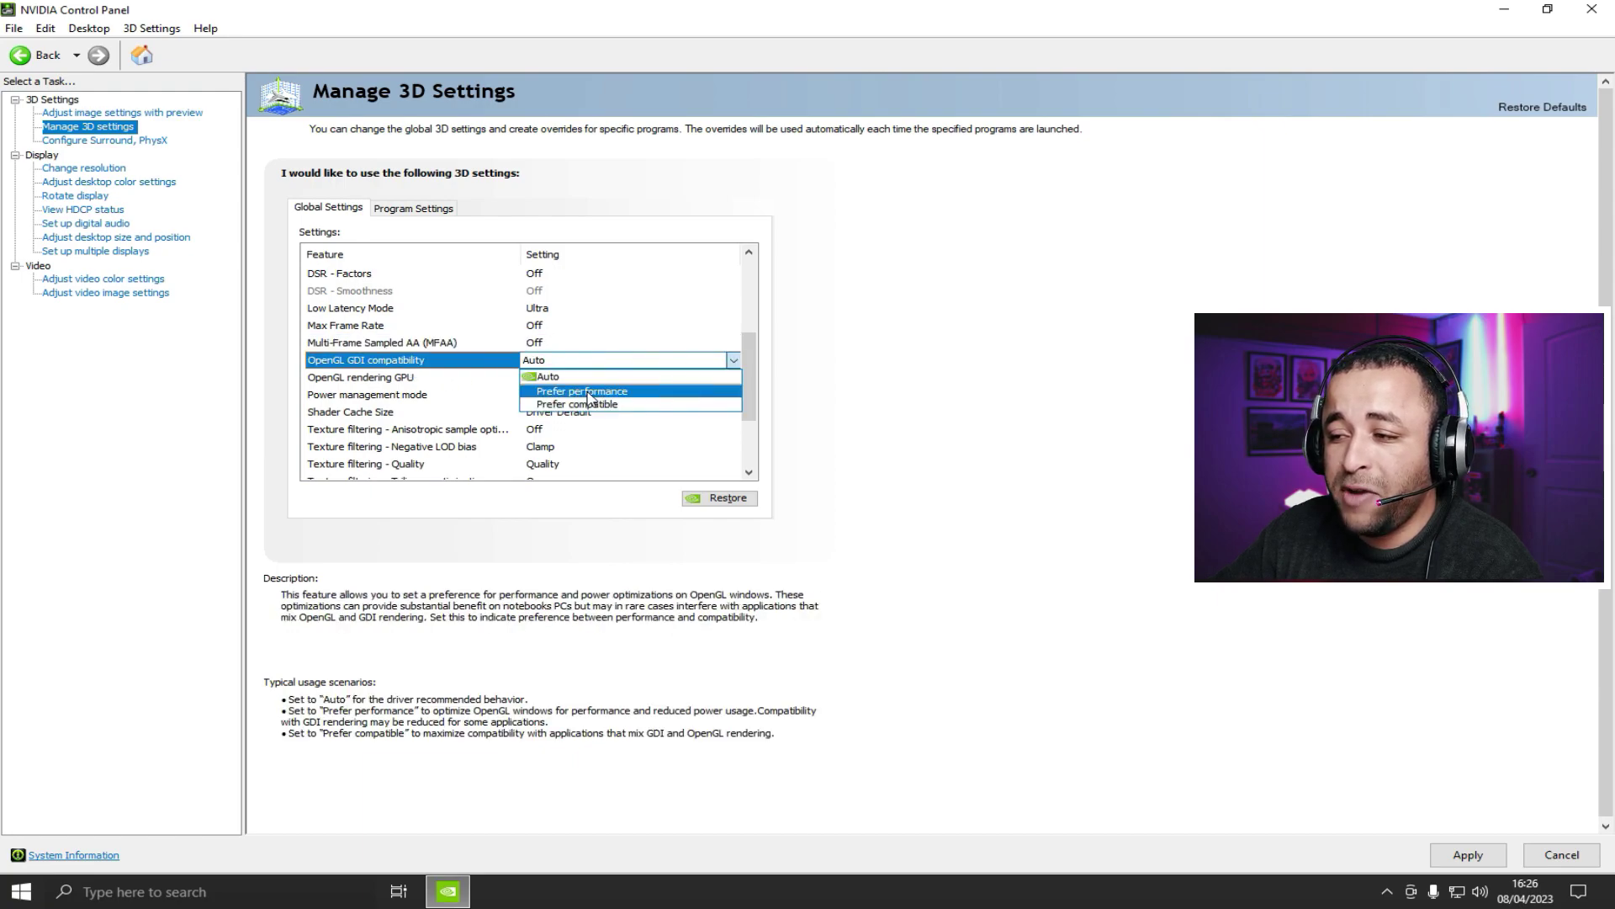
left_click(585, 391)
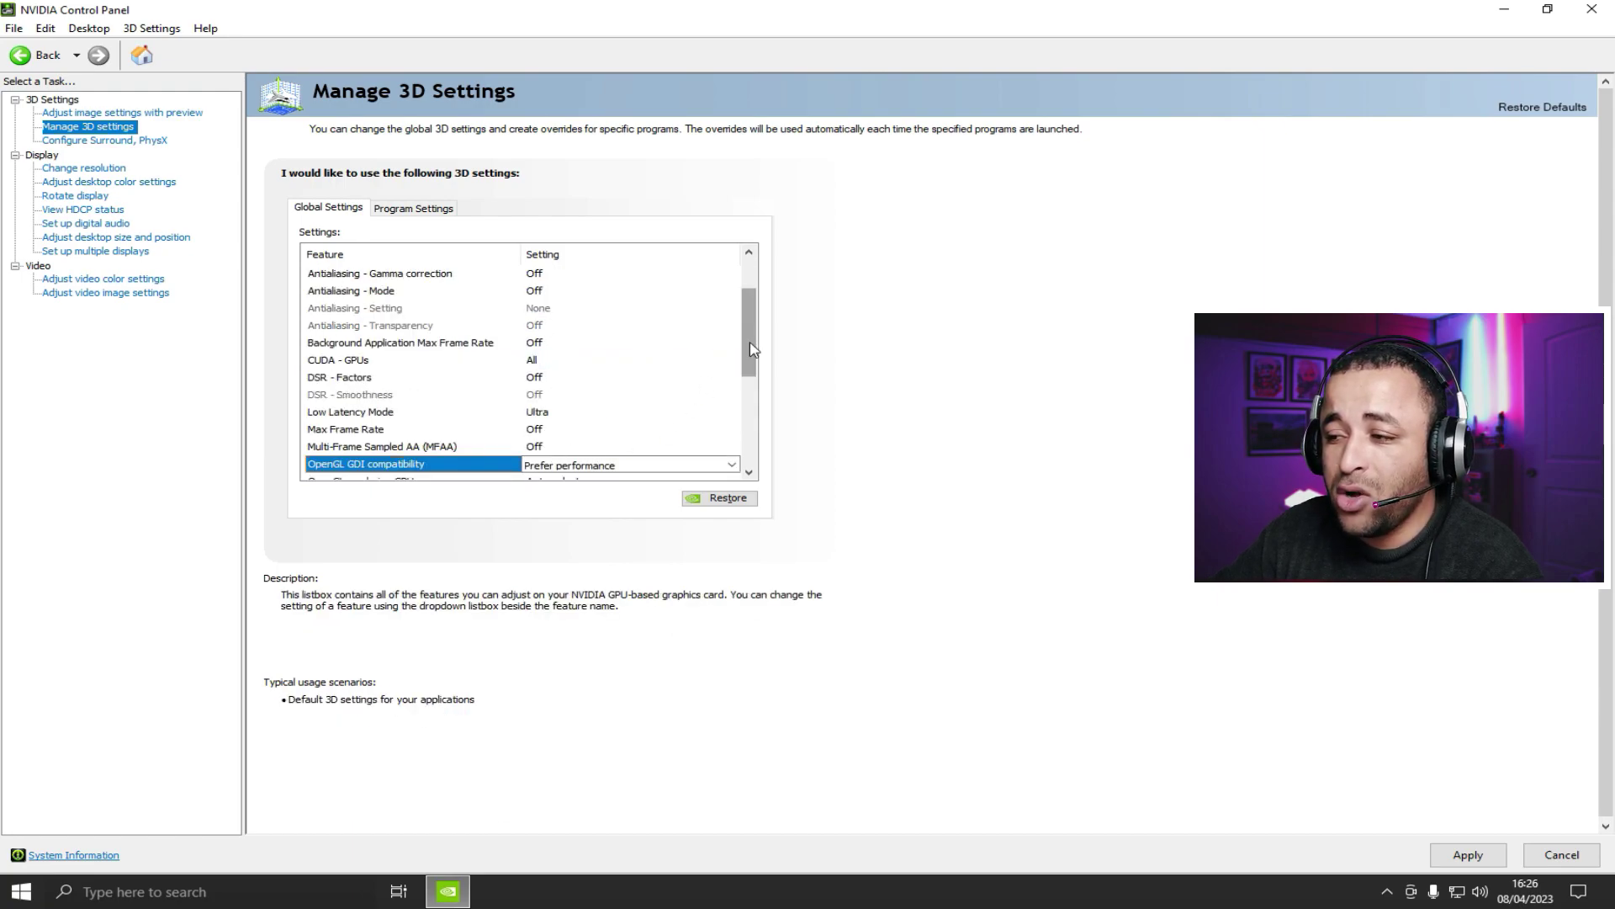
- Set OpenGL rendering GPU to NVIDIA GeForce GTX 1050 Ti in the global 3D settings
scroll(753, 403, "down", 2)
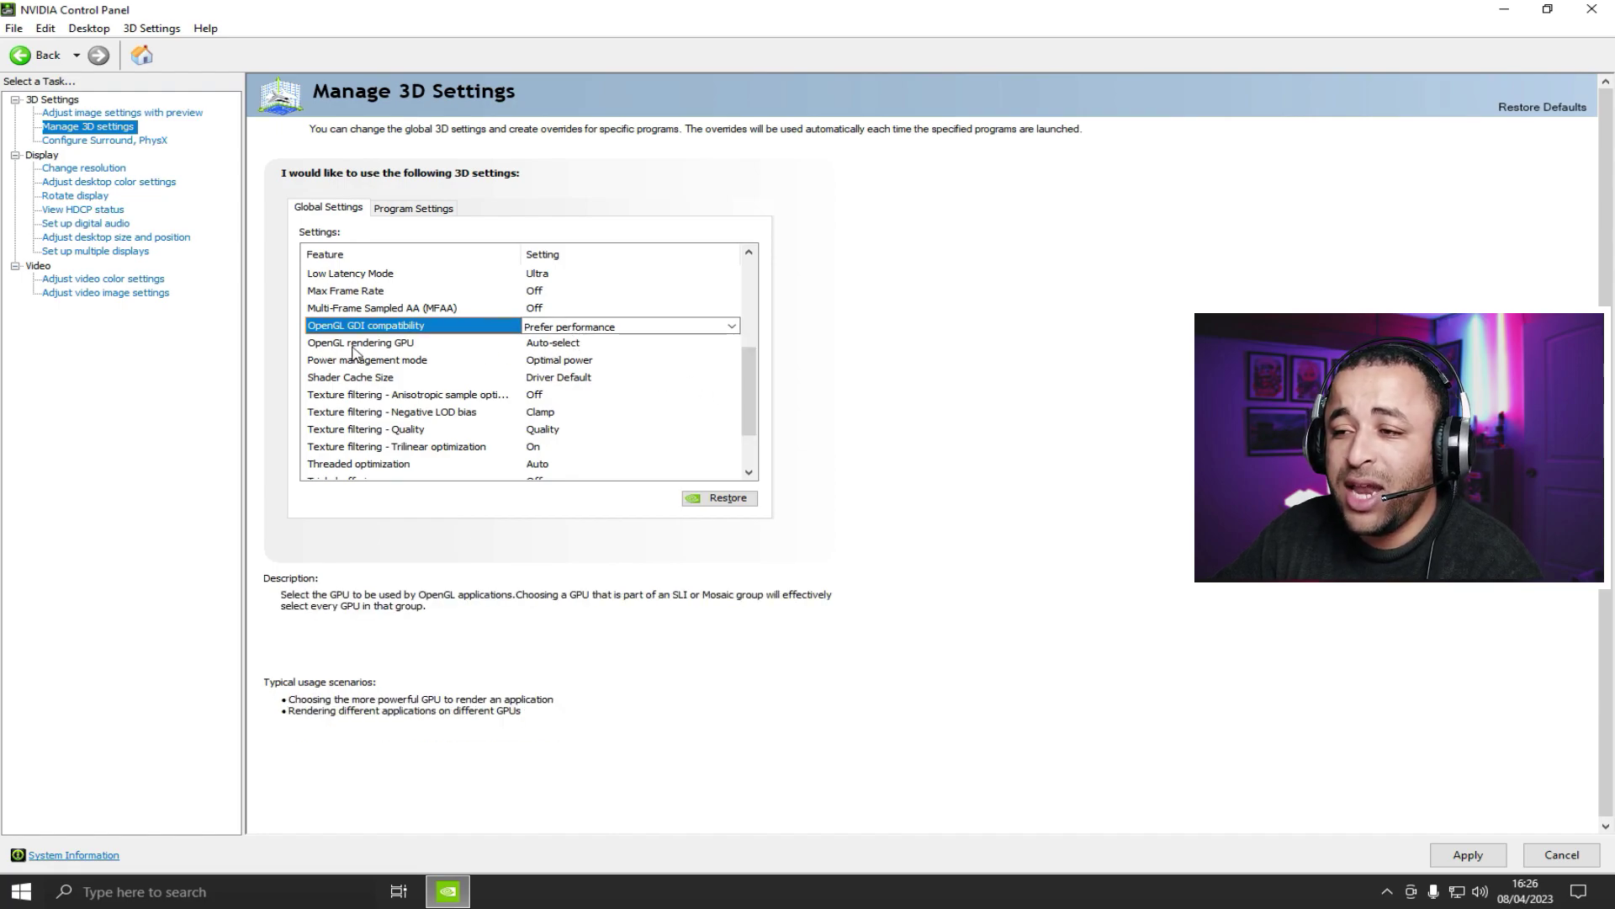
left_click(556, 345)
left_click(555, 345)
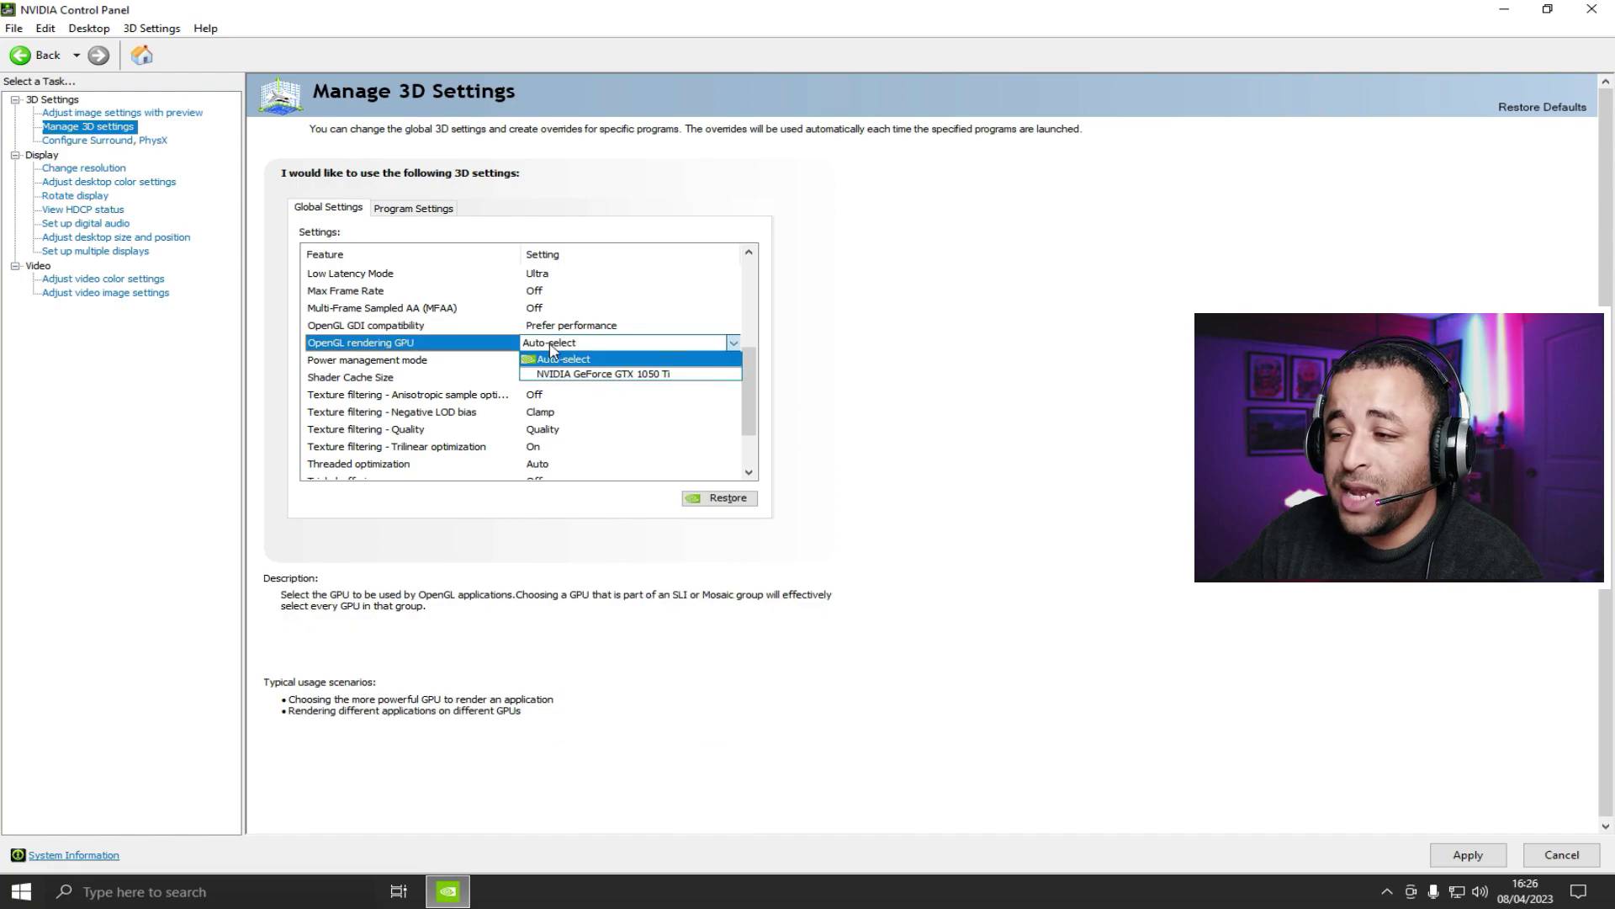
left_click(582, 375)
- Set Power management mode to Prefer maximum performance in the global 3D settings
scroll(606, 396, "up", 3)
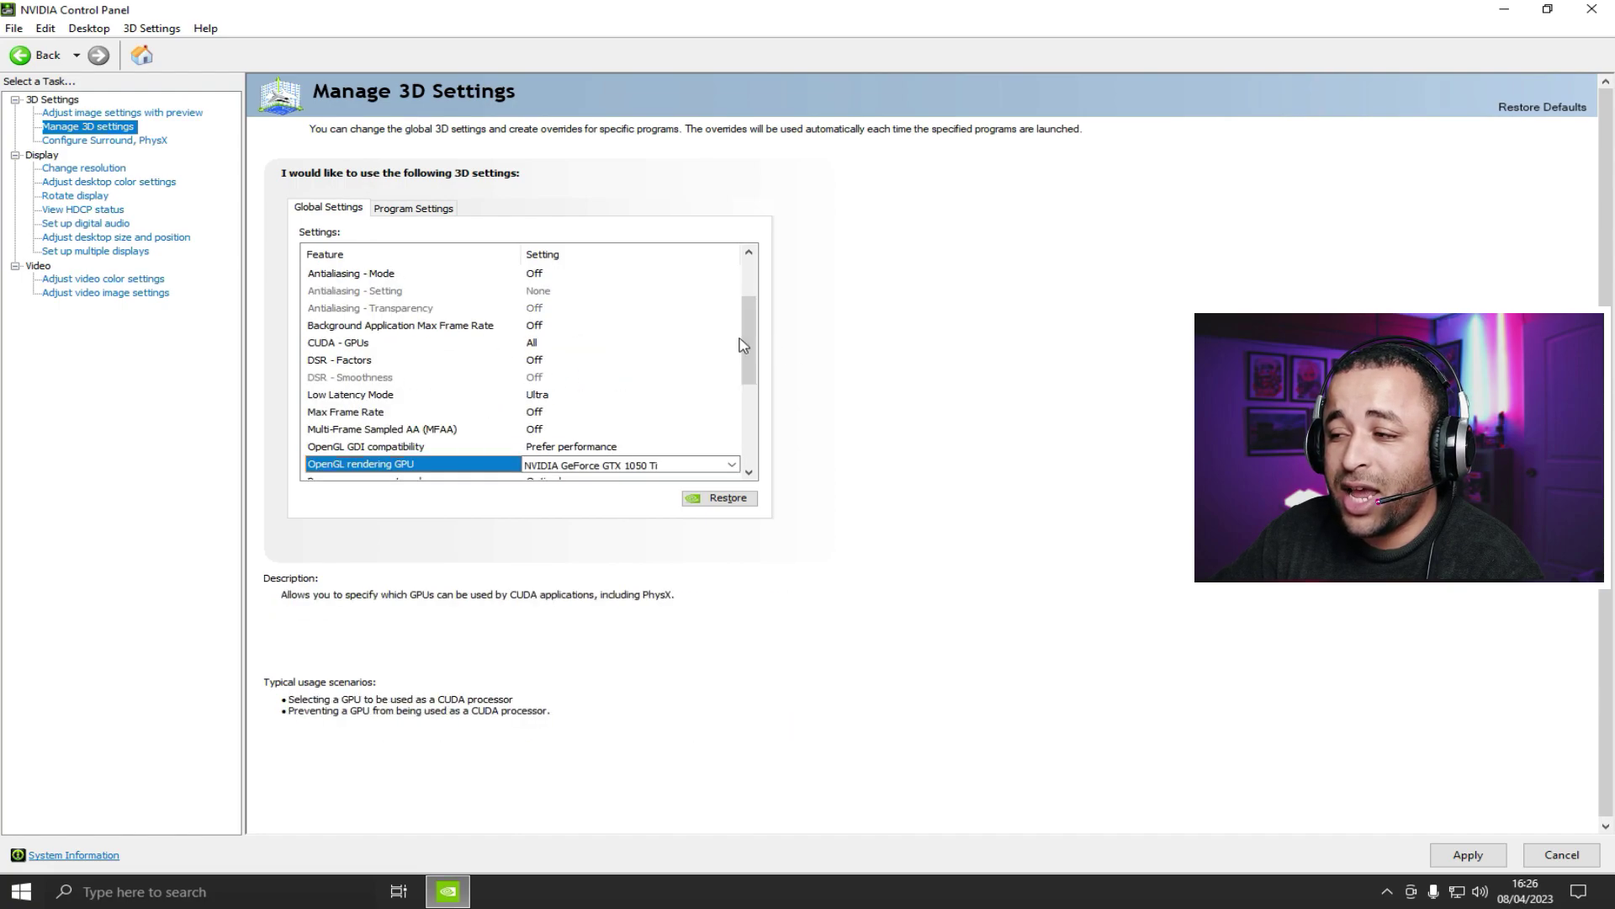
left_click_drag(750, 360, 758, 407)
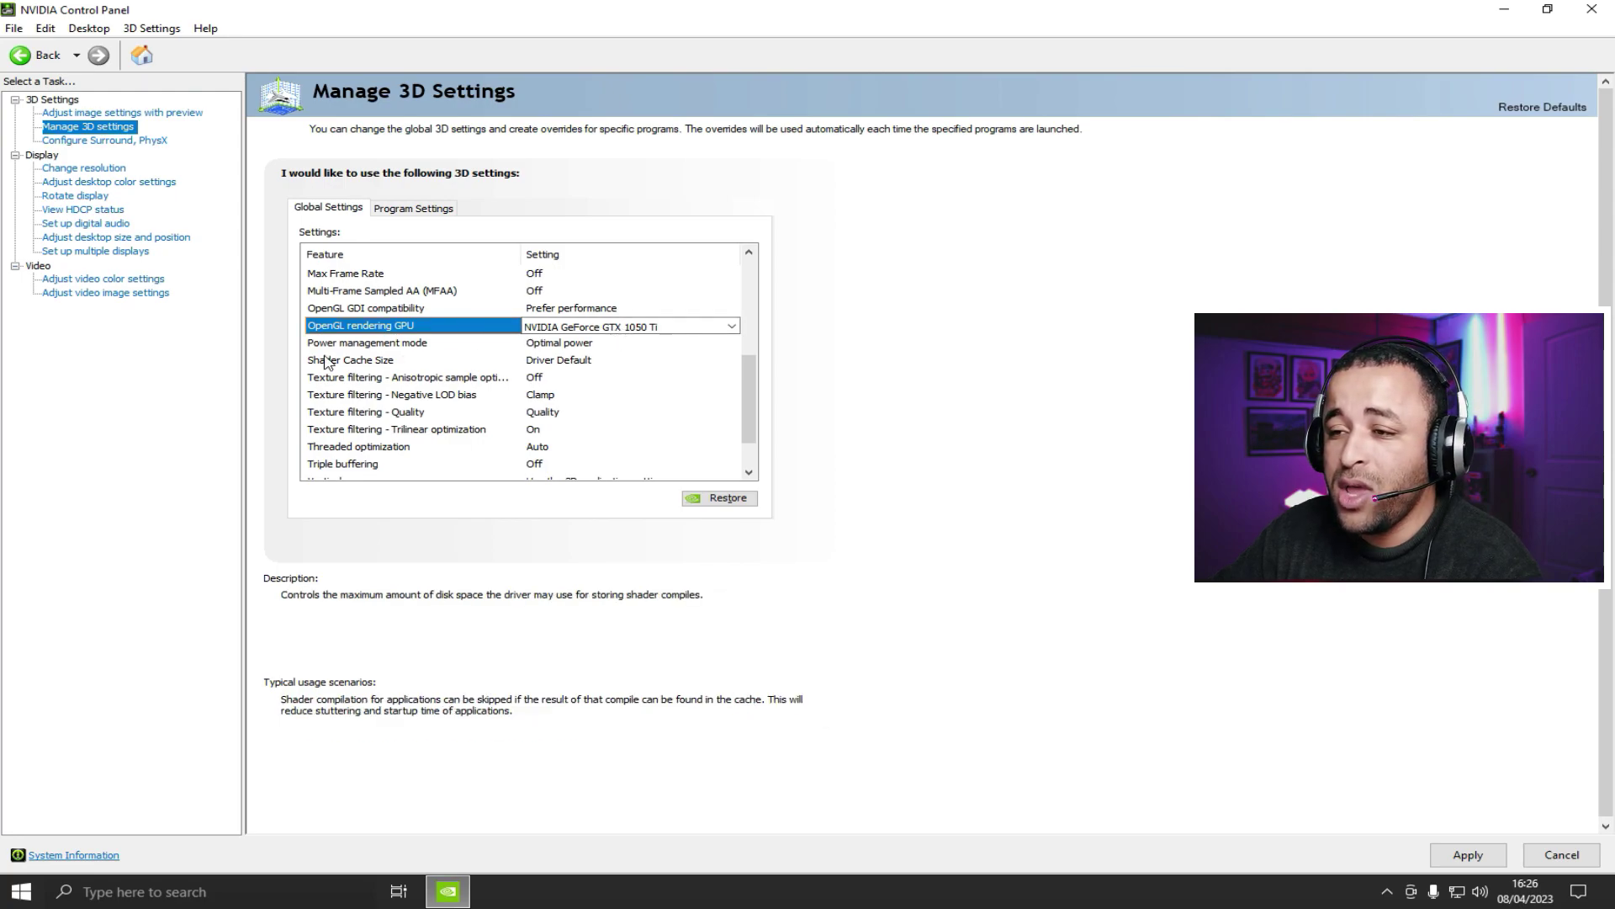
left_click(574, 348)
left_click(574, 348)
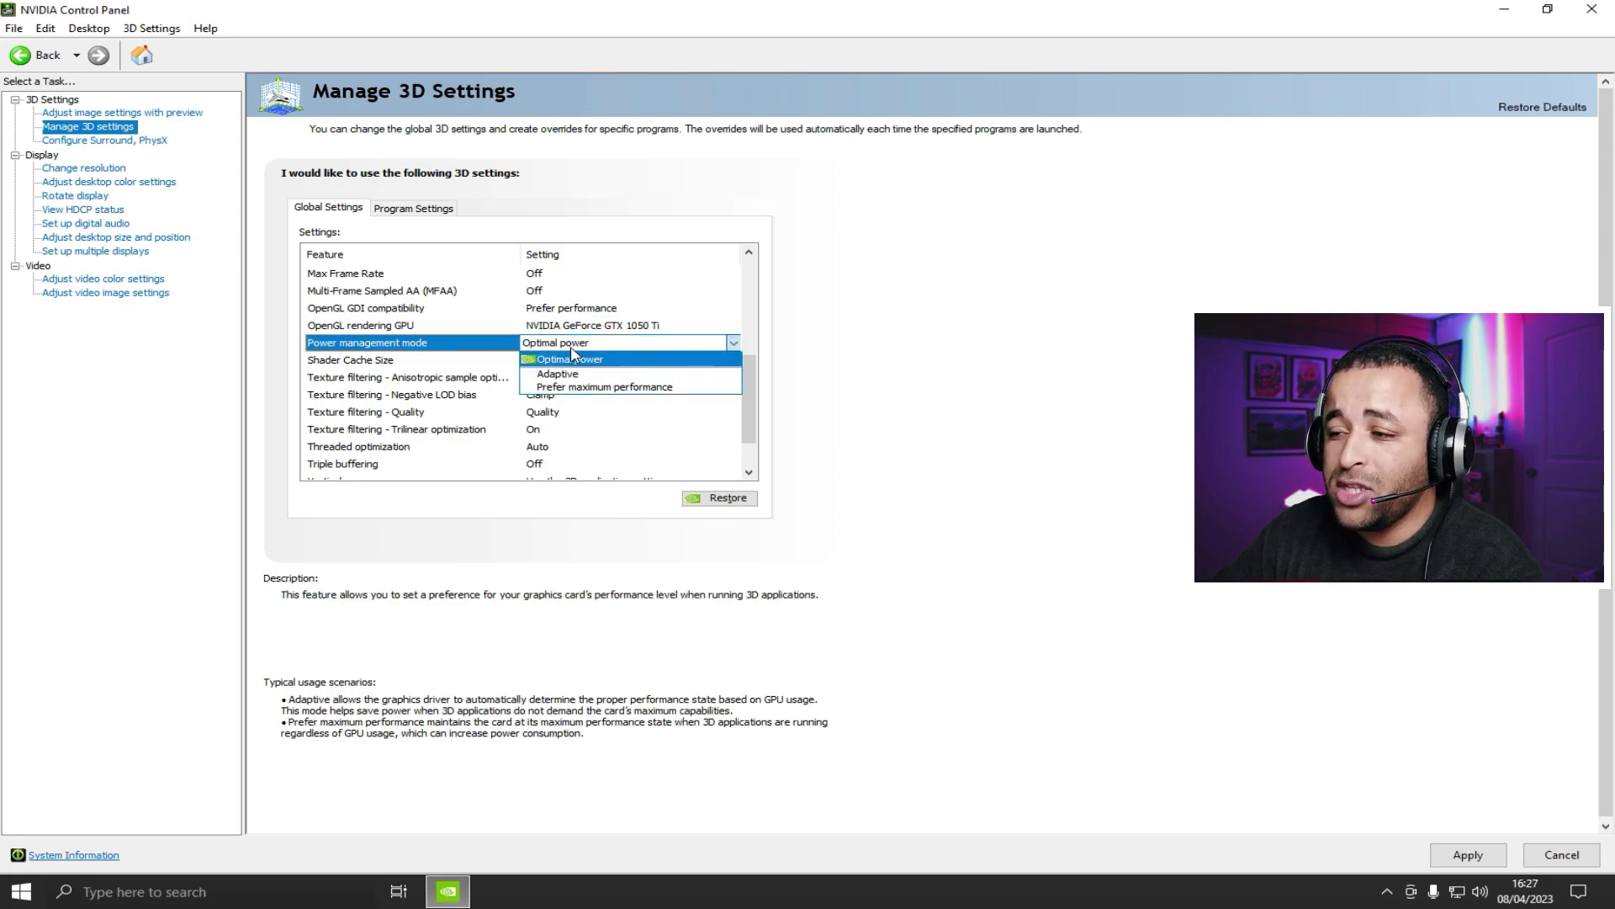
left_click(562, 388)
- Review the Shader Cache Size options and choose Driver Default
left_click_drag(748, 364, 747, 421)
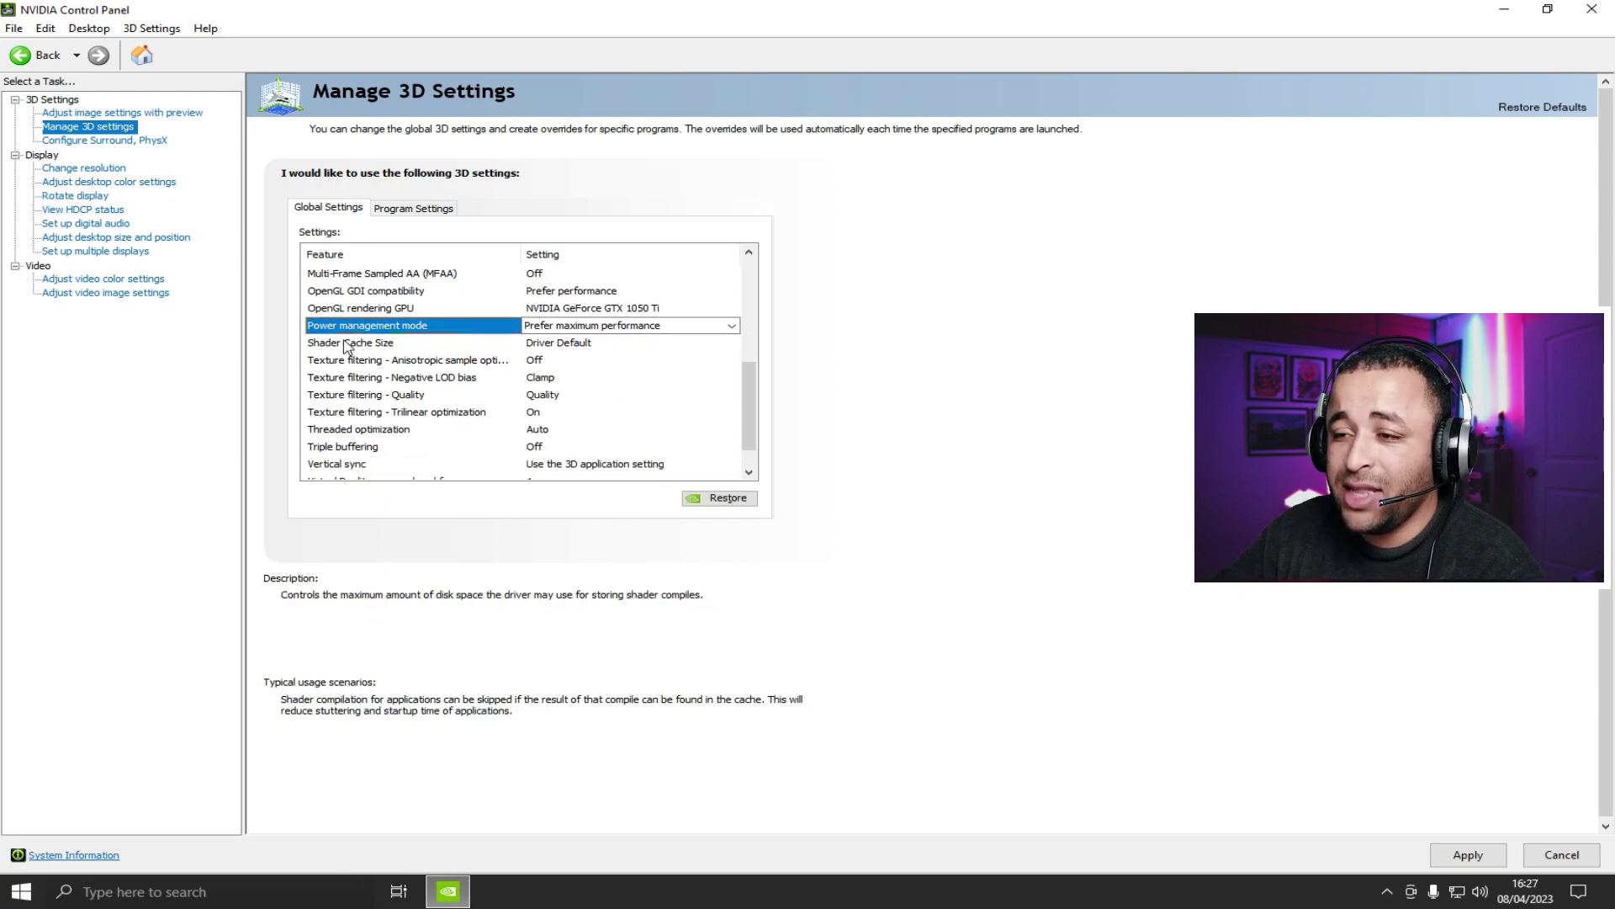
left_click(551, 348)
left_click(552, 348)
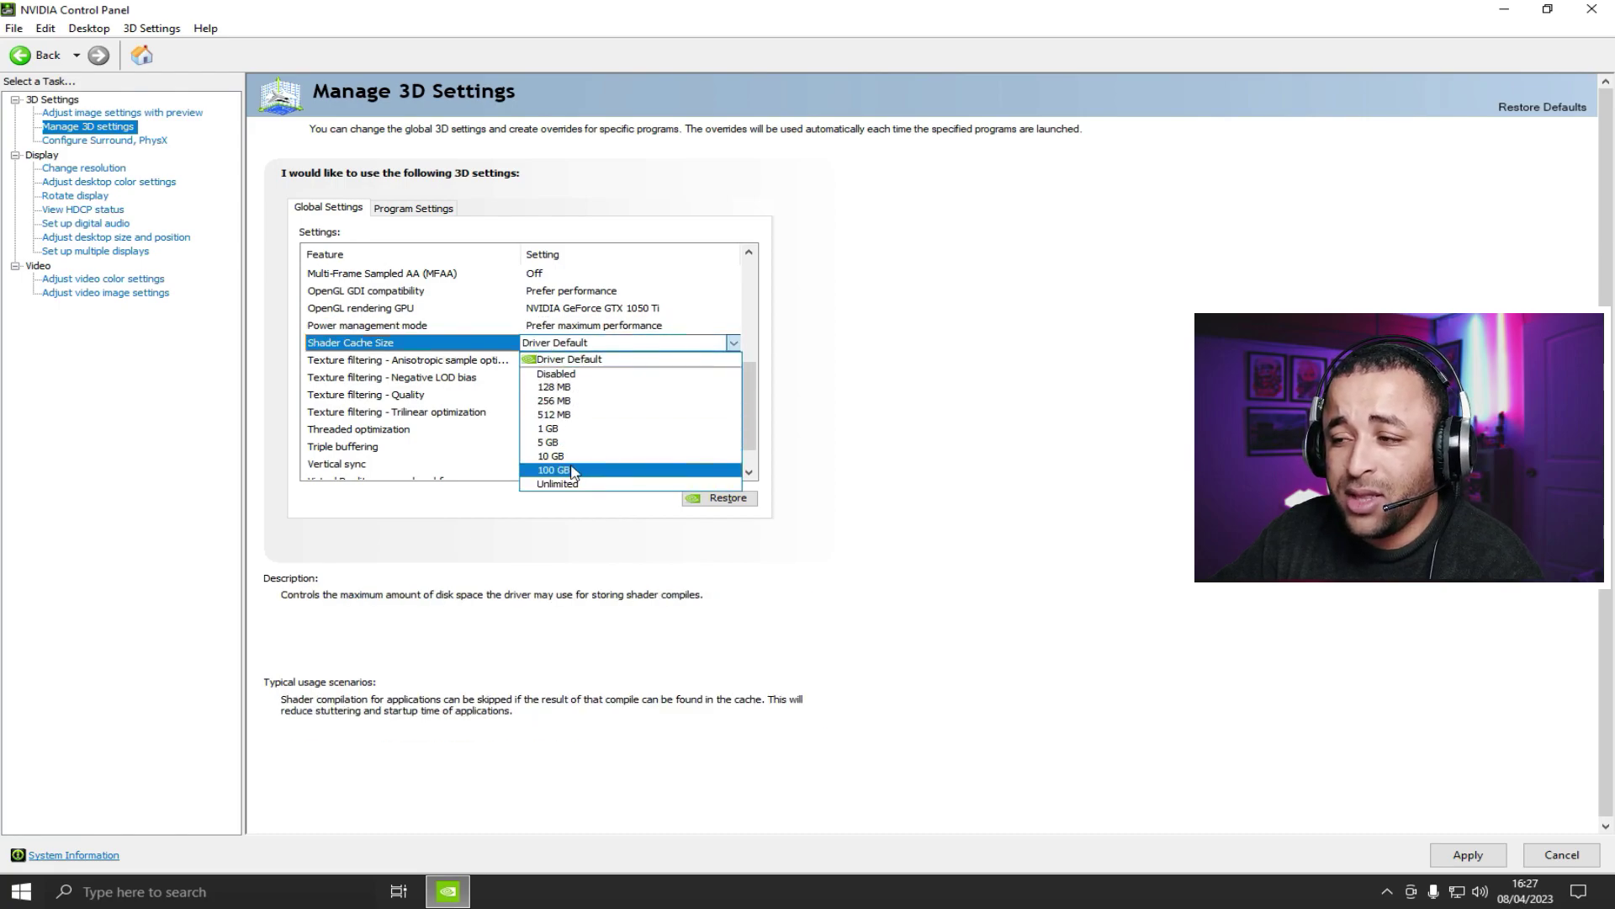
left_click(577, 358)
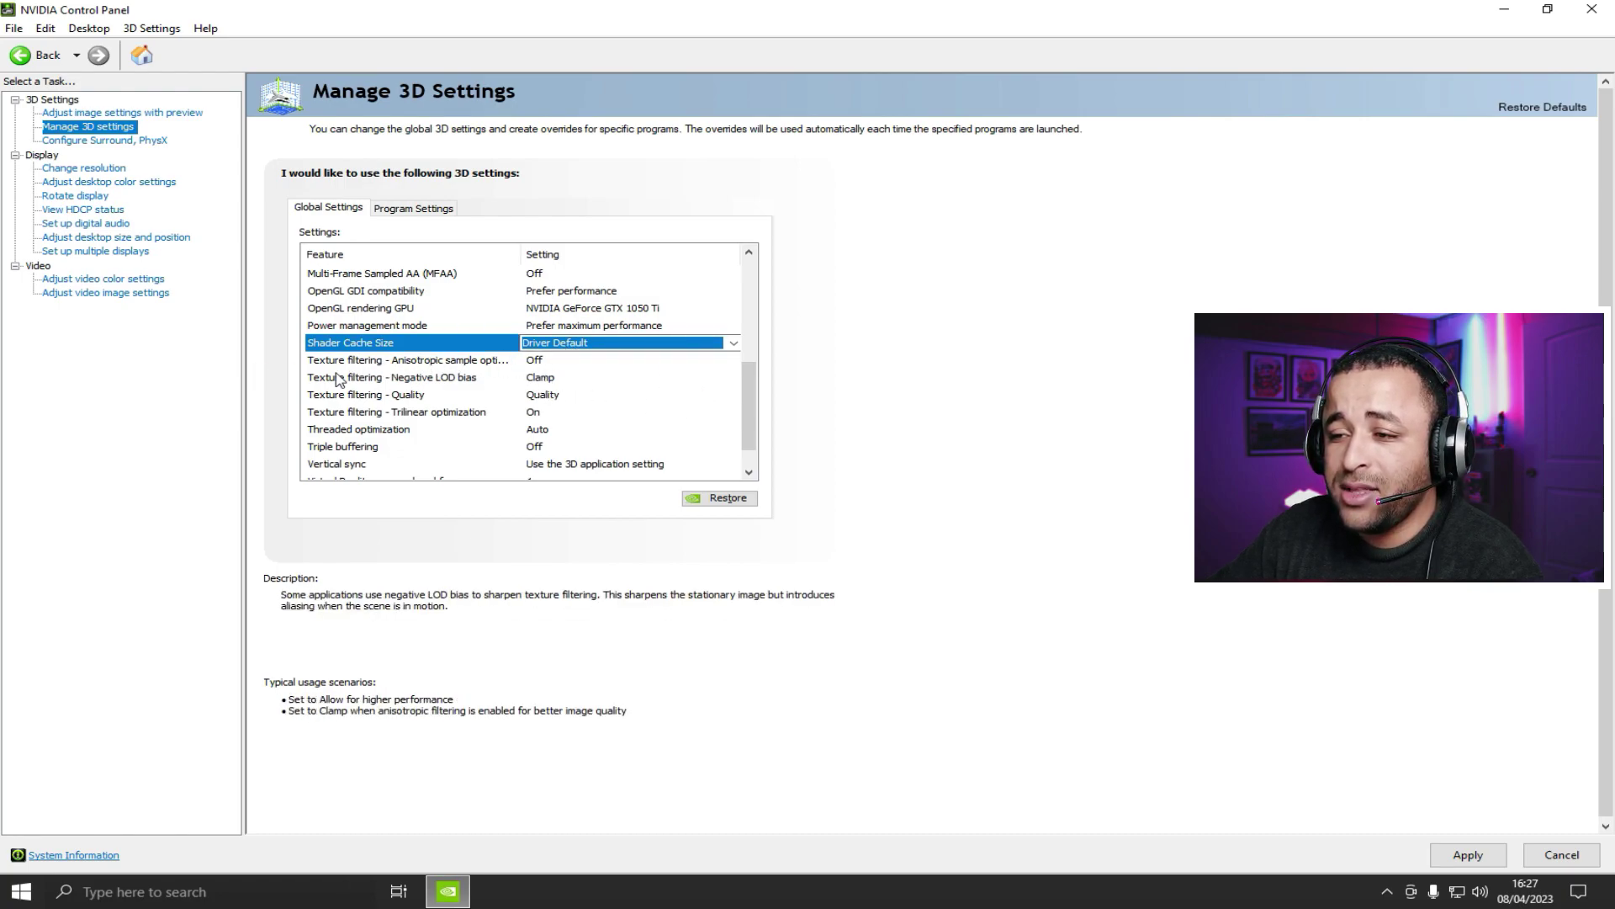
- Choose Clamp for Texture filtering - Negative LOD bias in the global 3D settings
left_click(539, 379)
left_click(543, 378)
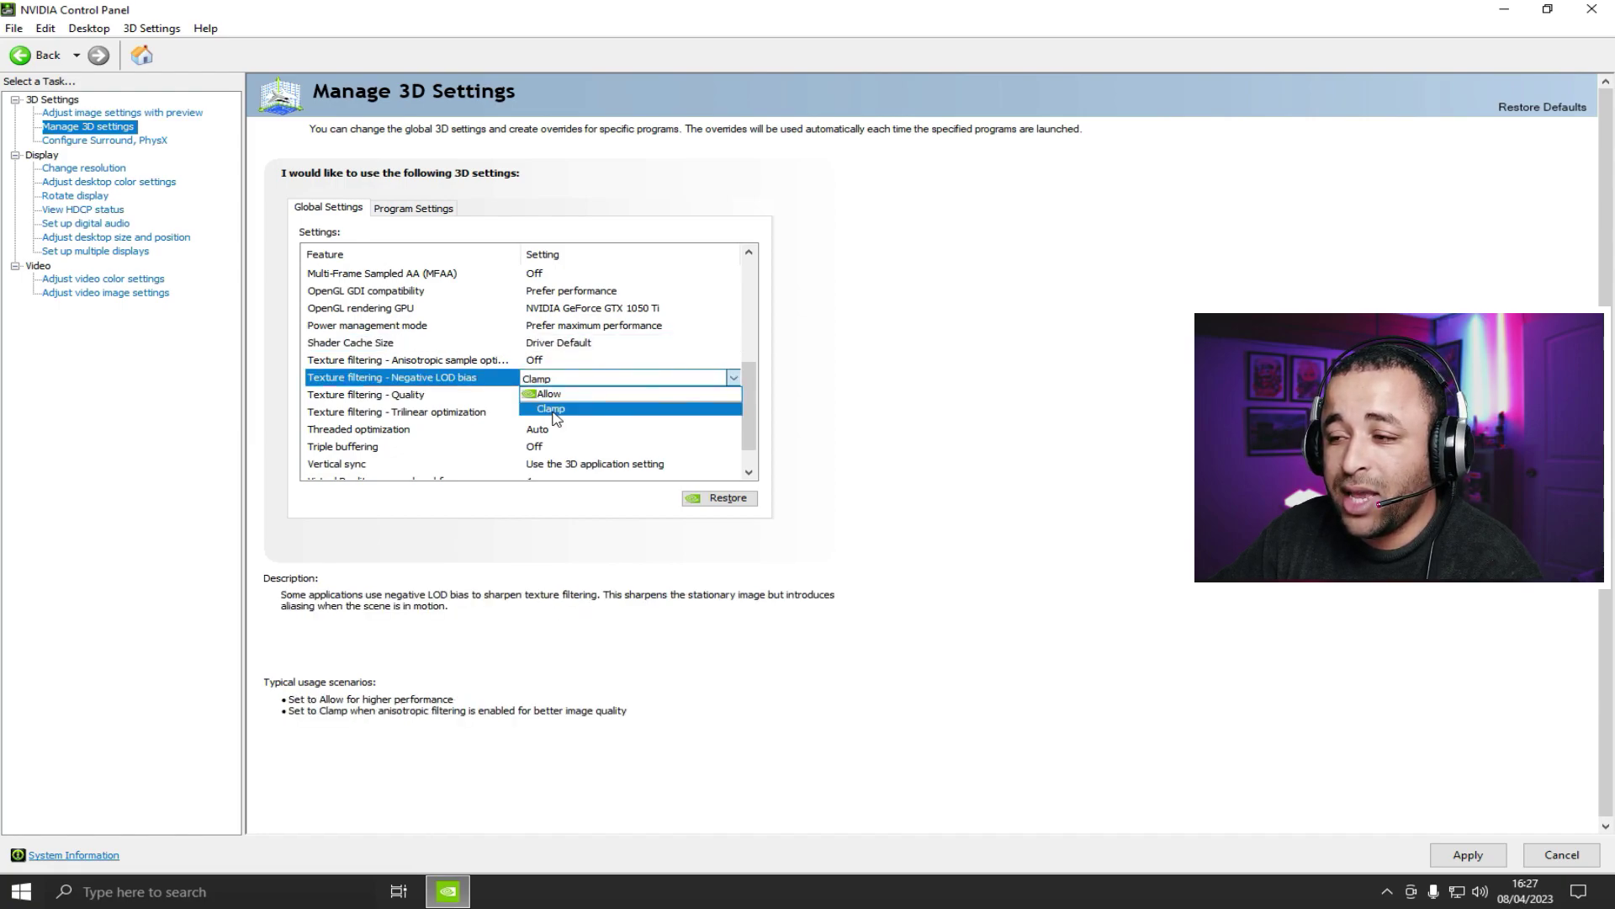
left_click(554, 410)
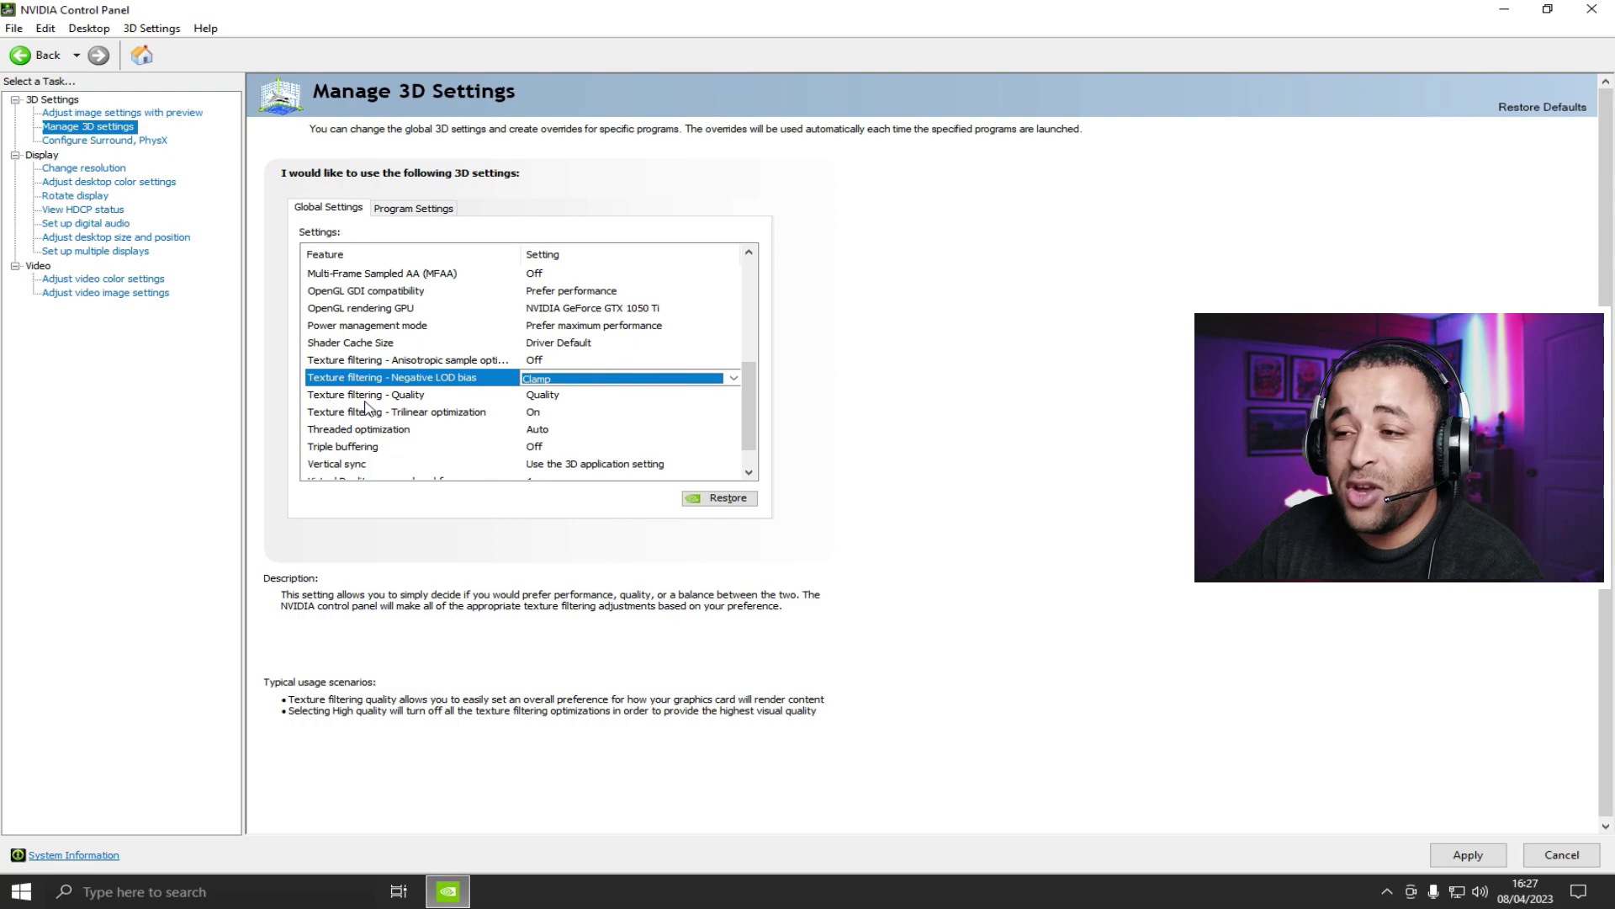
- Set Texture filtering - Quality to High performance in the global 3D settings
left_click(538, 395)
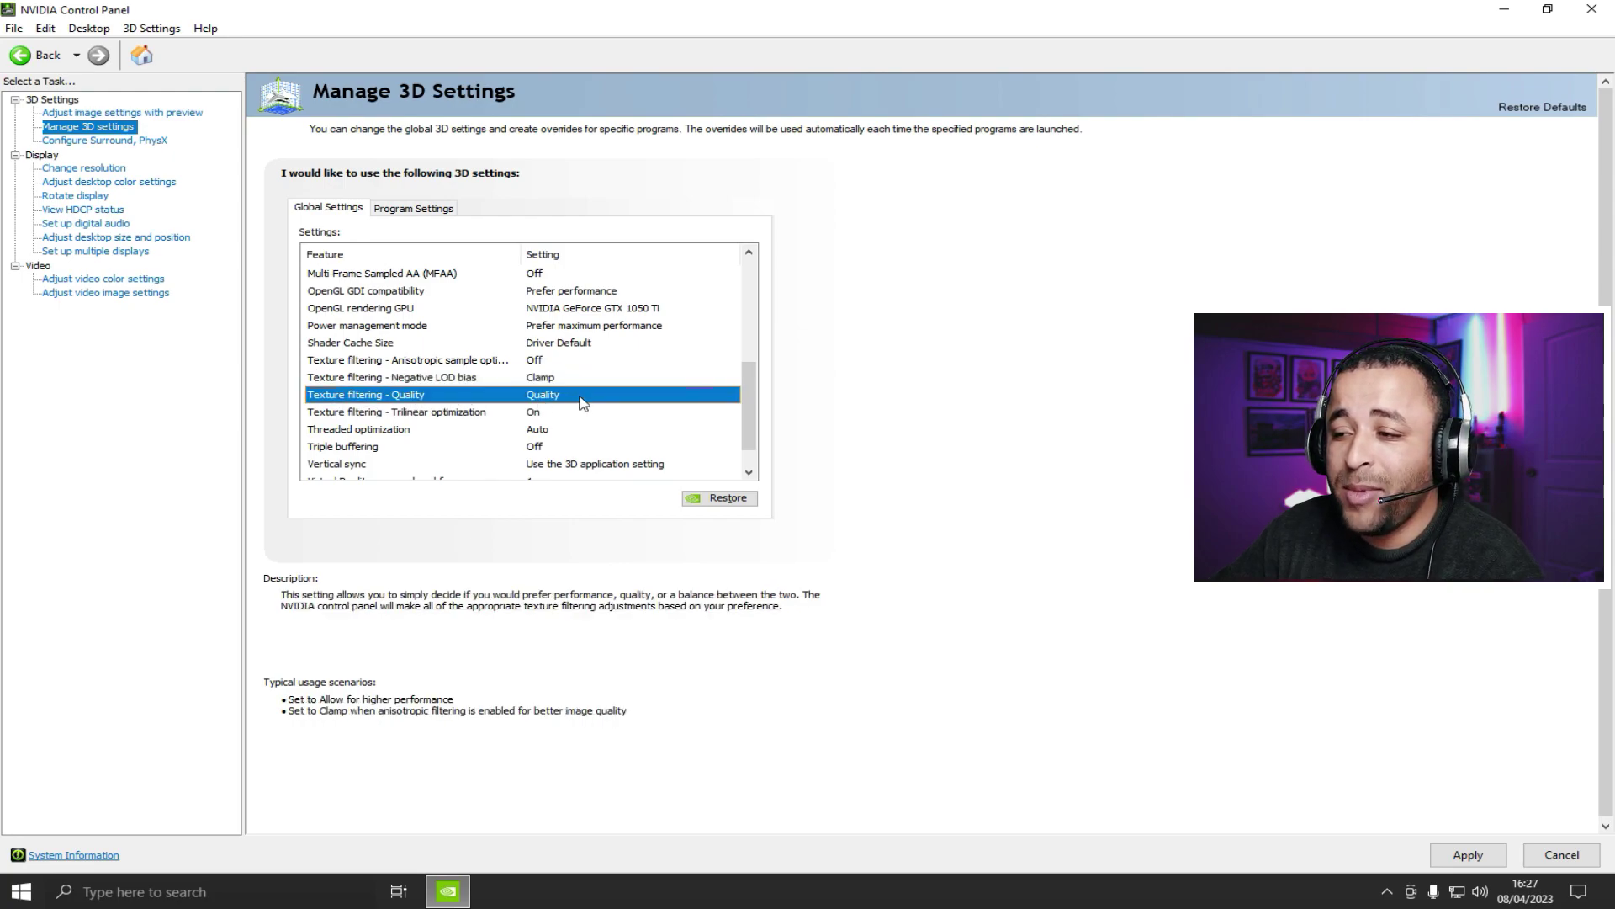
left_click(546, 395)
left_click(568, 457)
- Choose On for Texture filtering - Trilinear optimization in the global 3D settings
scroll(530, 438, "down", 2)
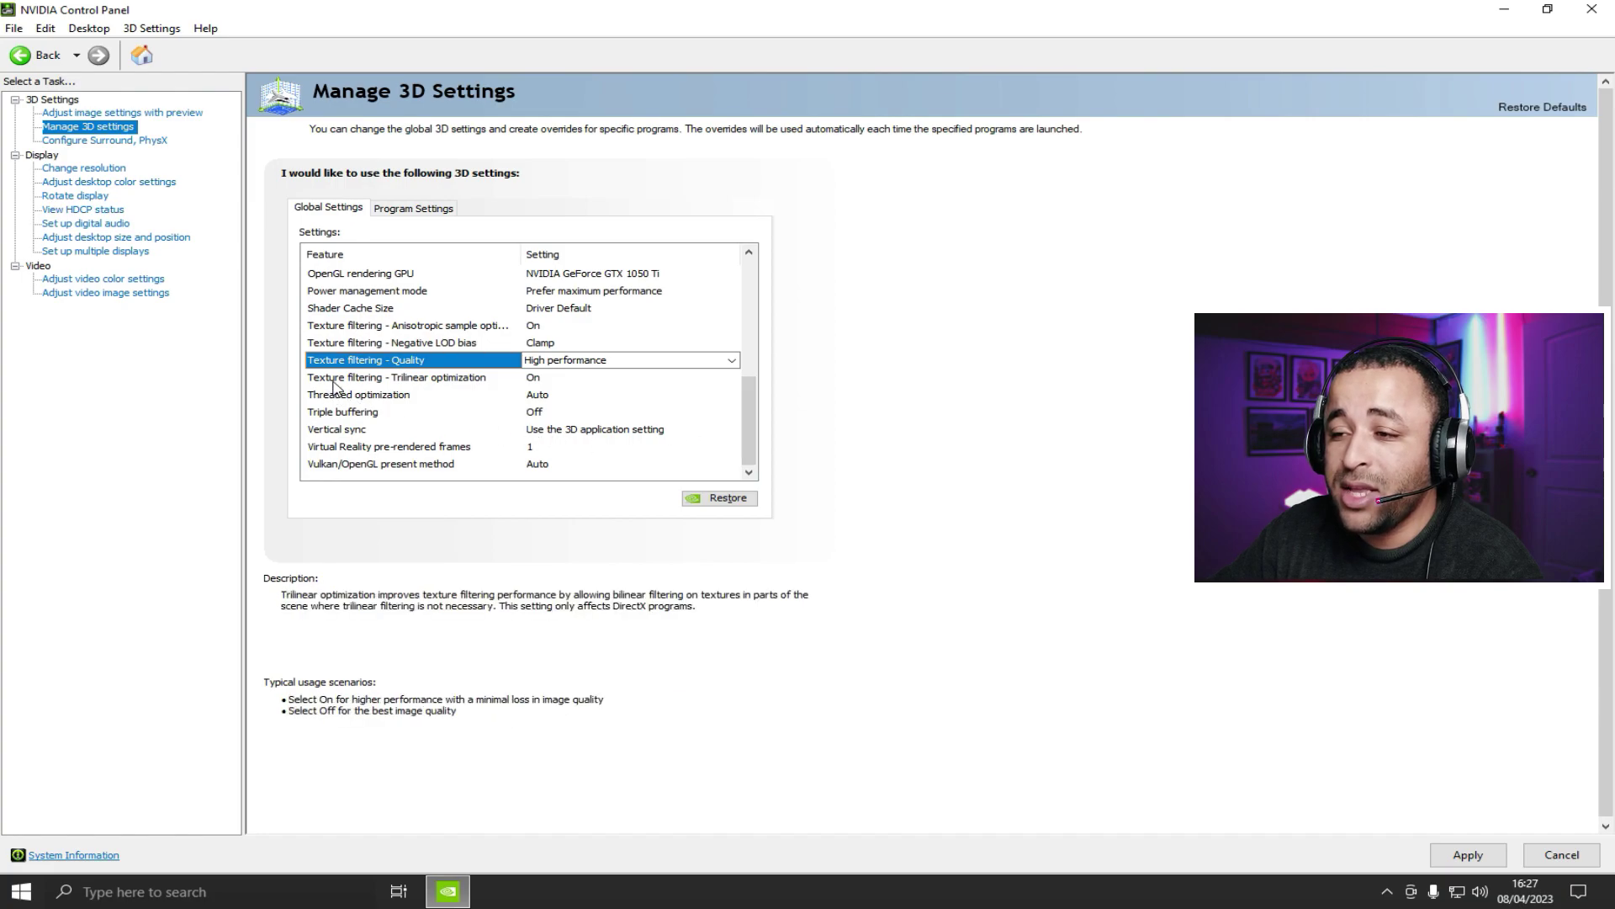
left_click(533, 379)
left_click(538, 392)
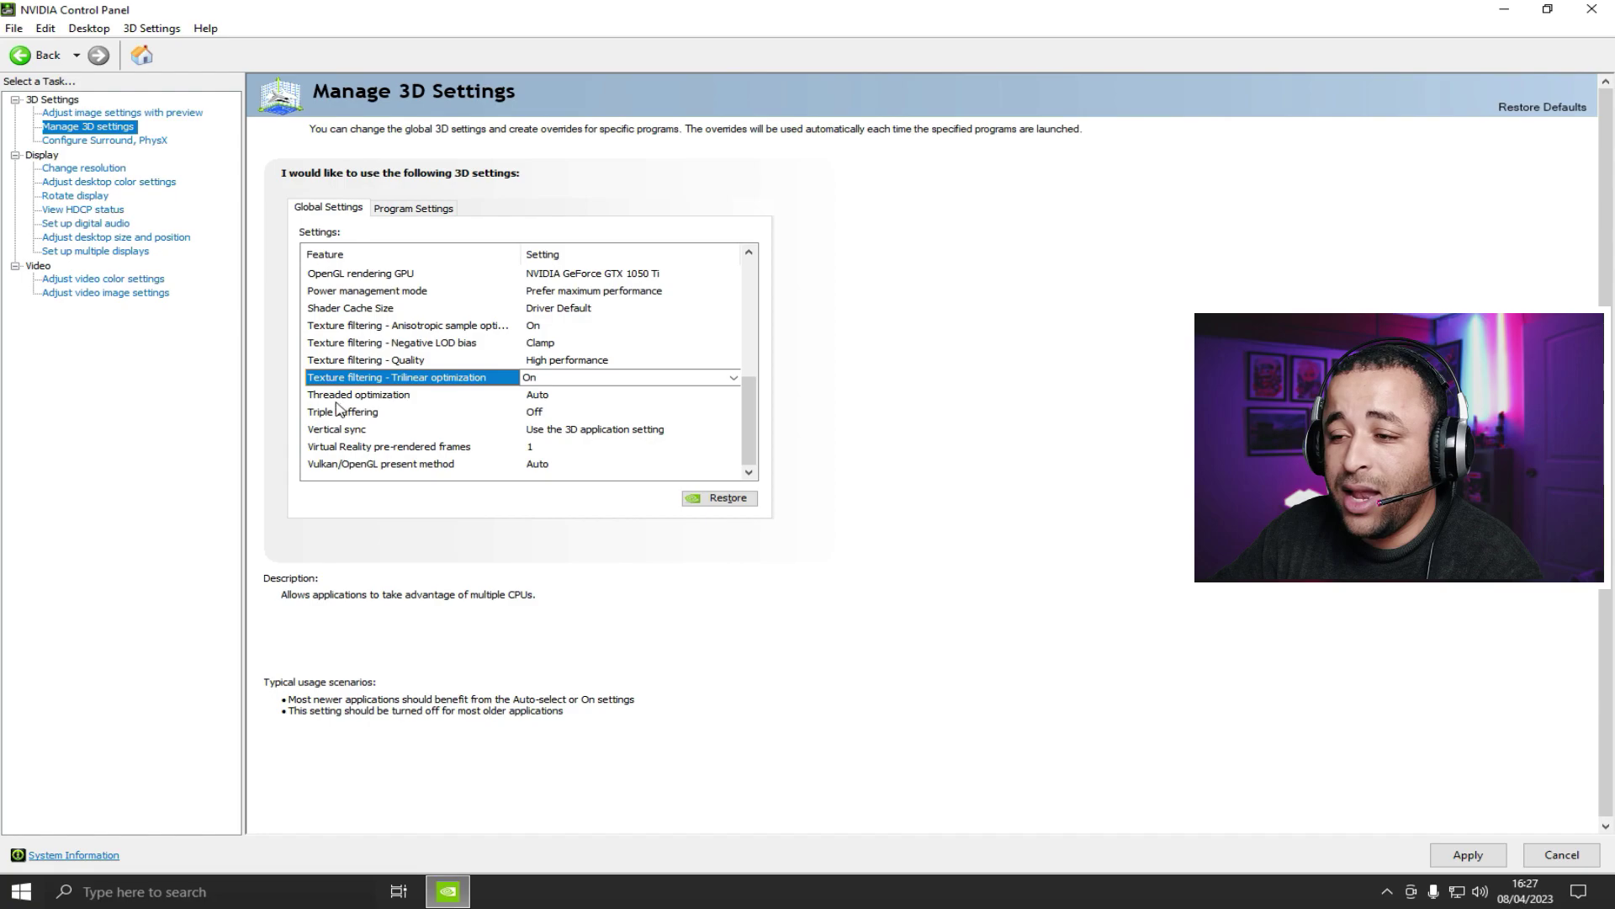
- Choose Auto for Threaded optimization and apply the global 3D settings
left_click(533, 397)
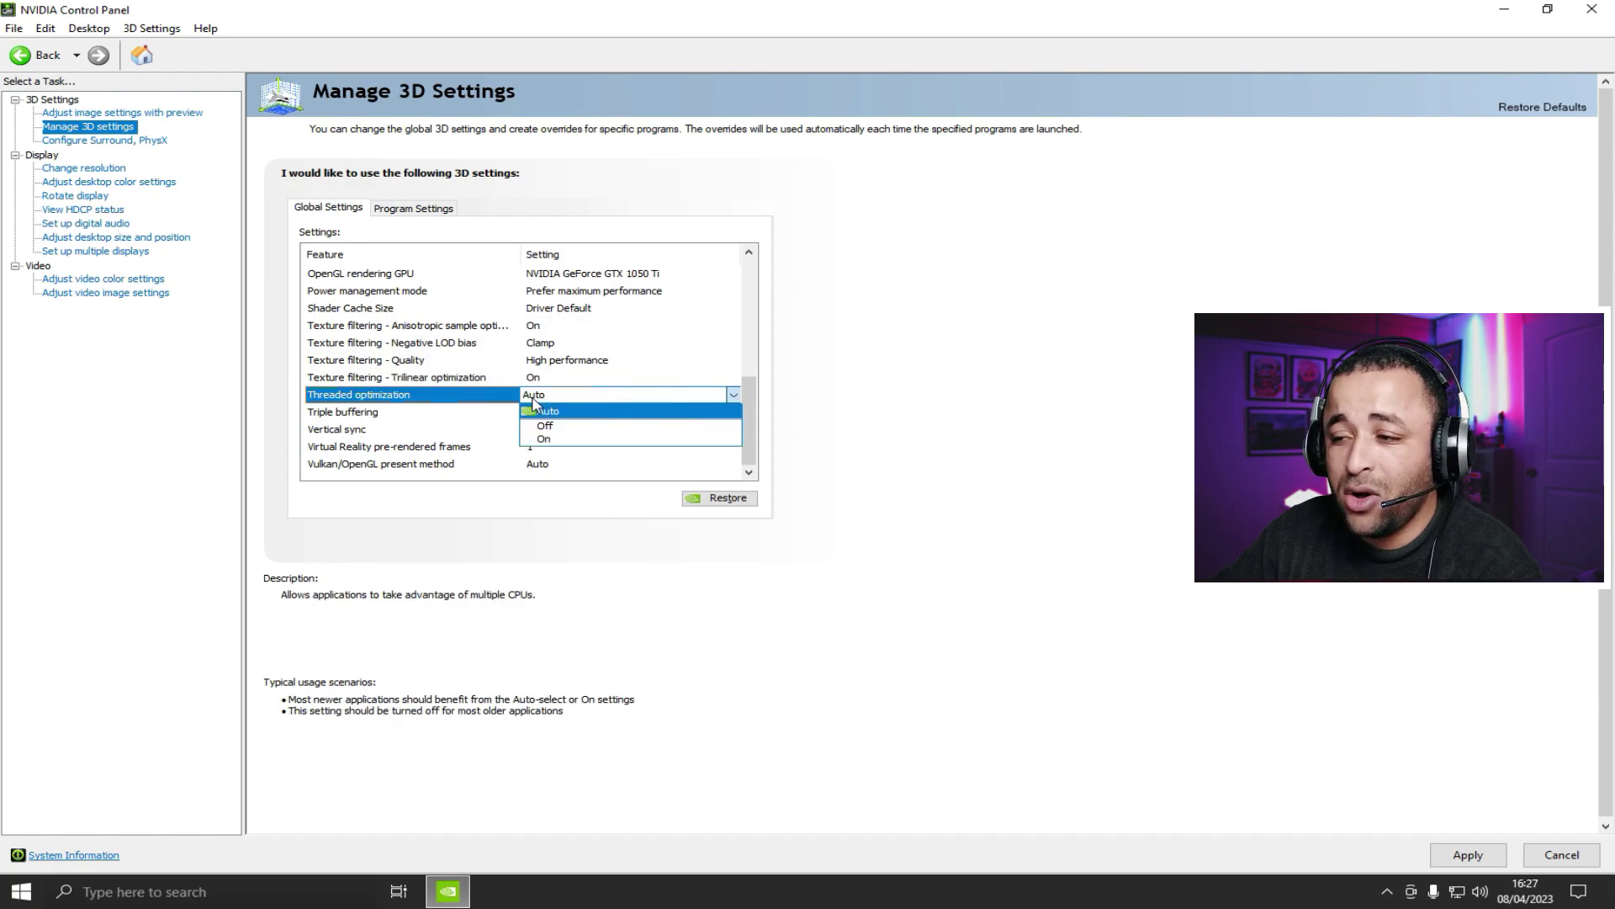
left_click(545, 411)
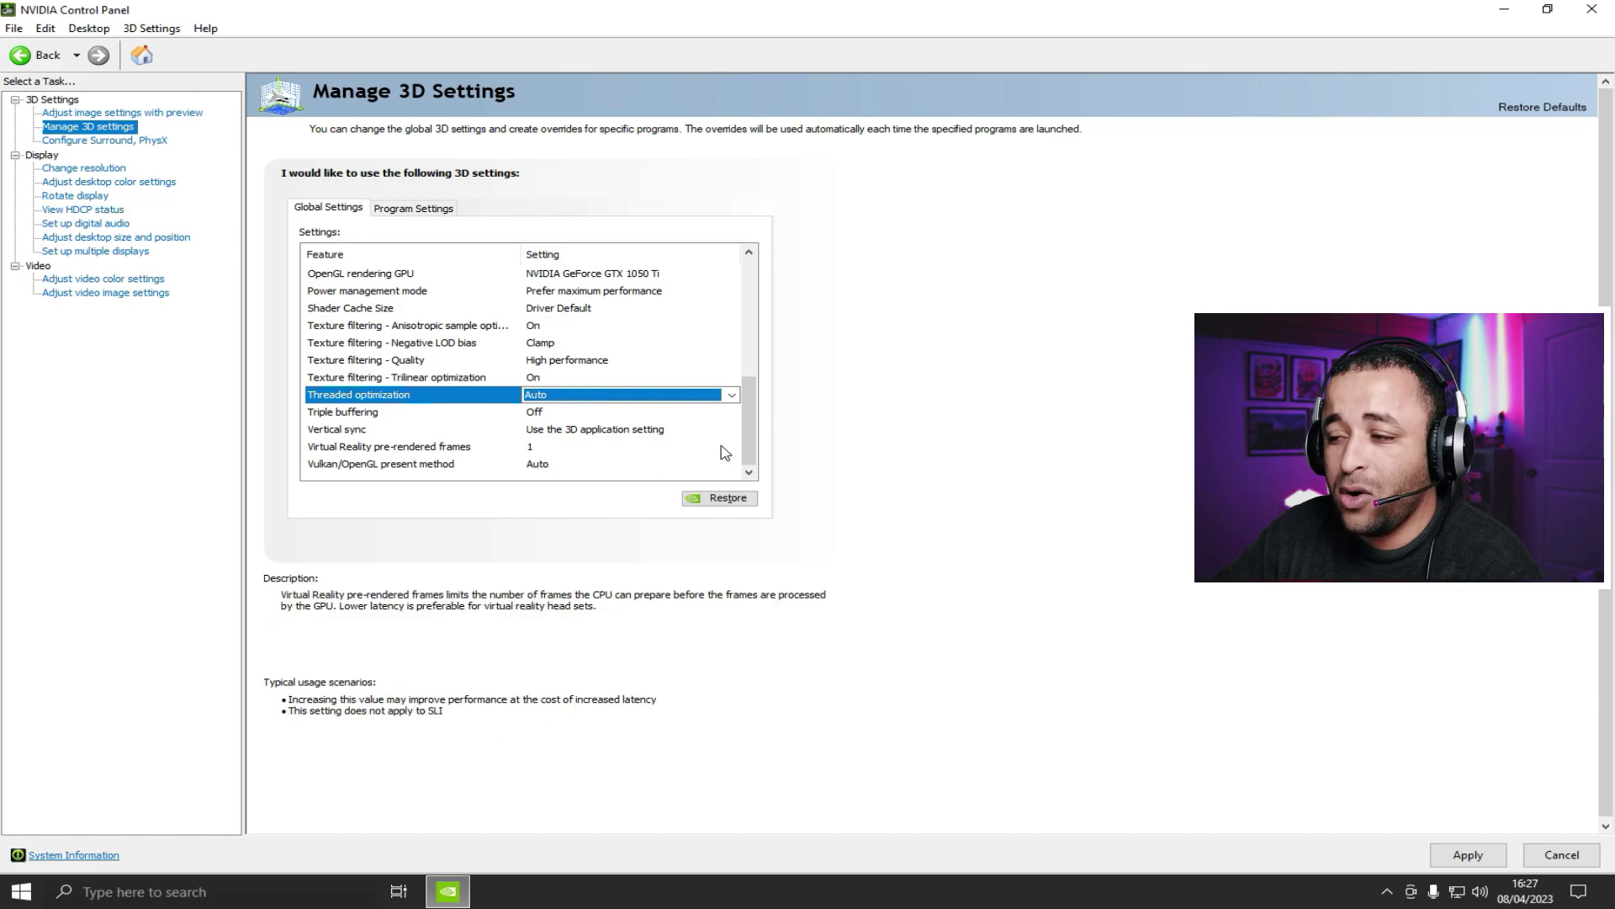
left_click(1495, 864)
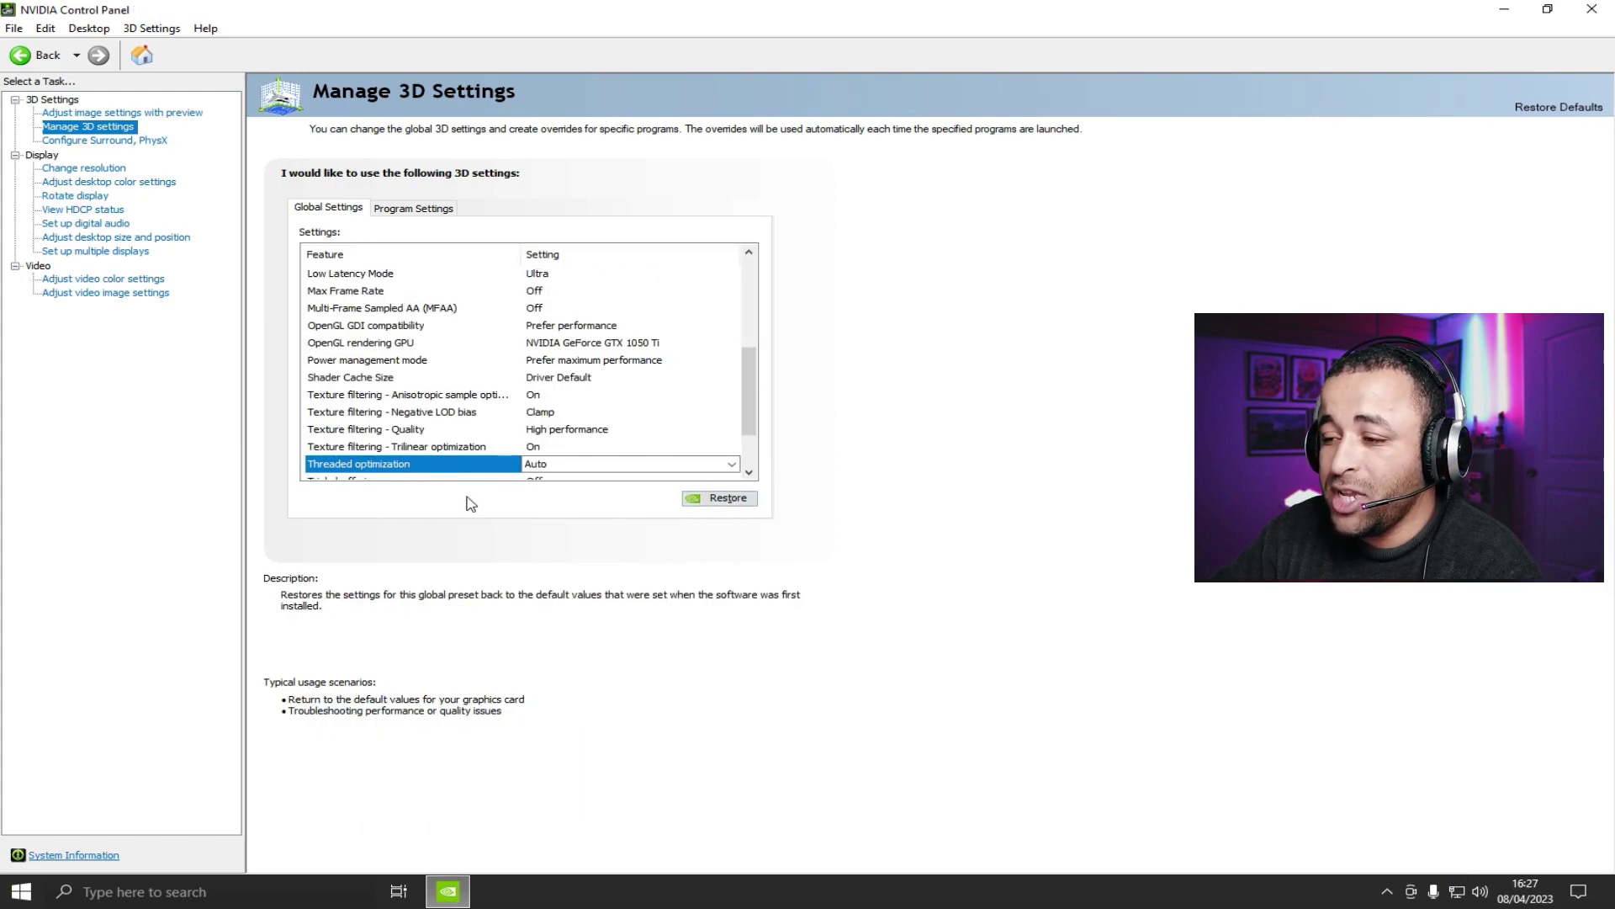
left_click_drag(750, 407, 744, 286)
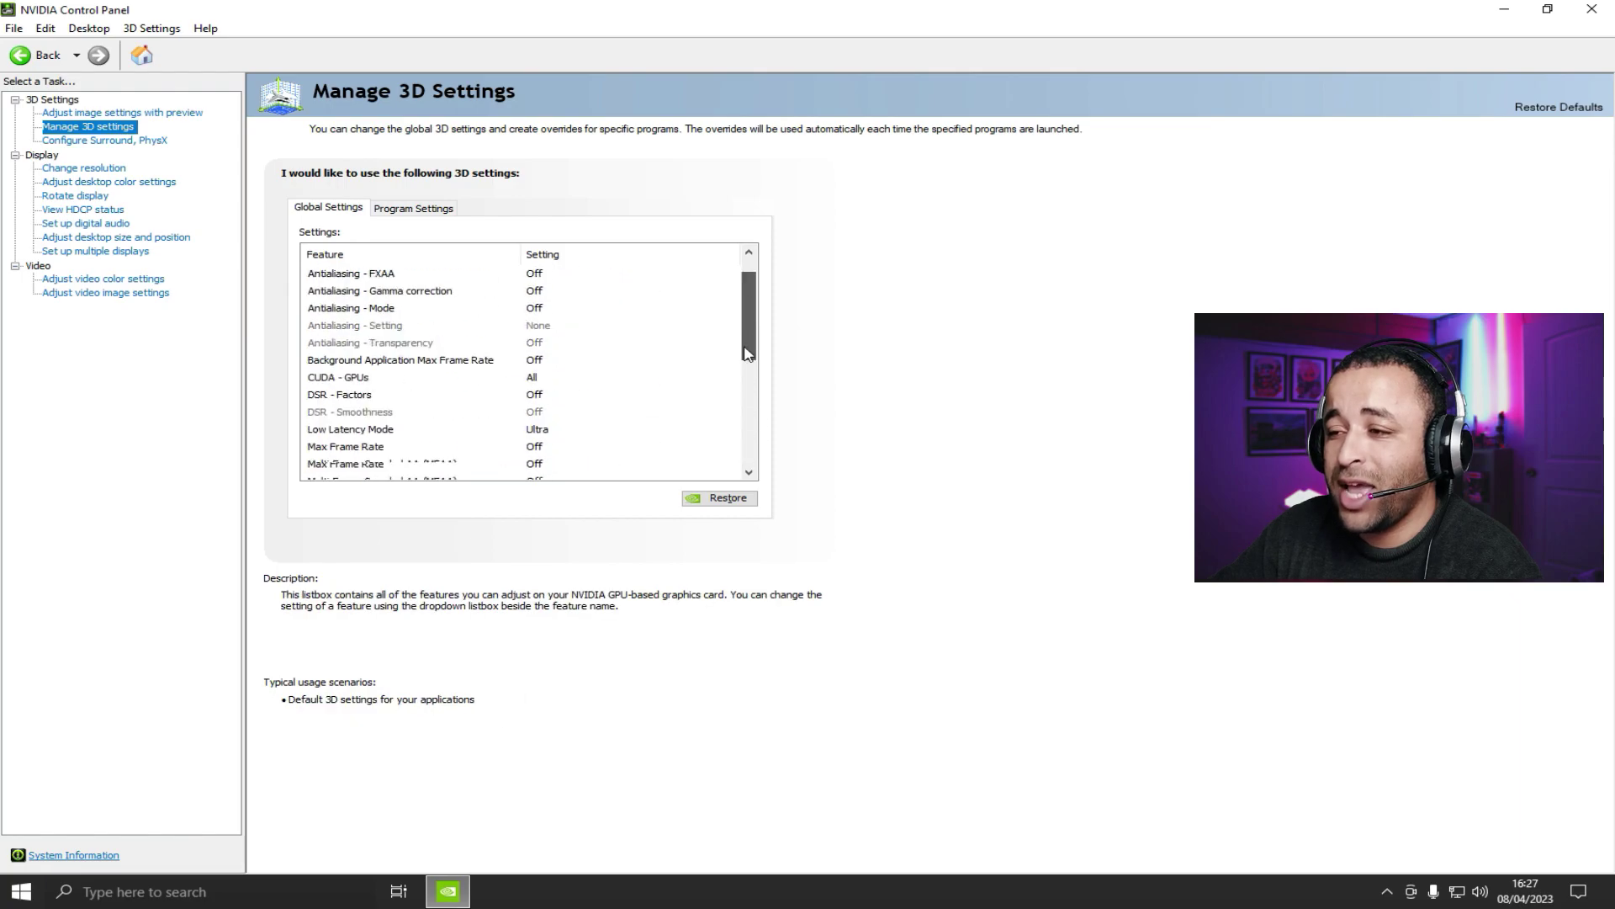
- Add Fortnite to the per-program 3D settings from the list of recently used programs
left_click(411, 210)
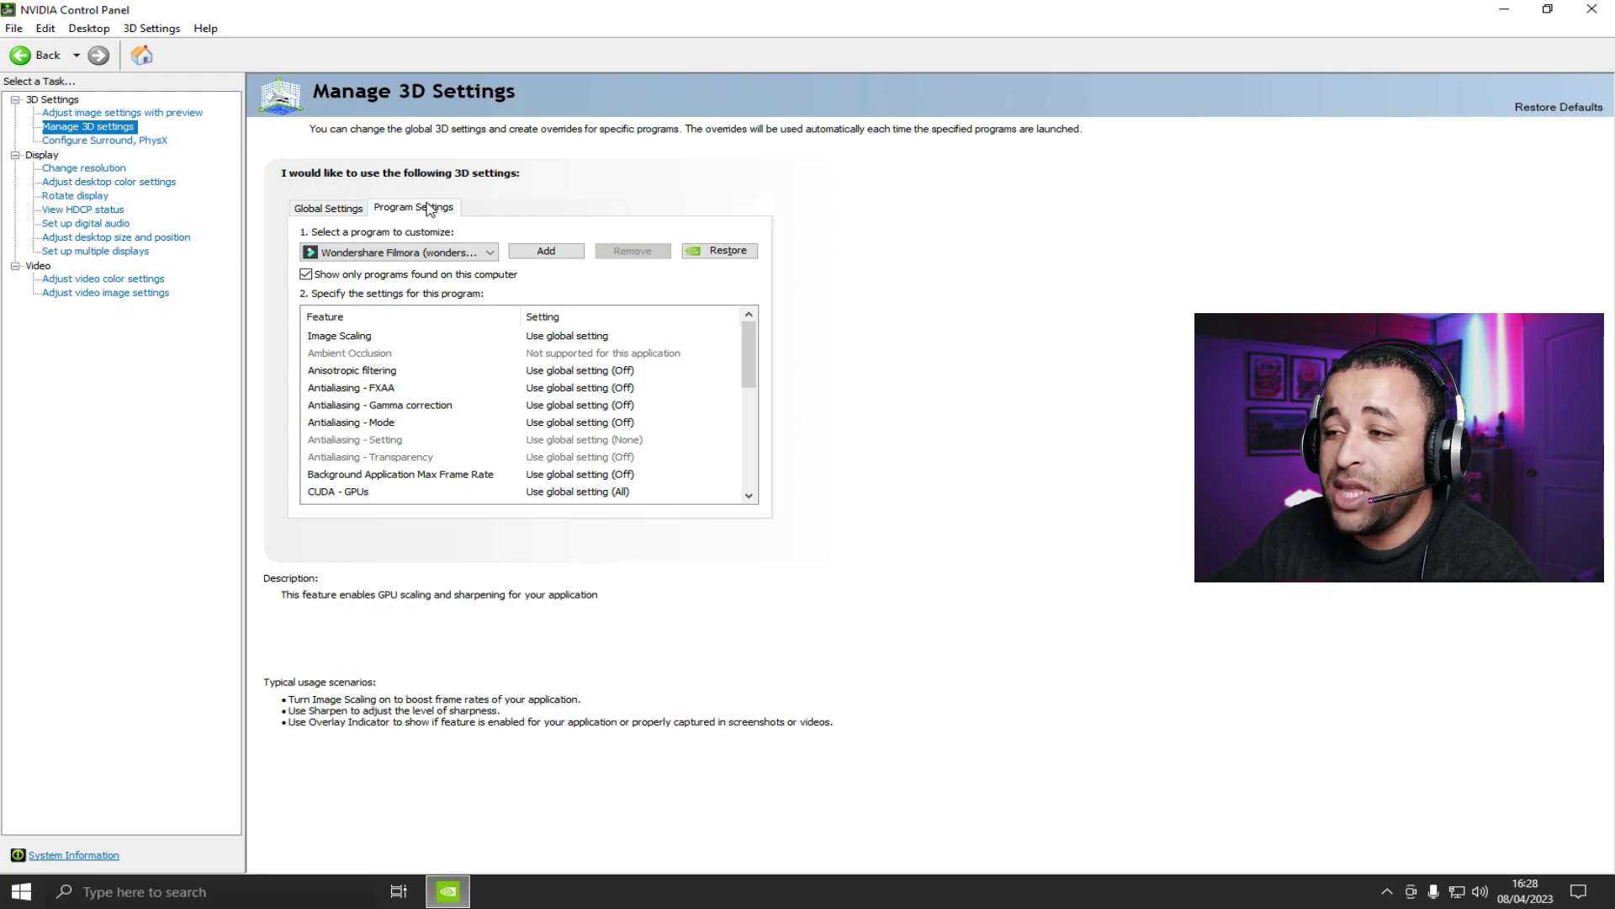
left_click(546, 250)
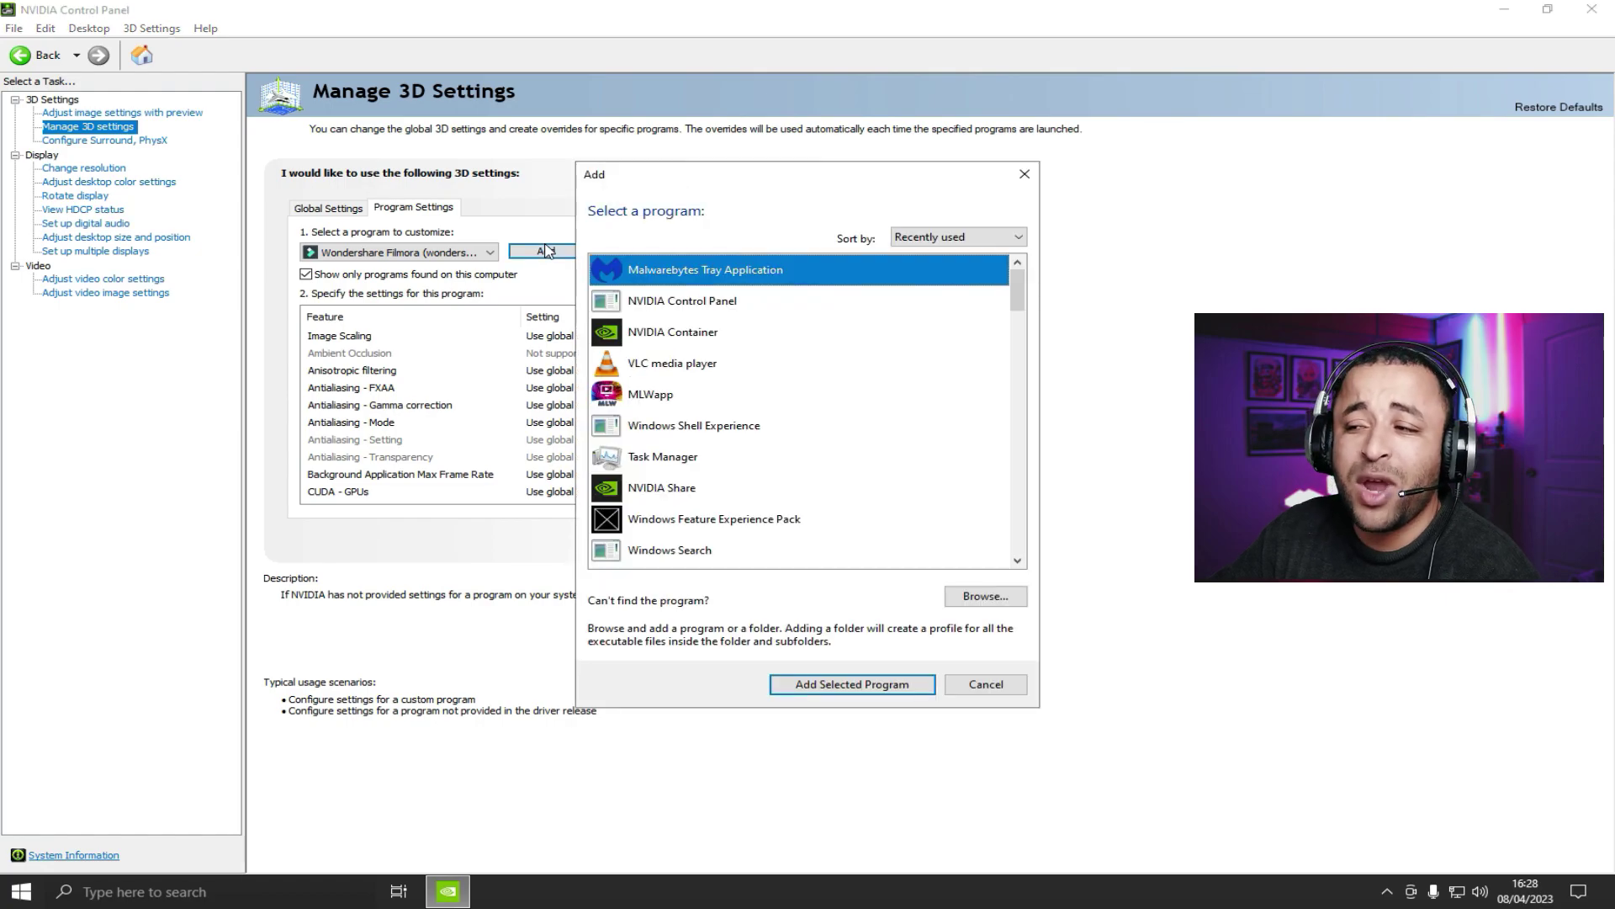
scroll(770, 434, "down", 5)
scroll(753, 454, "down", 10)
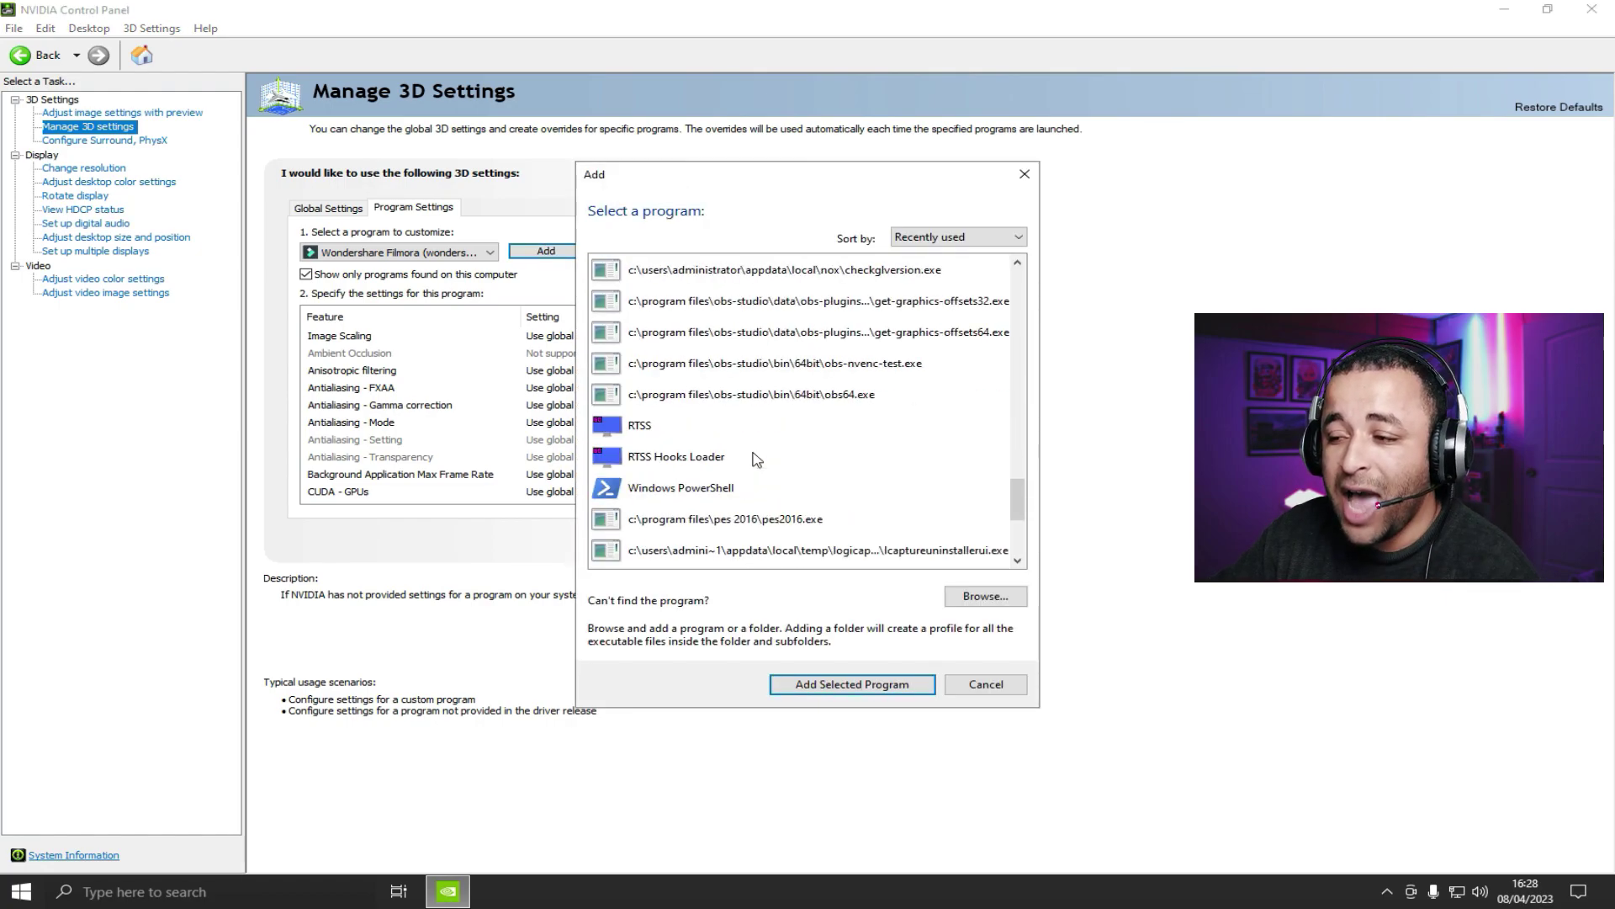
scroll(757, 458, "up", 5)
left_click(696, 461)
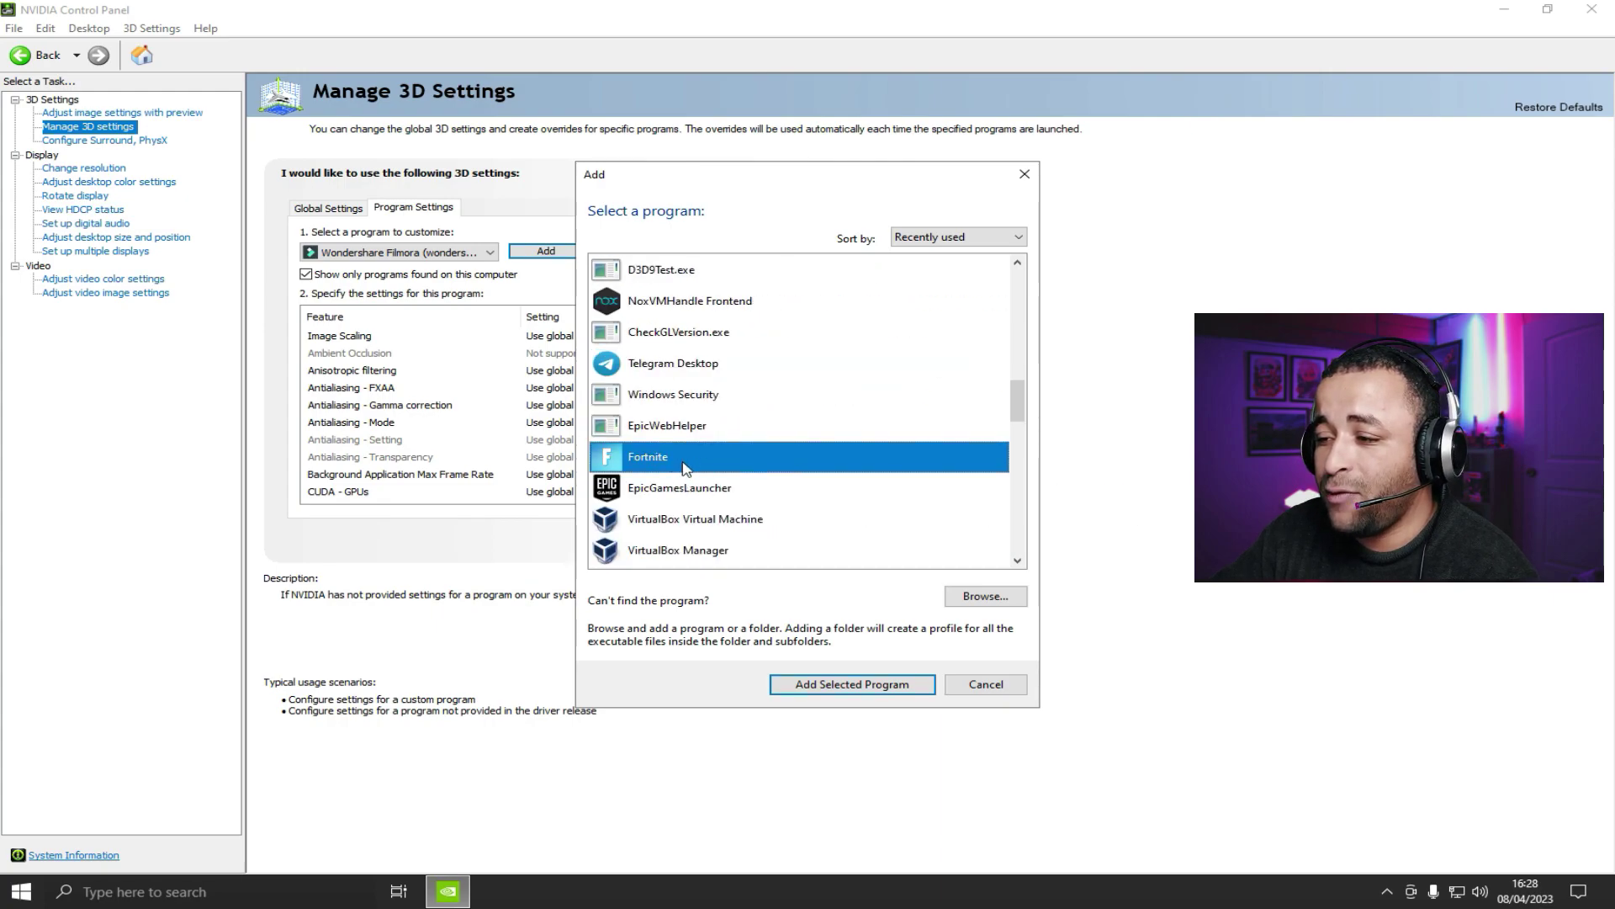
left_click(852, 684)
- Set Antialiasing - Mode to Override any application setting for Fortnite
left_click_drag(747, 353, 755, 317)
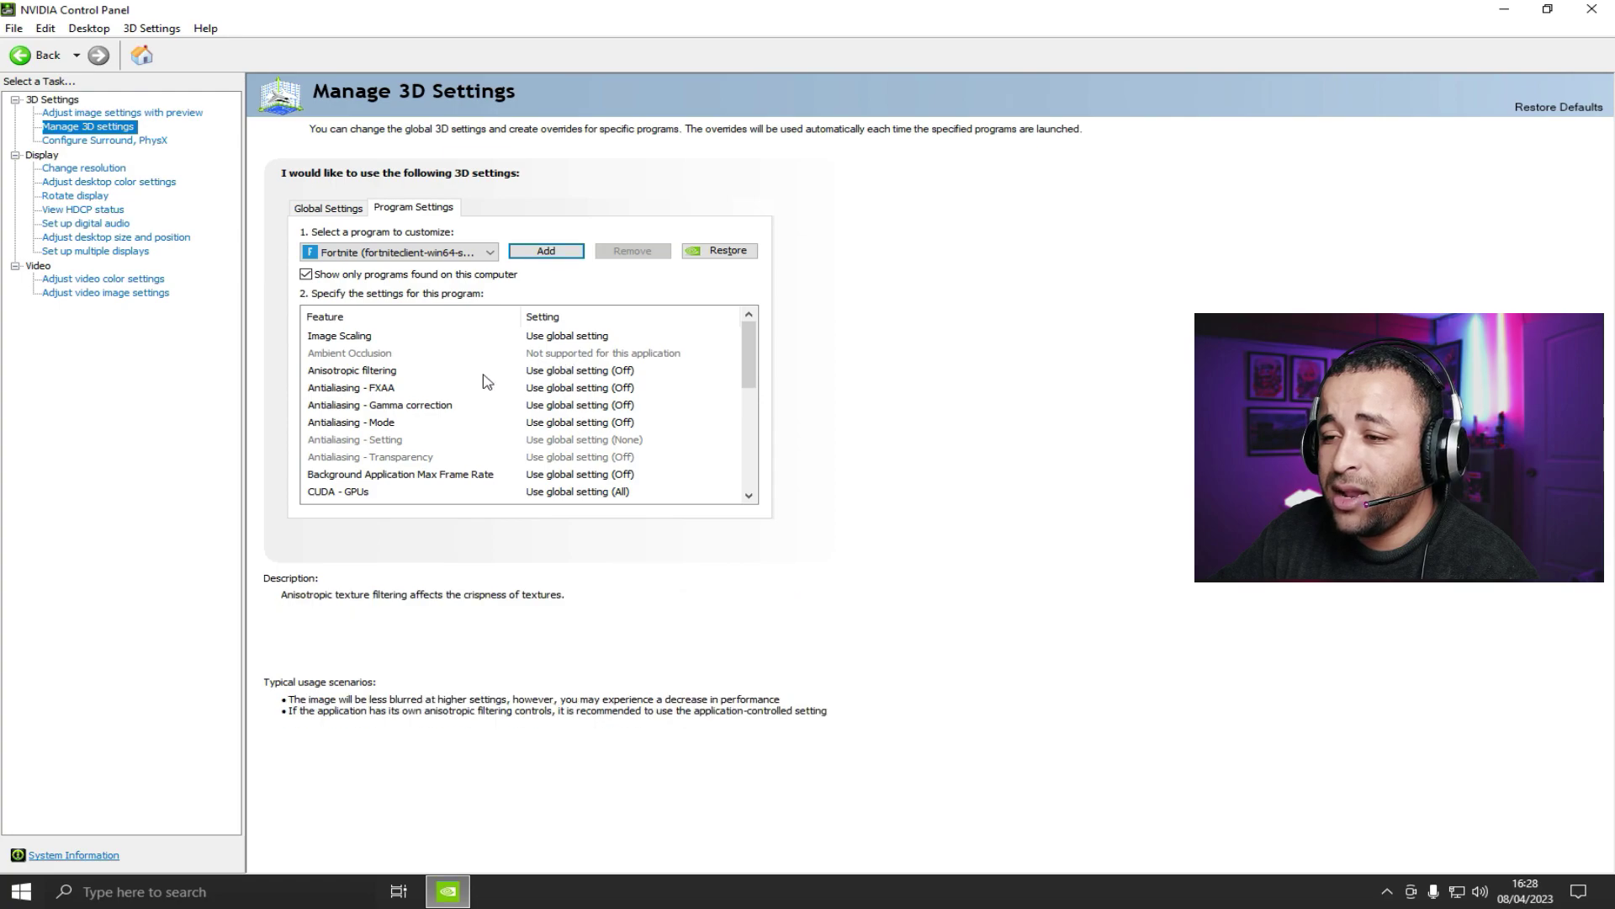
left_click(581, 422)
left_click(580, 421)
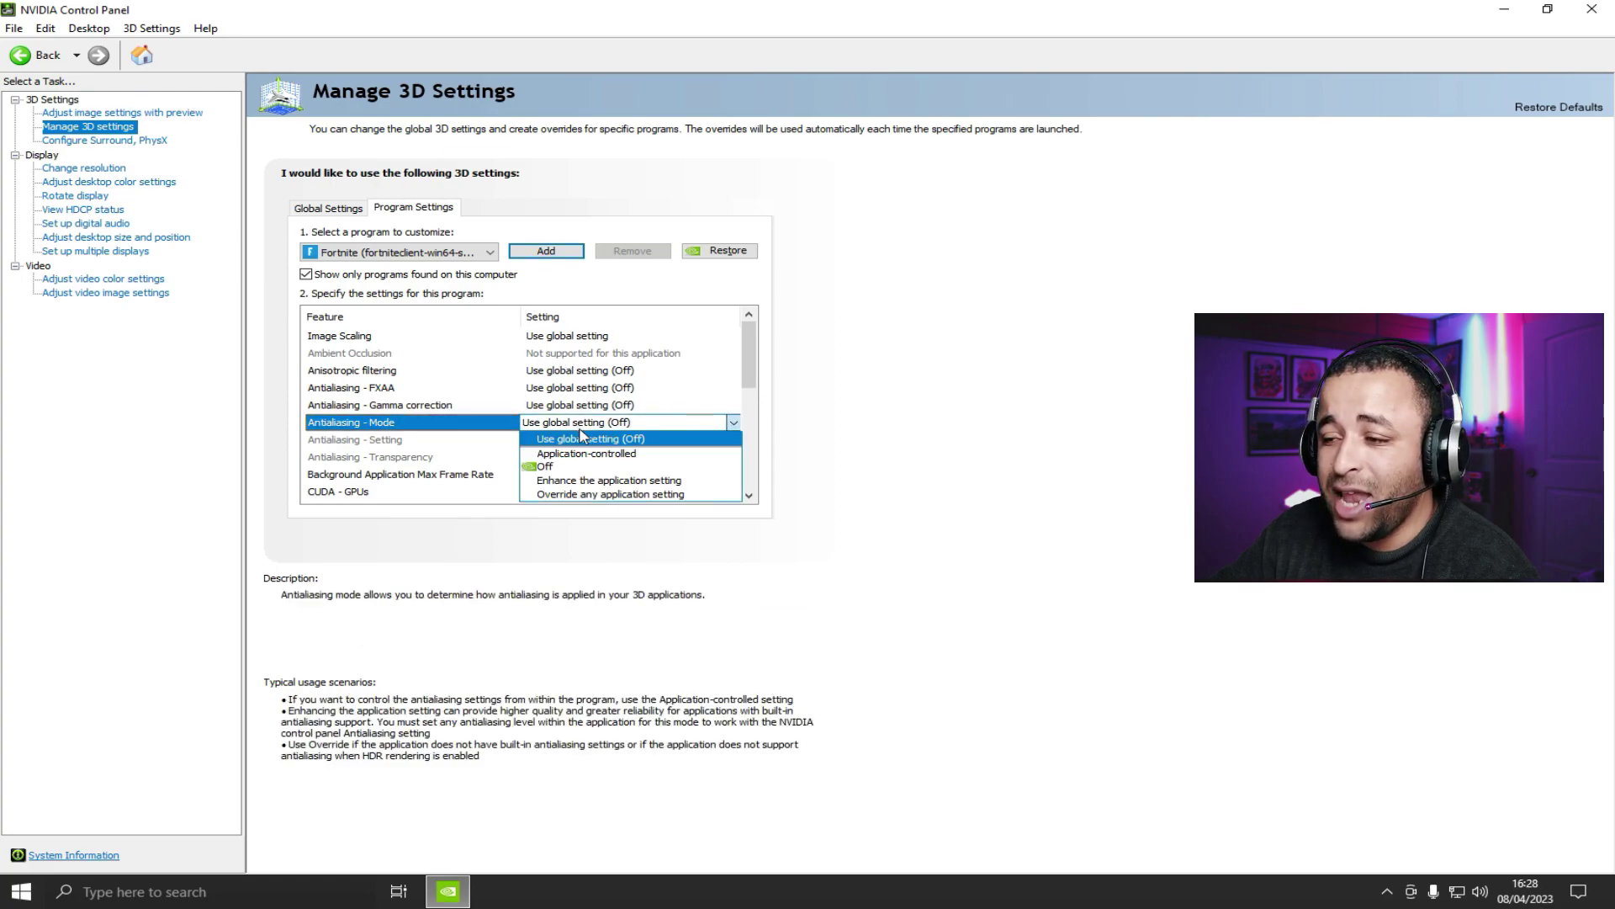
left_click(637, 497)
- Change the Antialiasing - Gamma correction setting for Fortnite
mouse_move(751, 369)
left_mouse_down()
mouse_move(753, 405)
mouse_move(752, 349)
left_mouse_up()
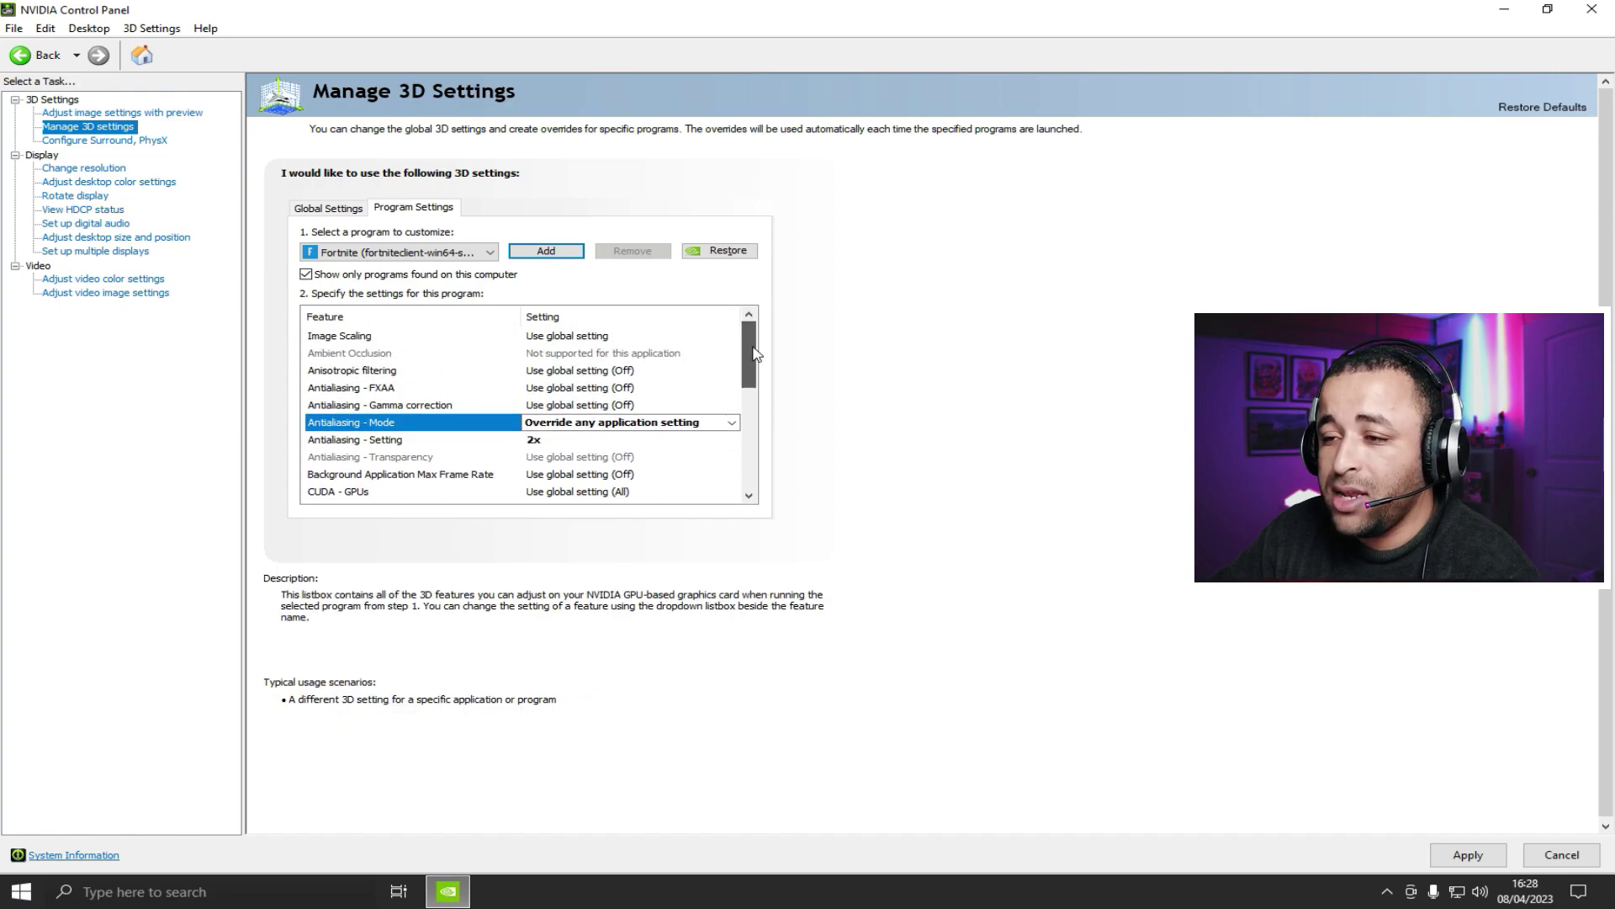
left_click(423, 410)
left_click(581, 407)
left_click(547, 452)
- Set Texture filtering - Quality to High quality for Fortnite
left_click_drag(756, 370, 751, 457)
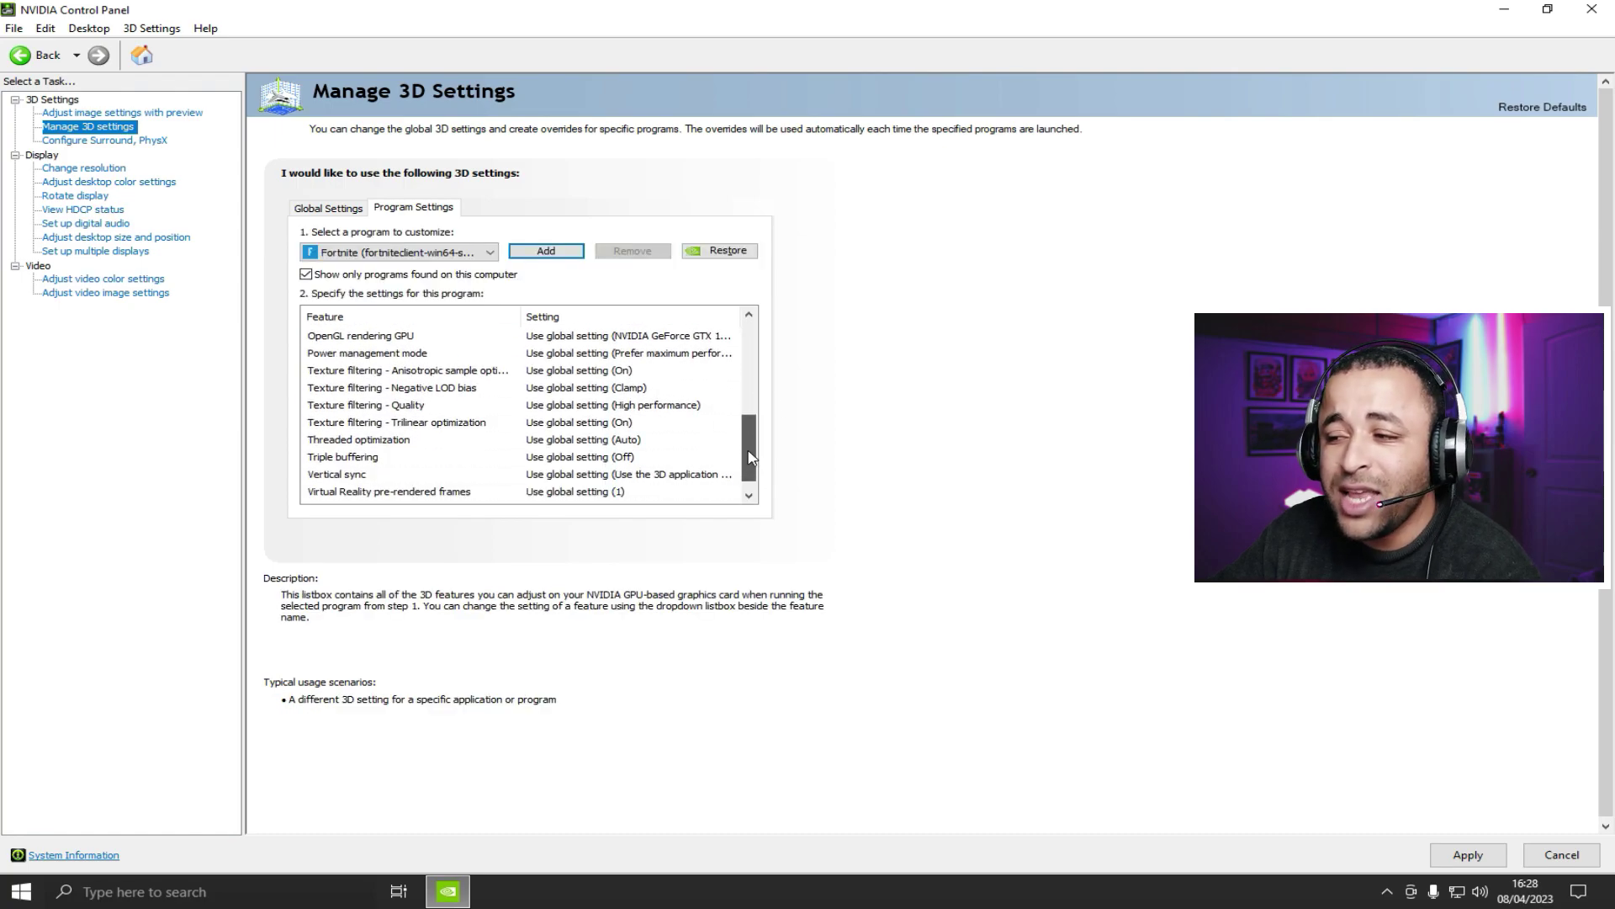
left_click(587, 406)
left_click(587, 406)
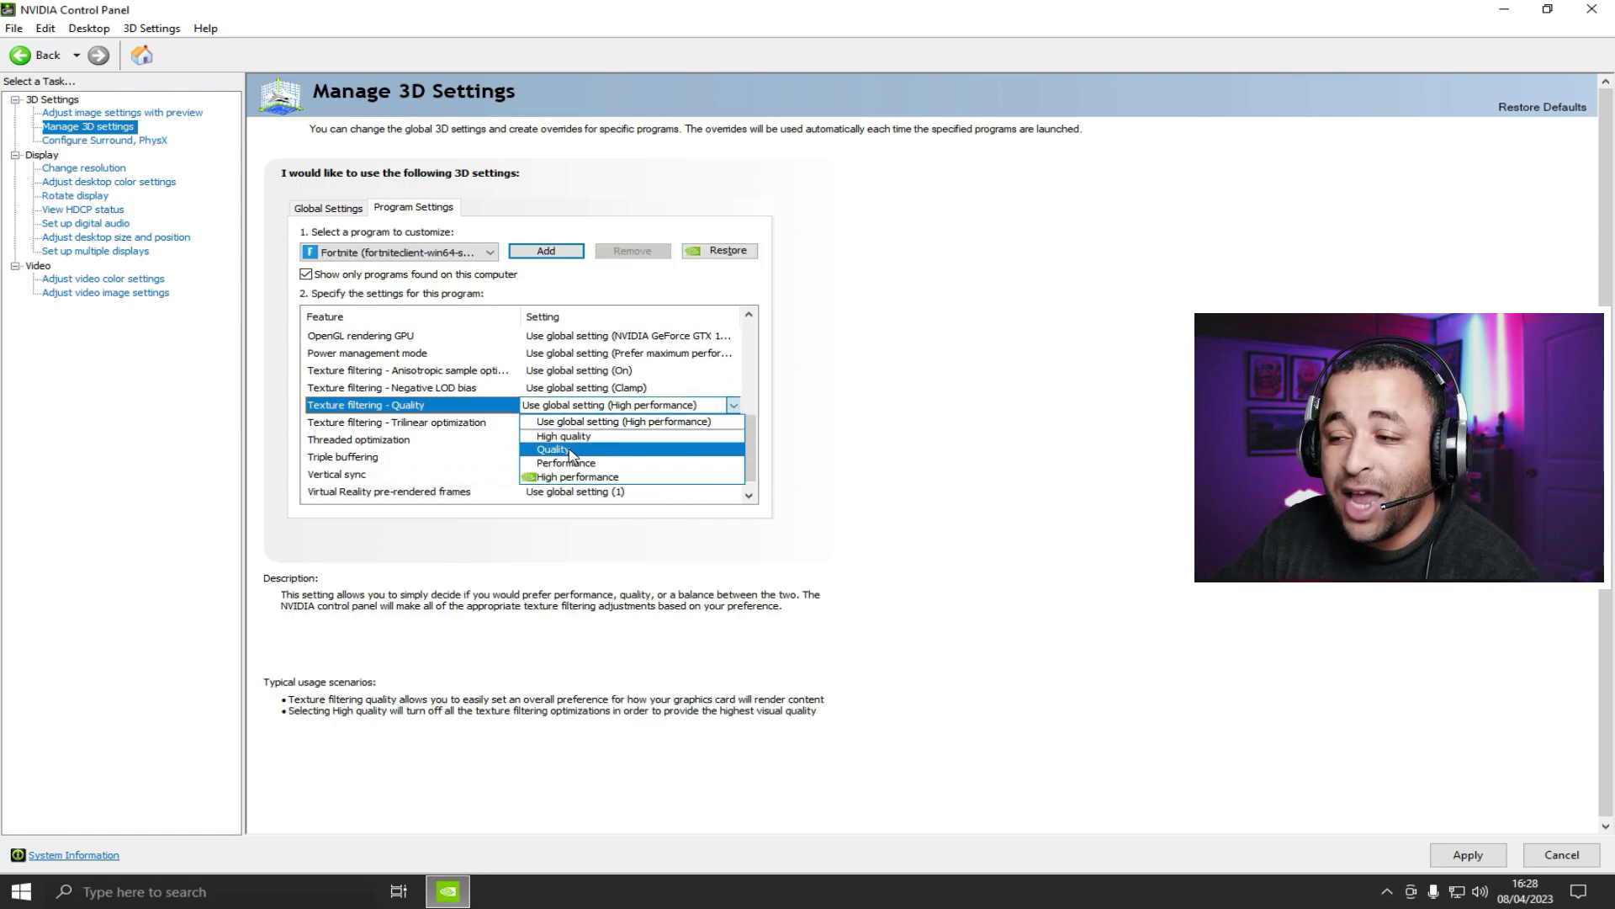
left_click(564, 436)
- Look over Fortnite's remaining 3D settings and return to the start of the global settings list
left_click_drag(761, 404, 799, 474)
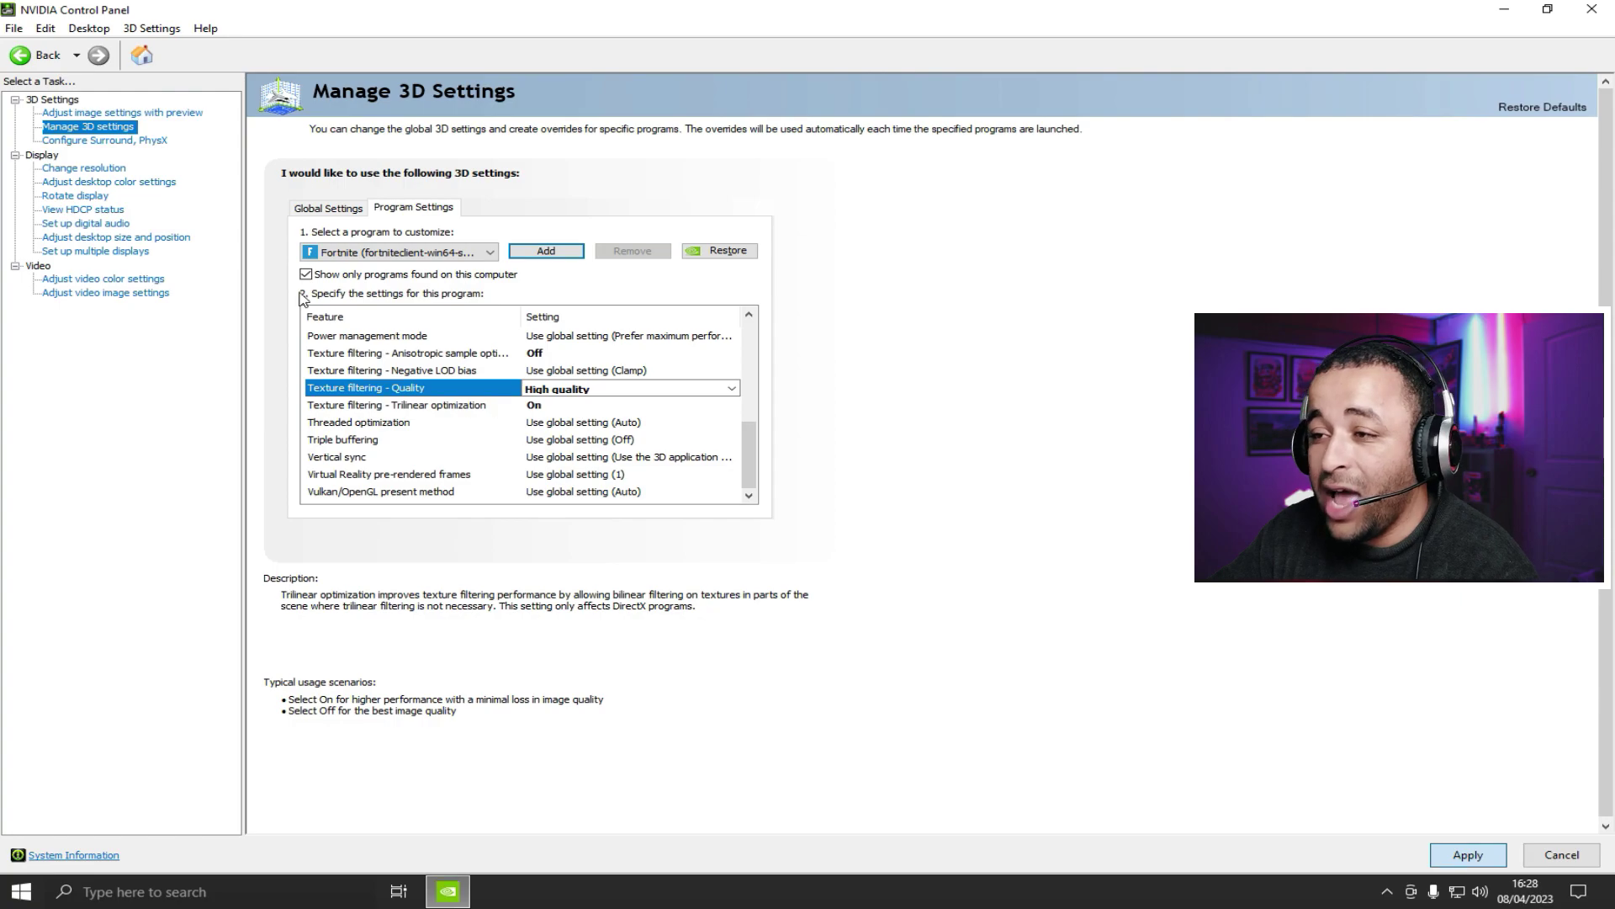
left_click(348, 210)
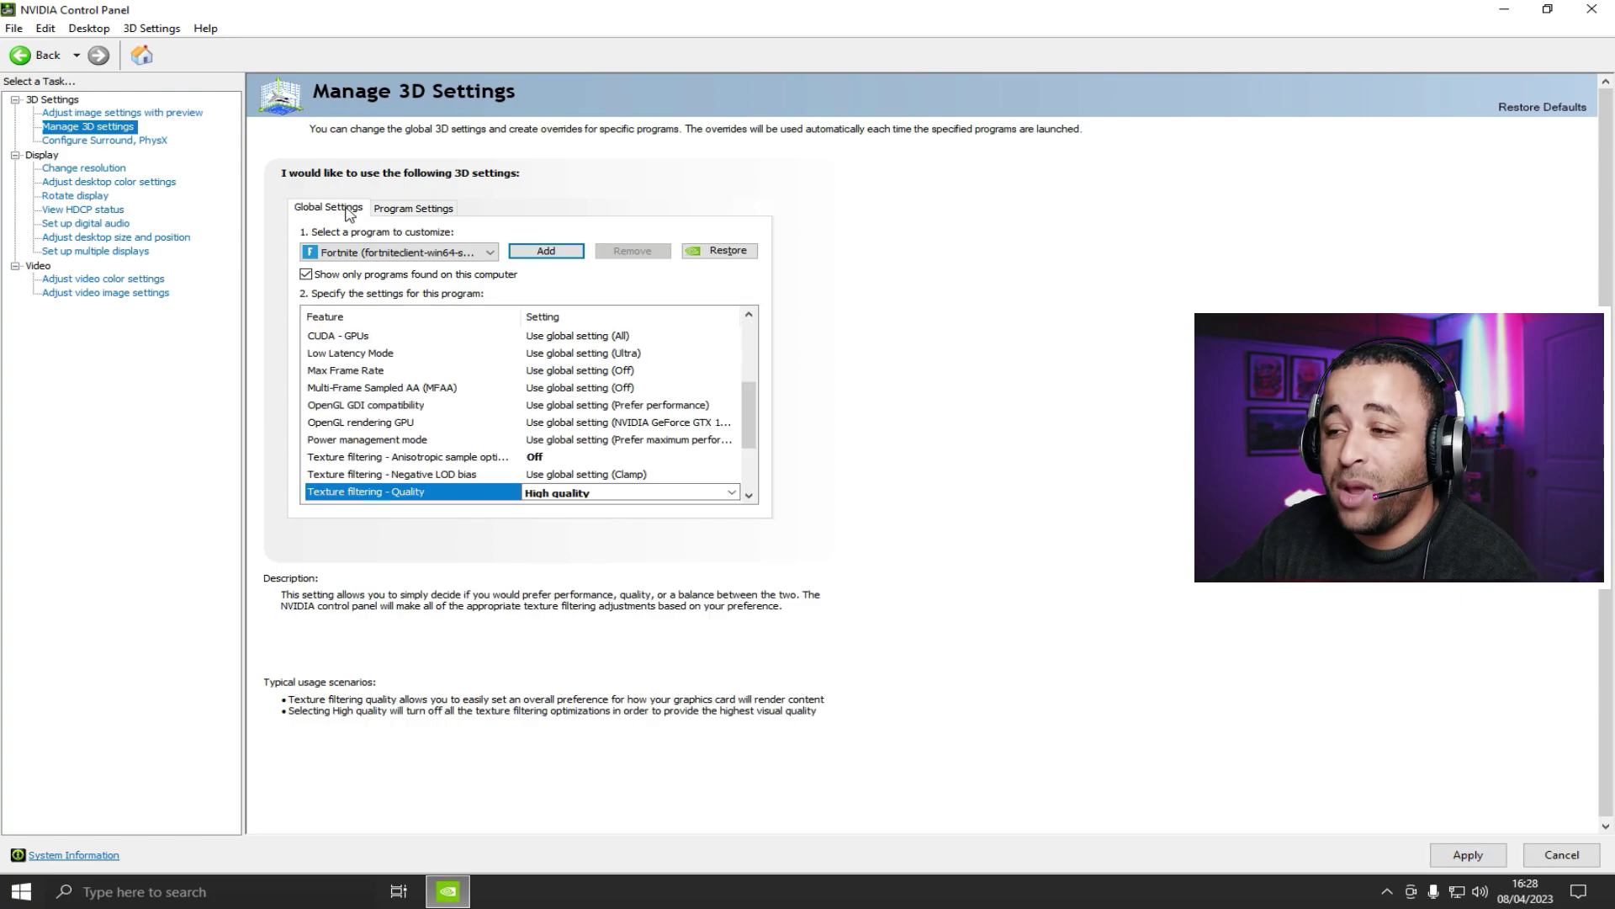
left_click_drag(744, 386, 766, 301)
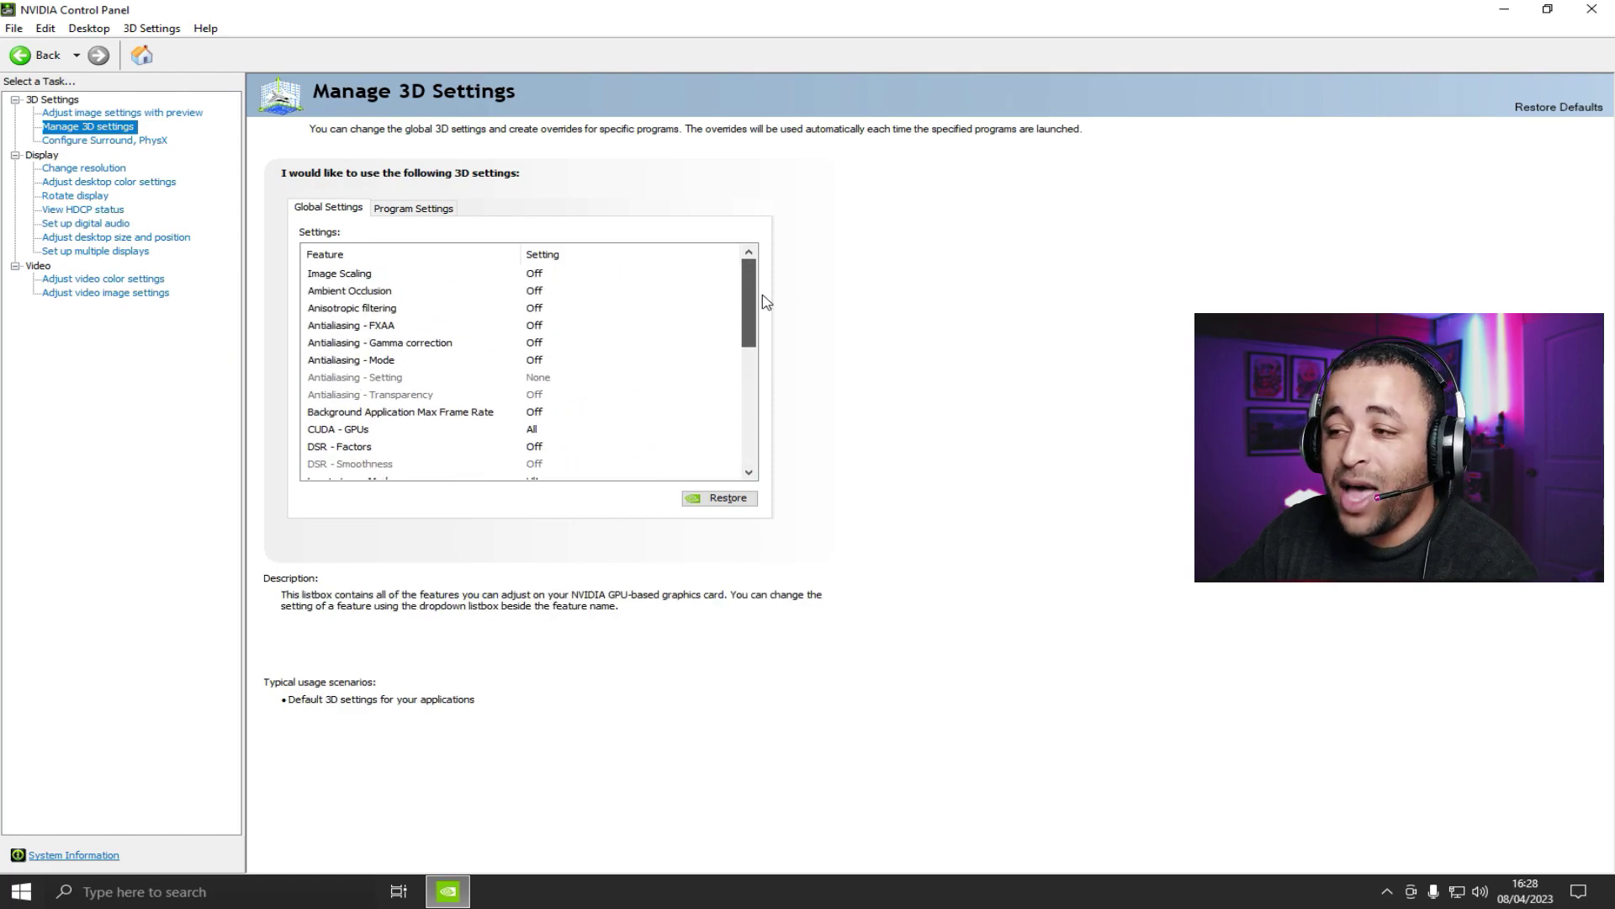
- Set the PhysX processor to NVIDIA GeForce GTX 1050 Ti and apply the change
left_click(102, 145)
mouse_move(612, 231)
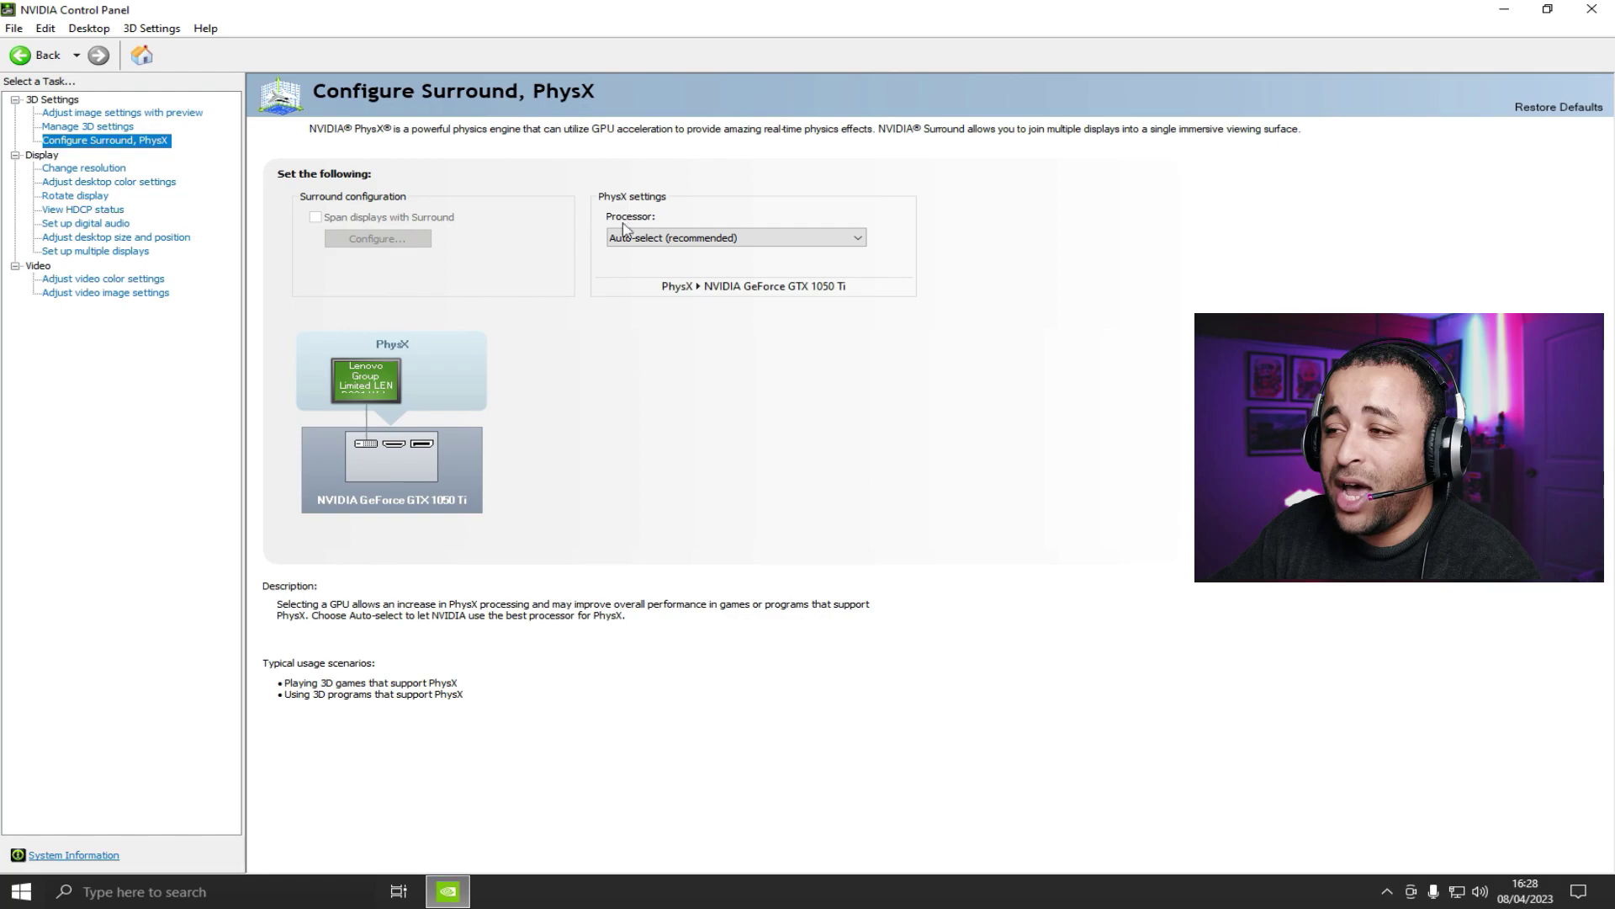
left_click(661, 238)
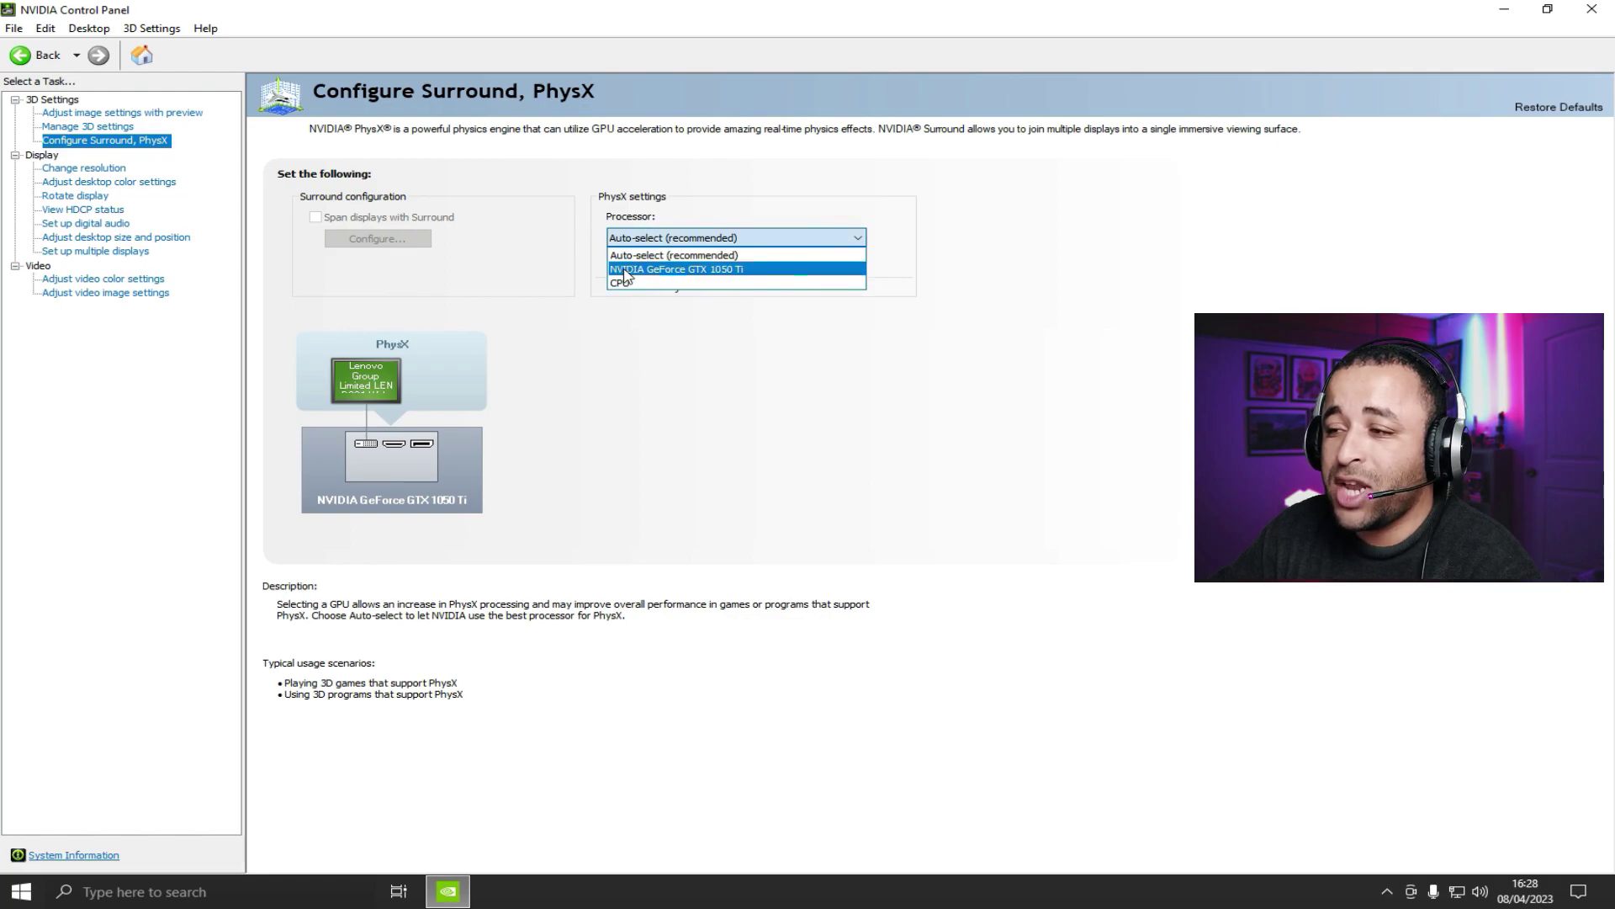
left_click(648, 269)
left_click(1464, 851)
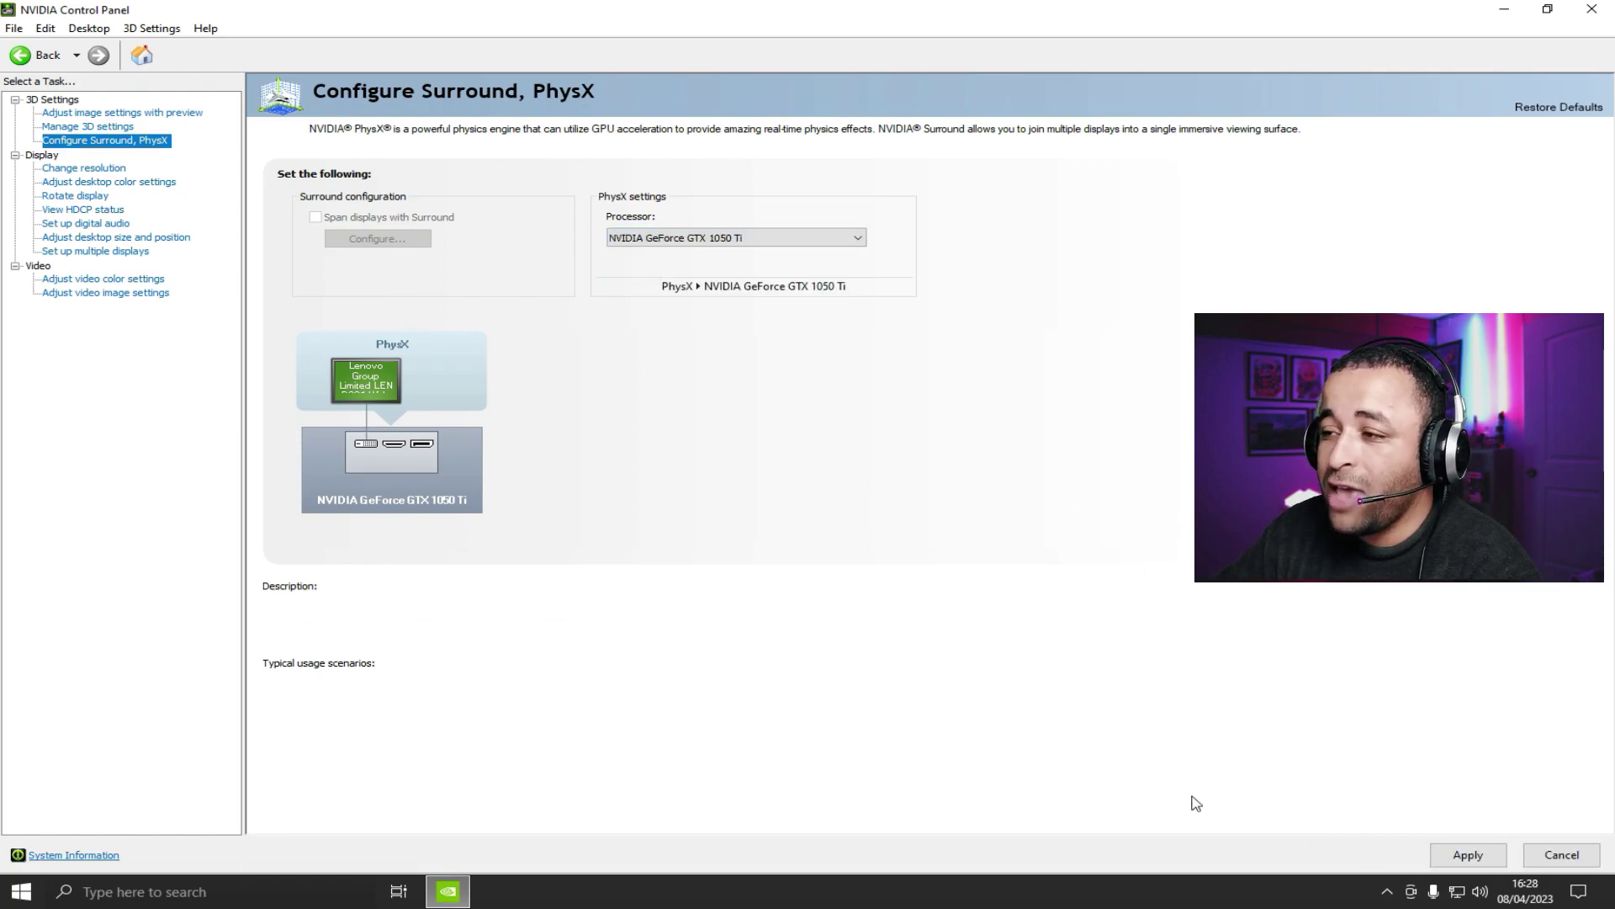
- Open the display resolution settings and choose the 60Hz refresh rate for the 1680 × 1050 (native) resolution
left_click(33, 158)
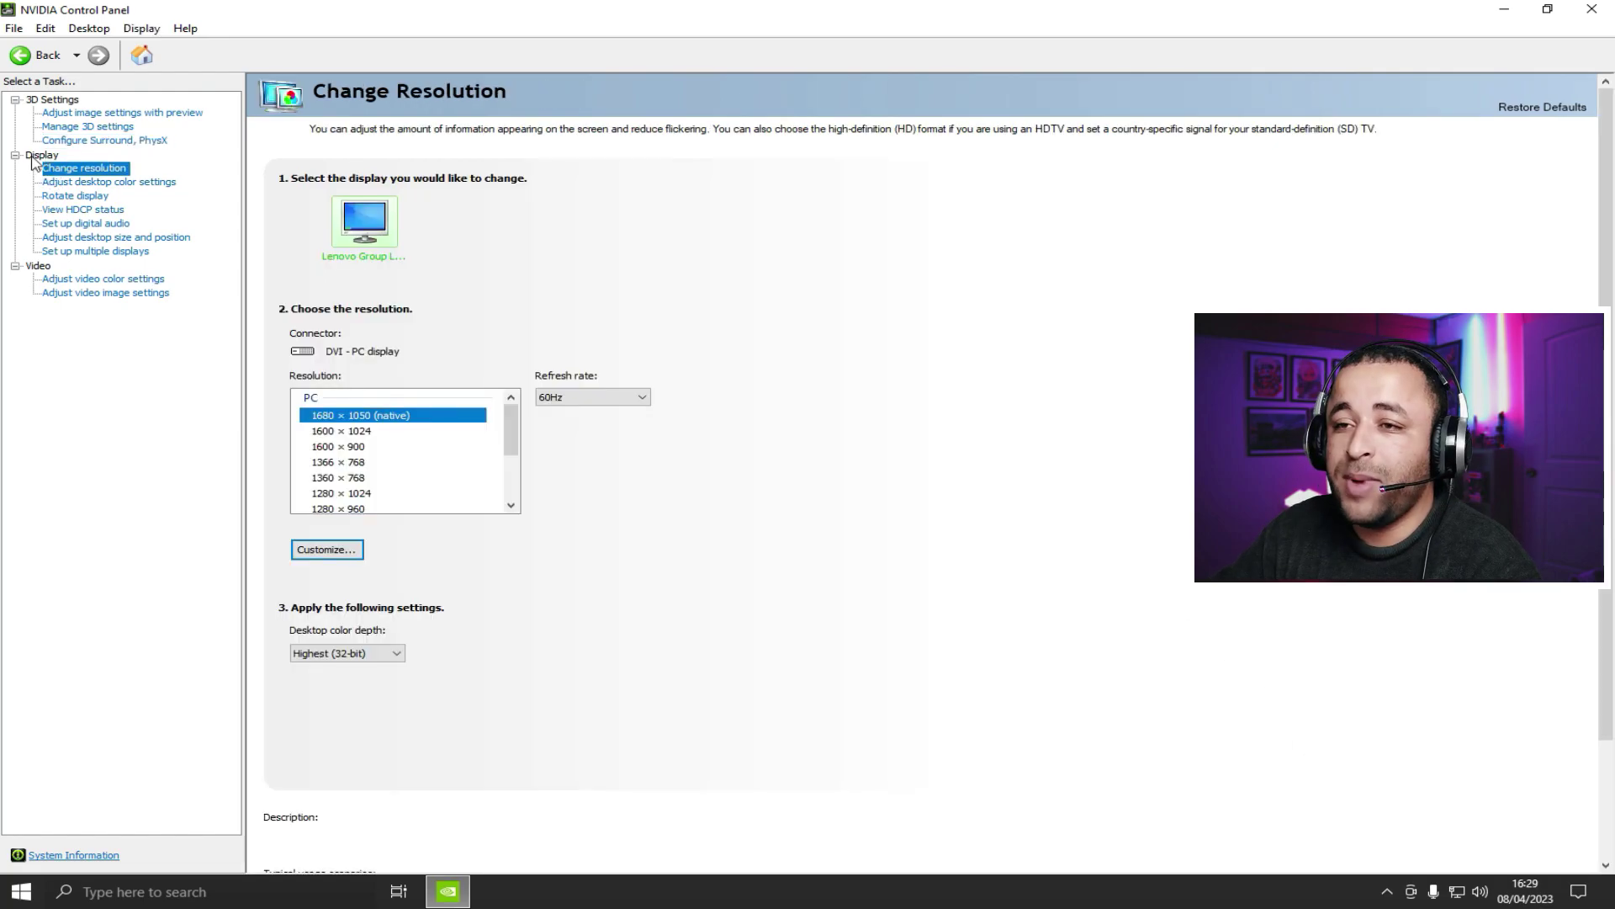
left_click(572, 401)
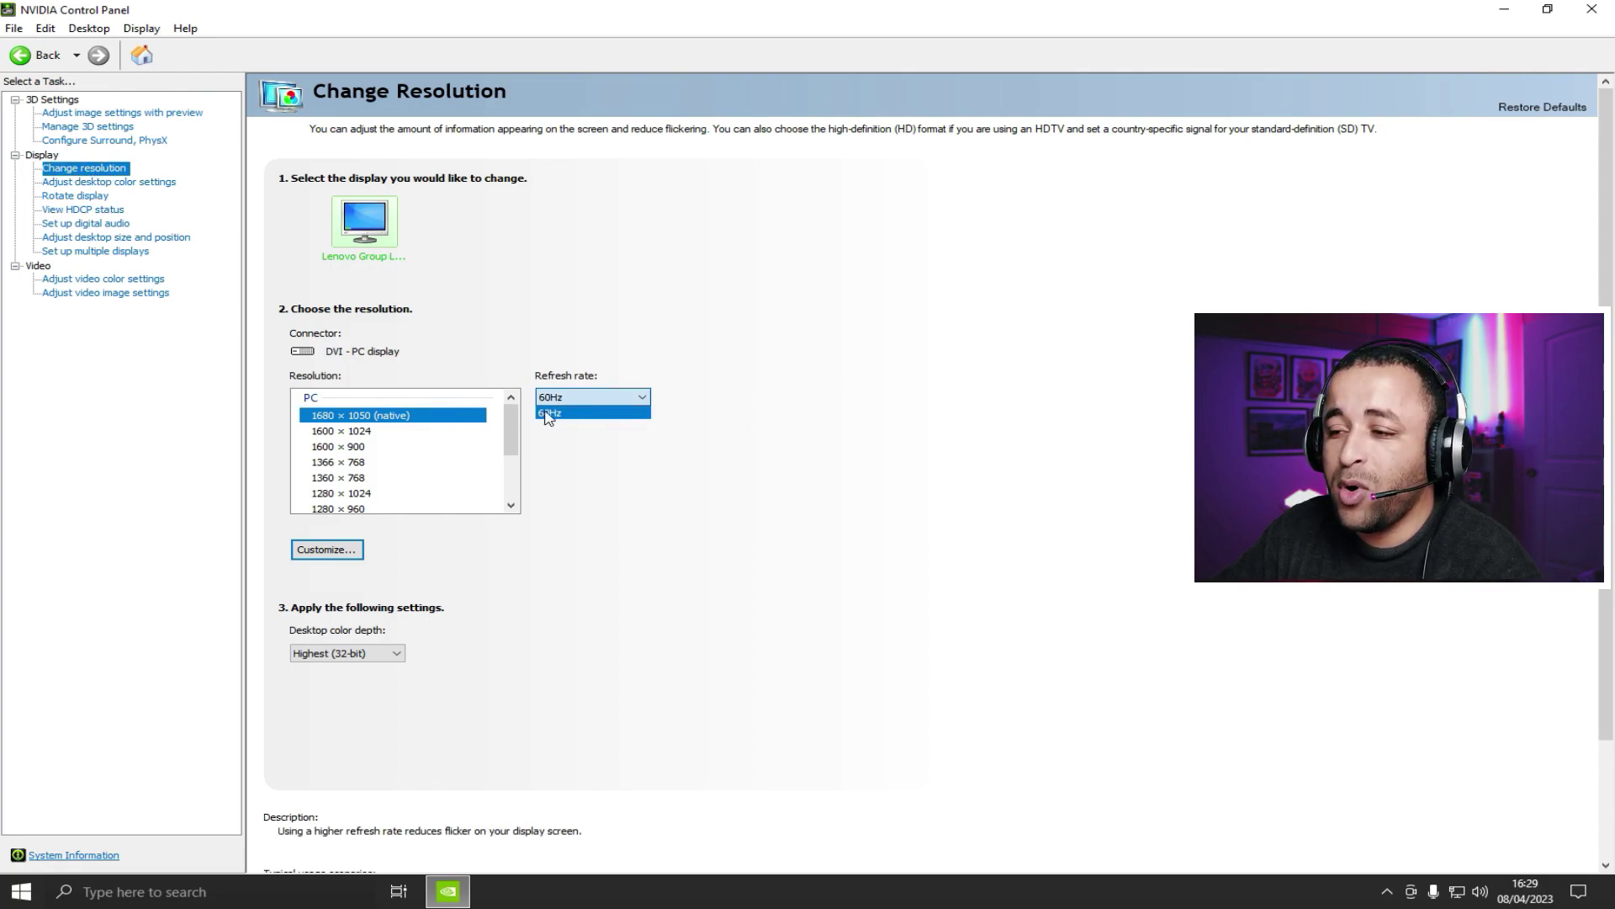
left_click(562, 410)
left_click(559, 399)
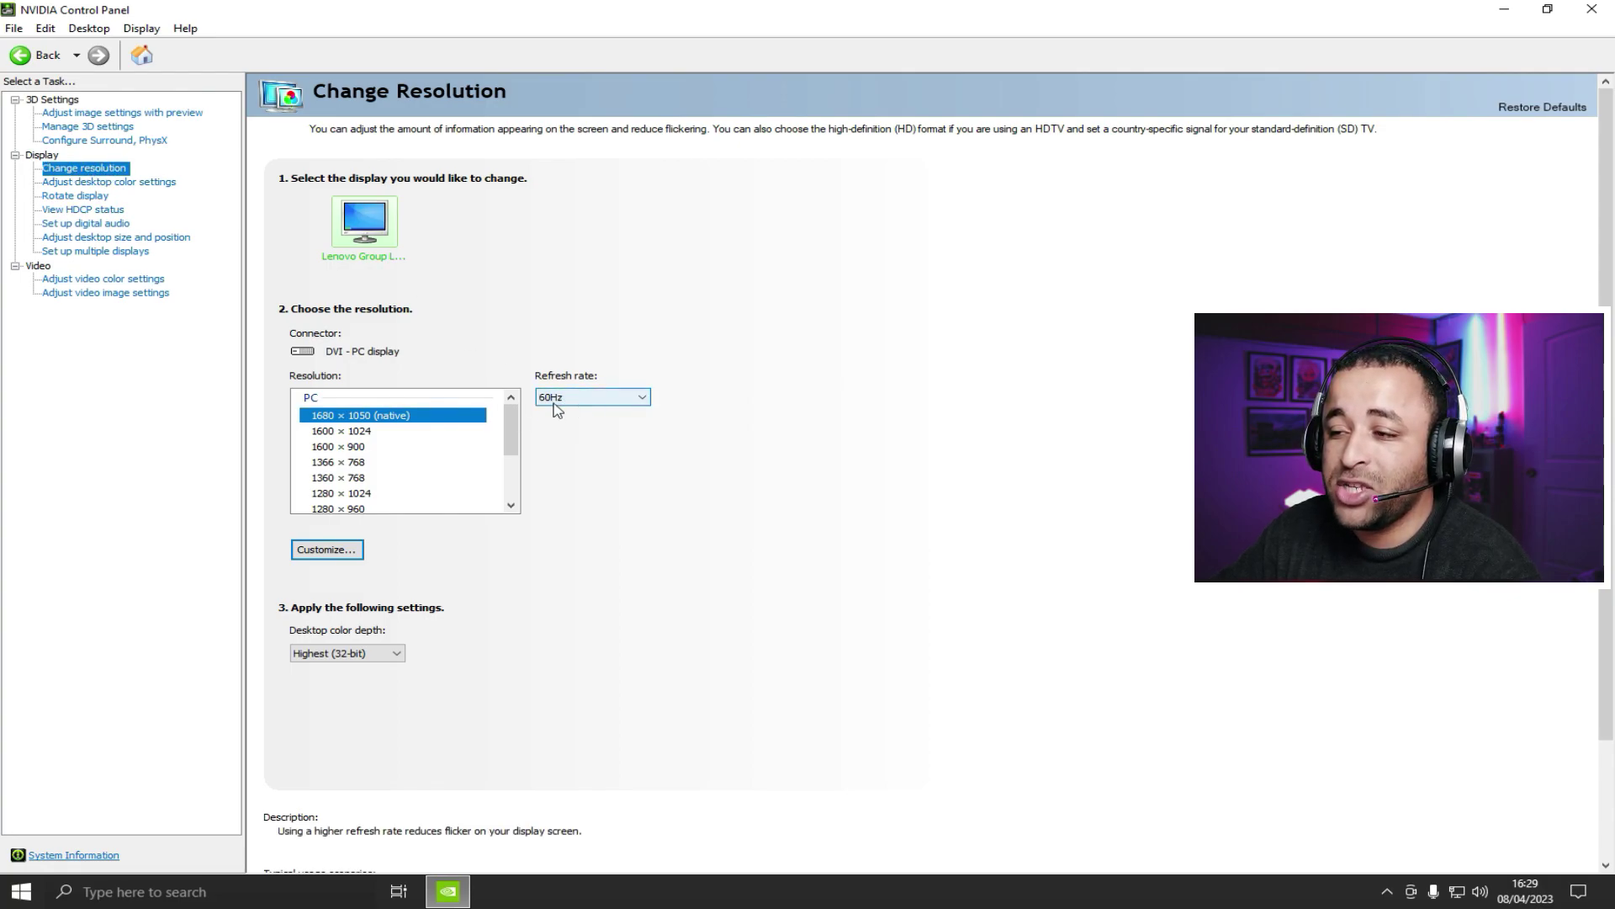
- Choose Highest (32-bit) as the desktop color depth in the resolution settings
left_click(548, 411)
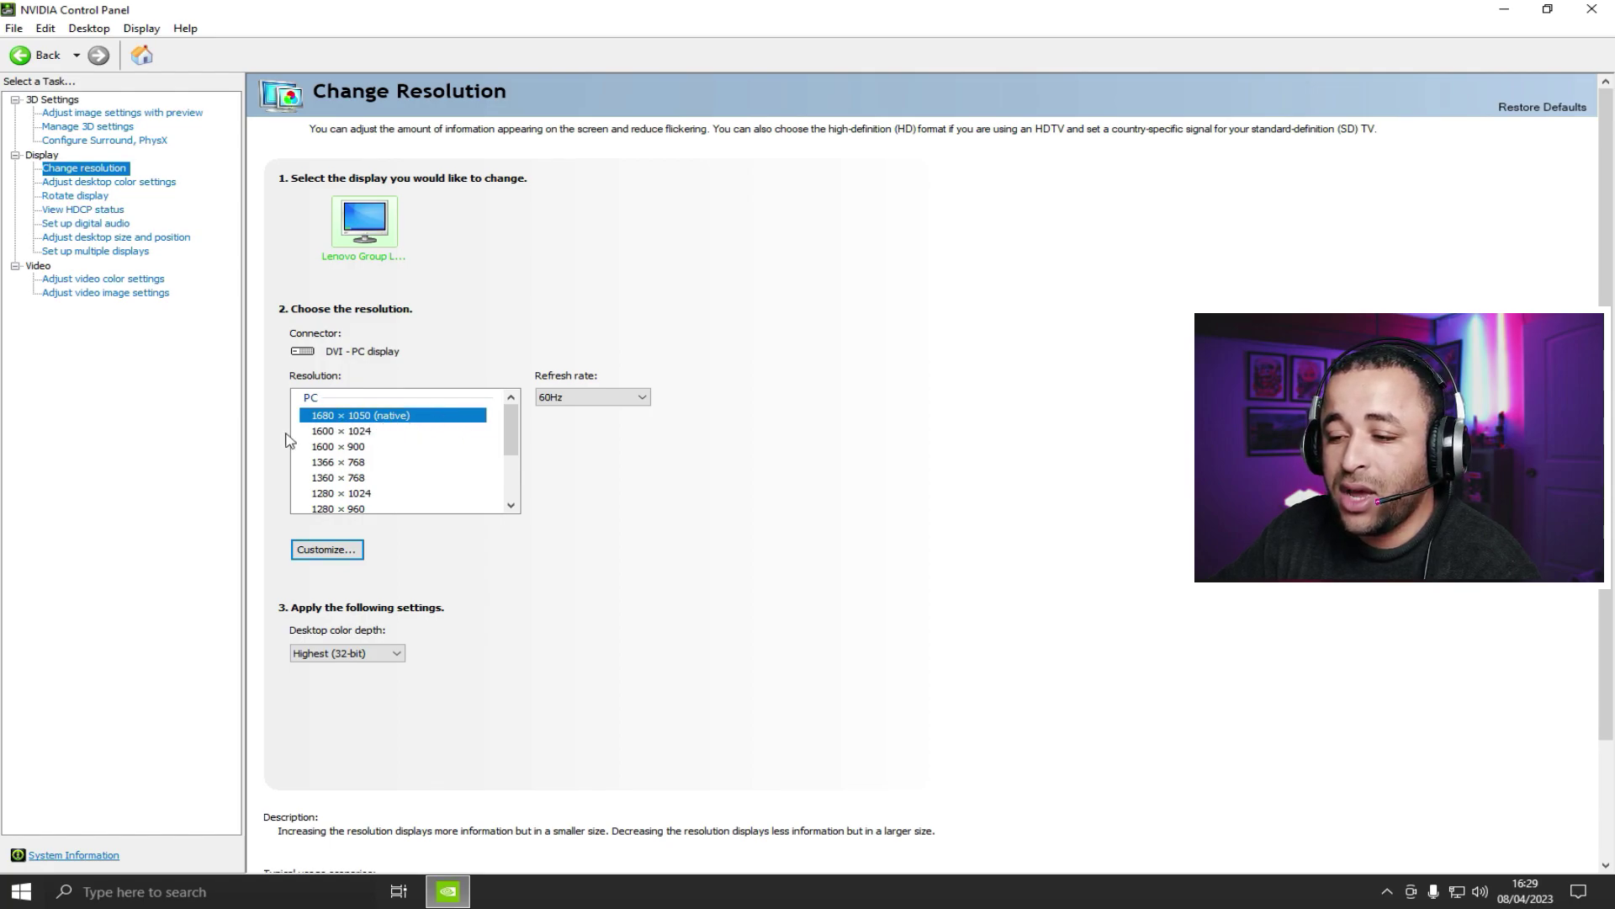
left_click(346, 653)
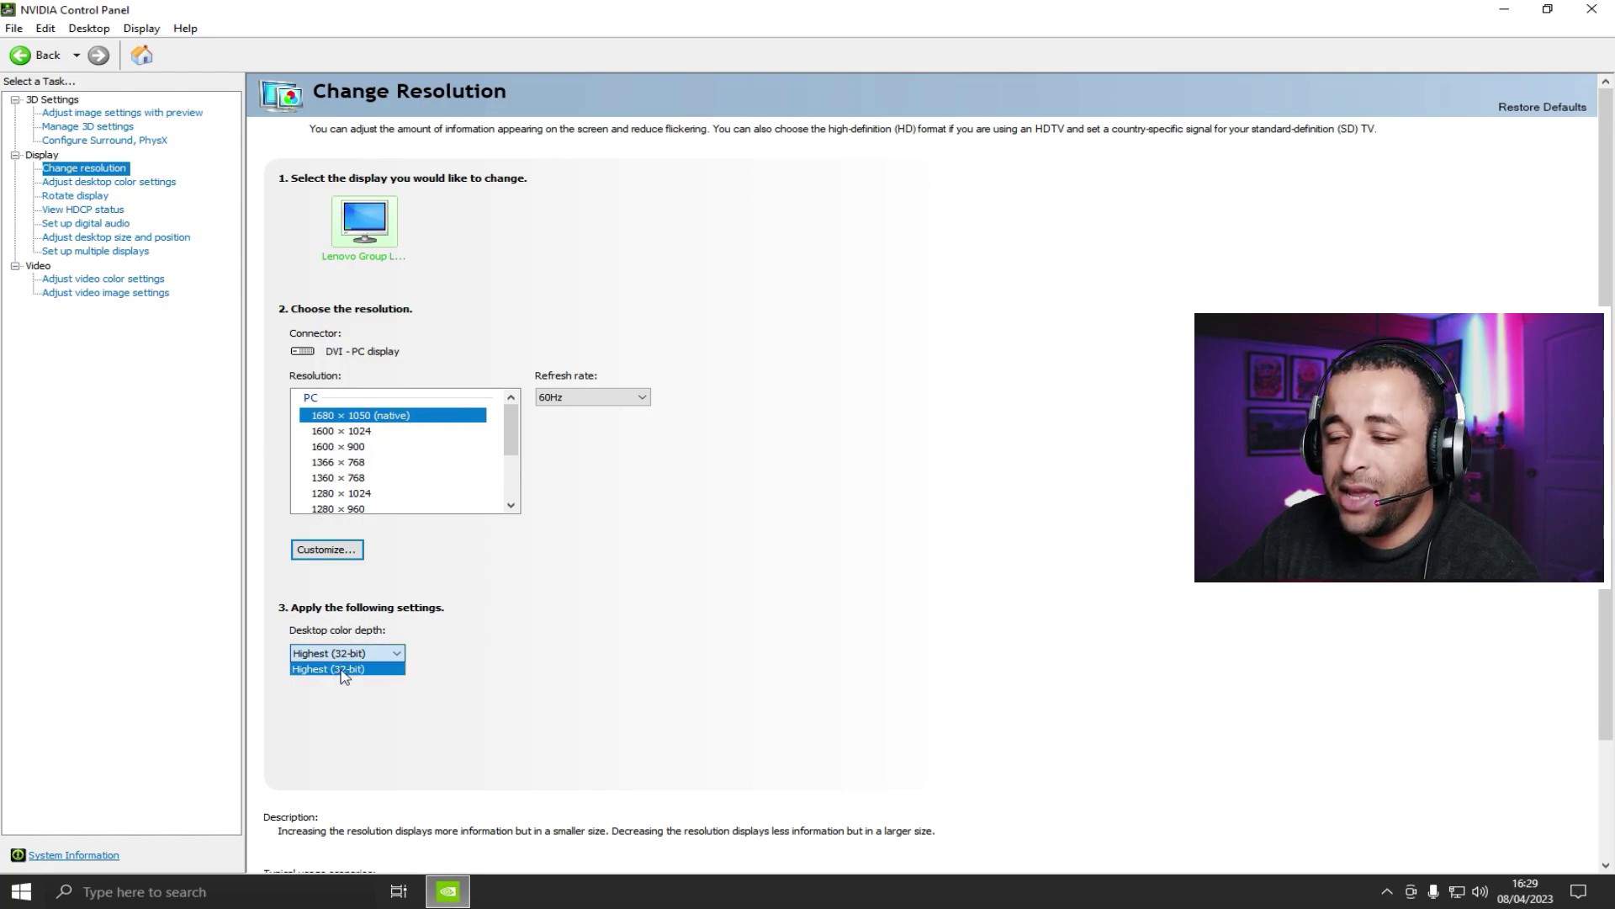
left_click(344, 668)
- Open the desktop color settings and set Digital vibrance to 76%
left_click(128, 188)
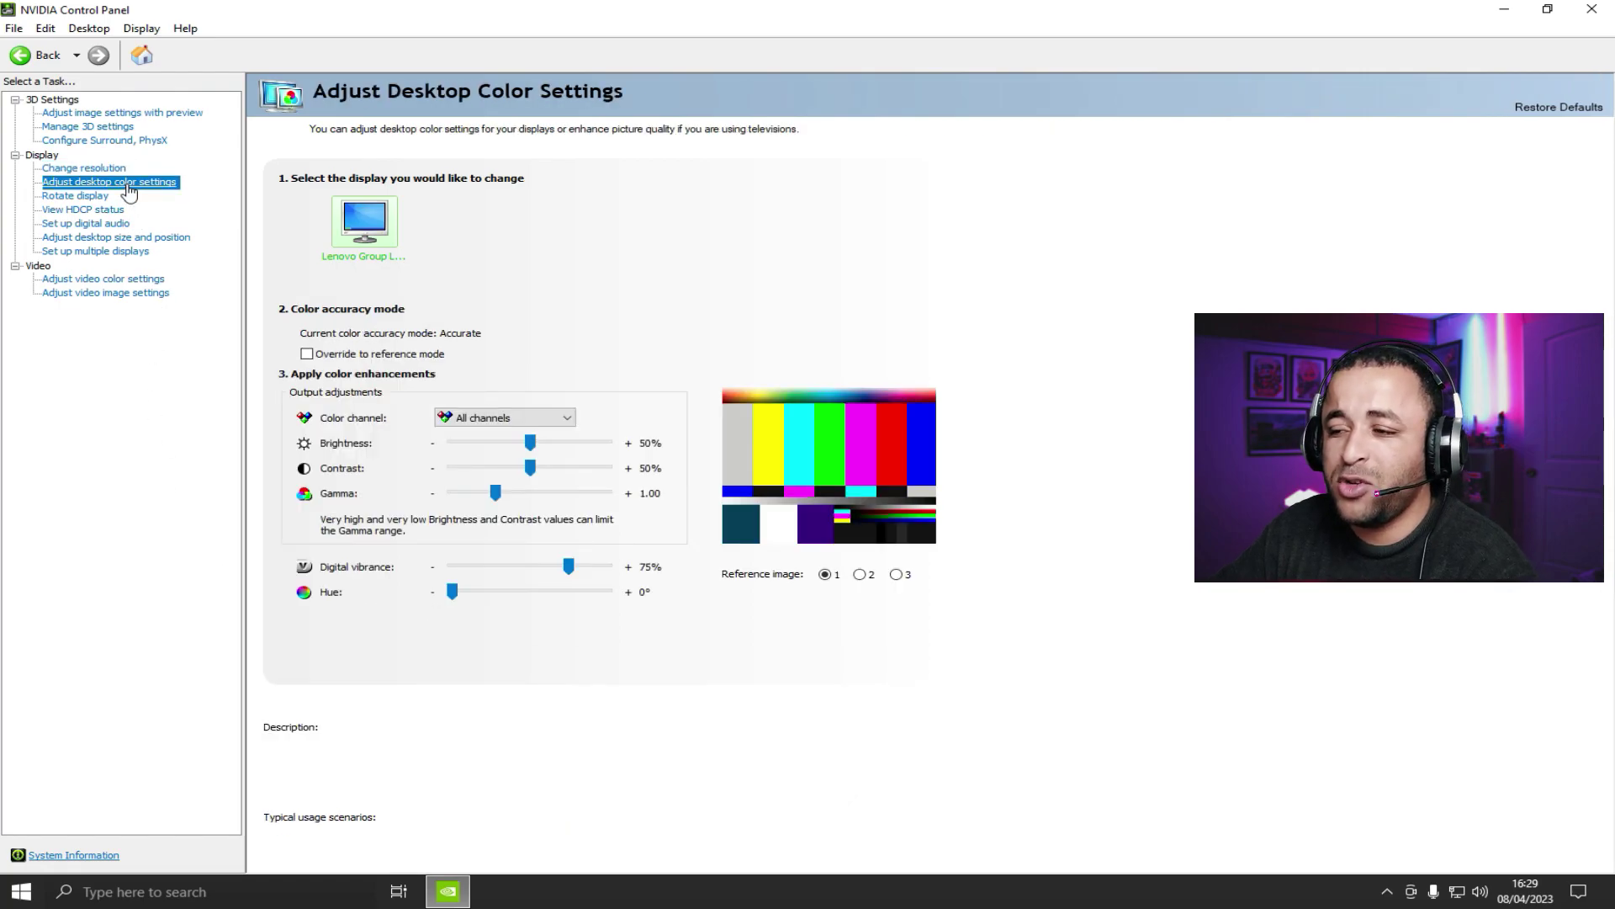
left_click(94, 197)
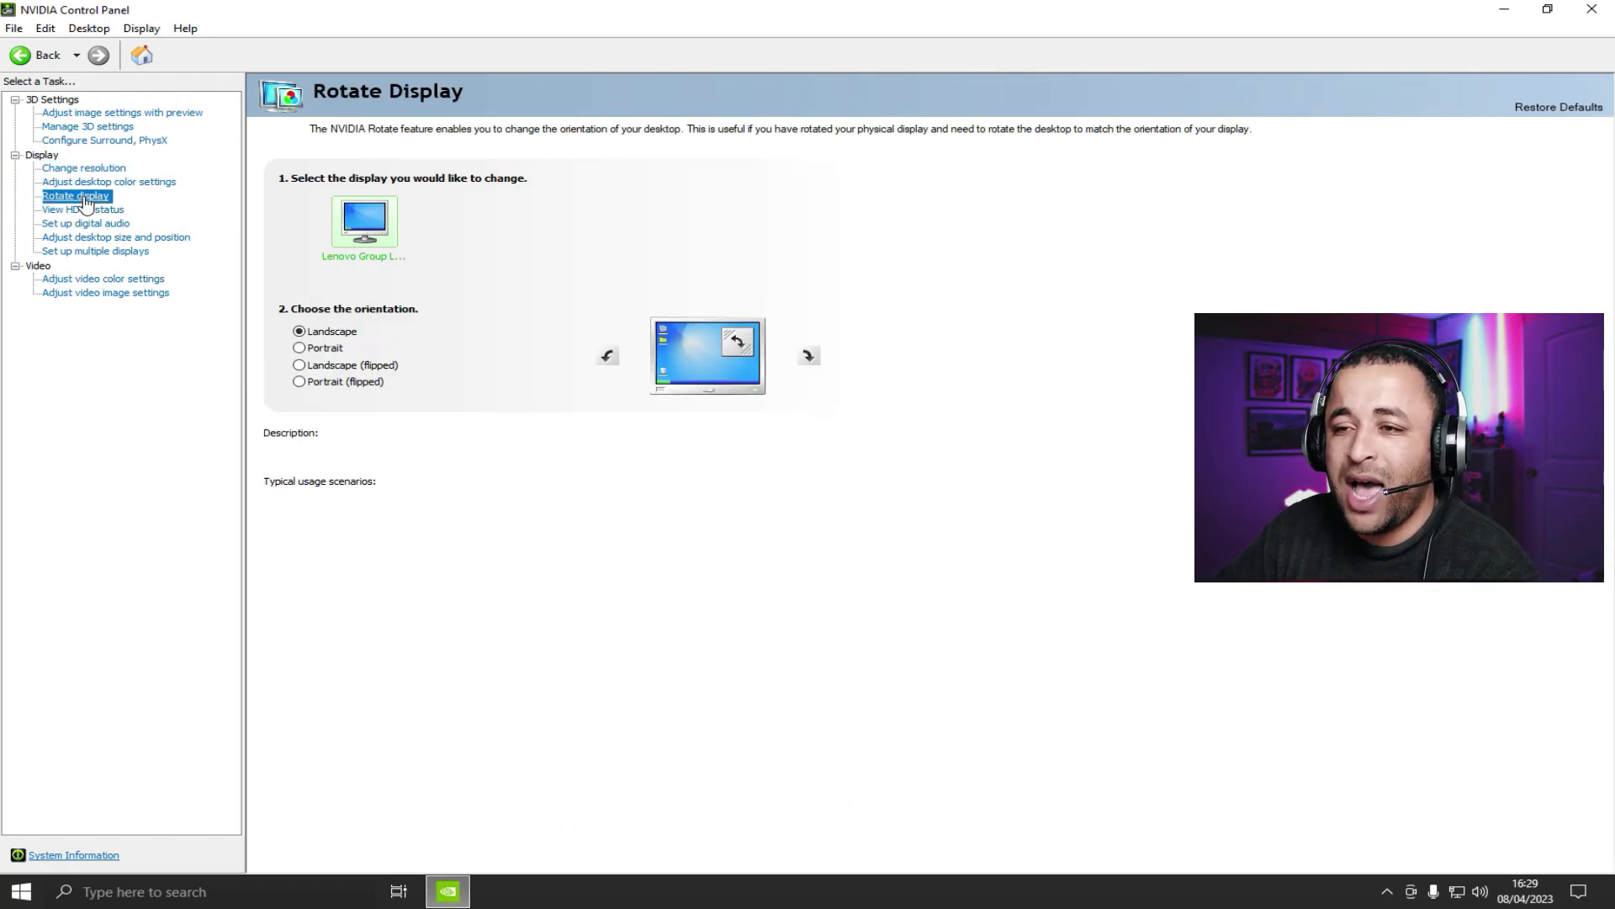
left_click(108, 183)
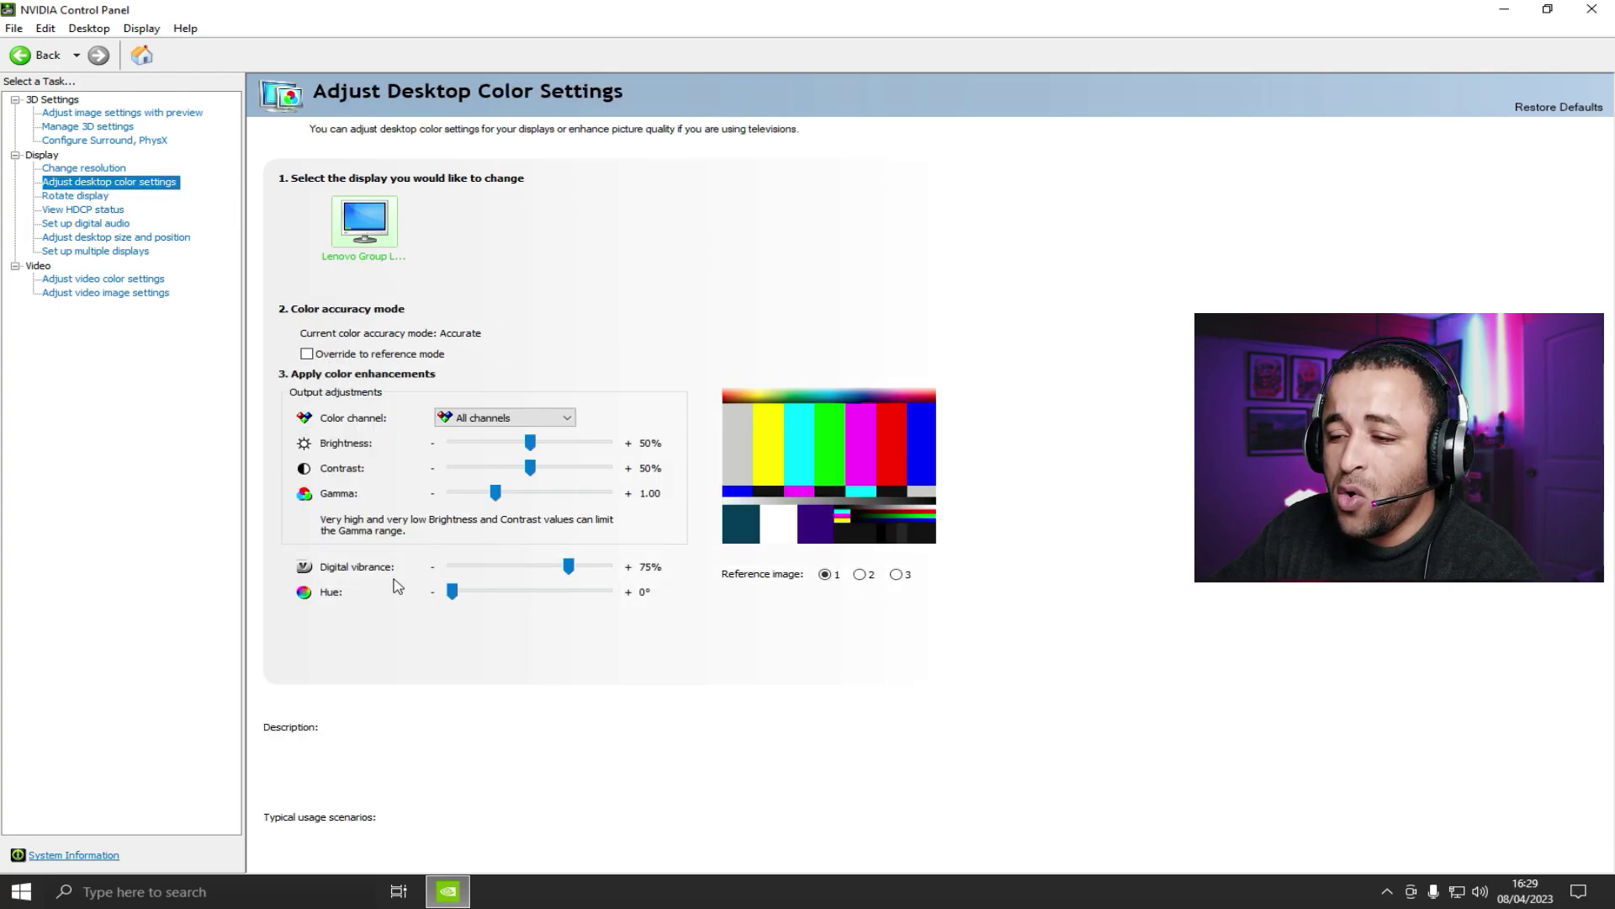
mouse_move(339, 567)
left_click_drag(579, 570, 576, 572)
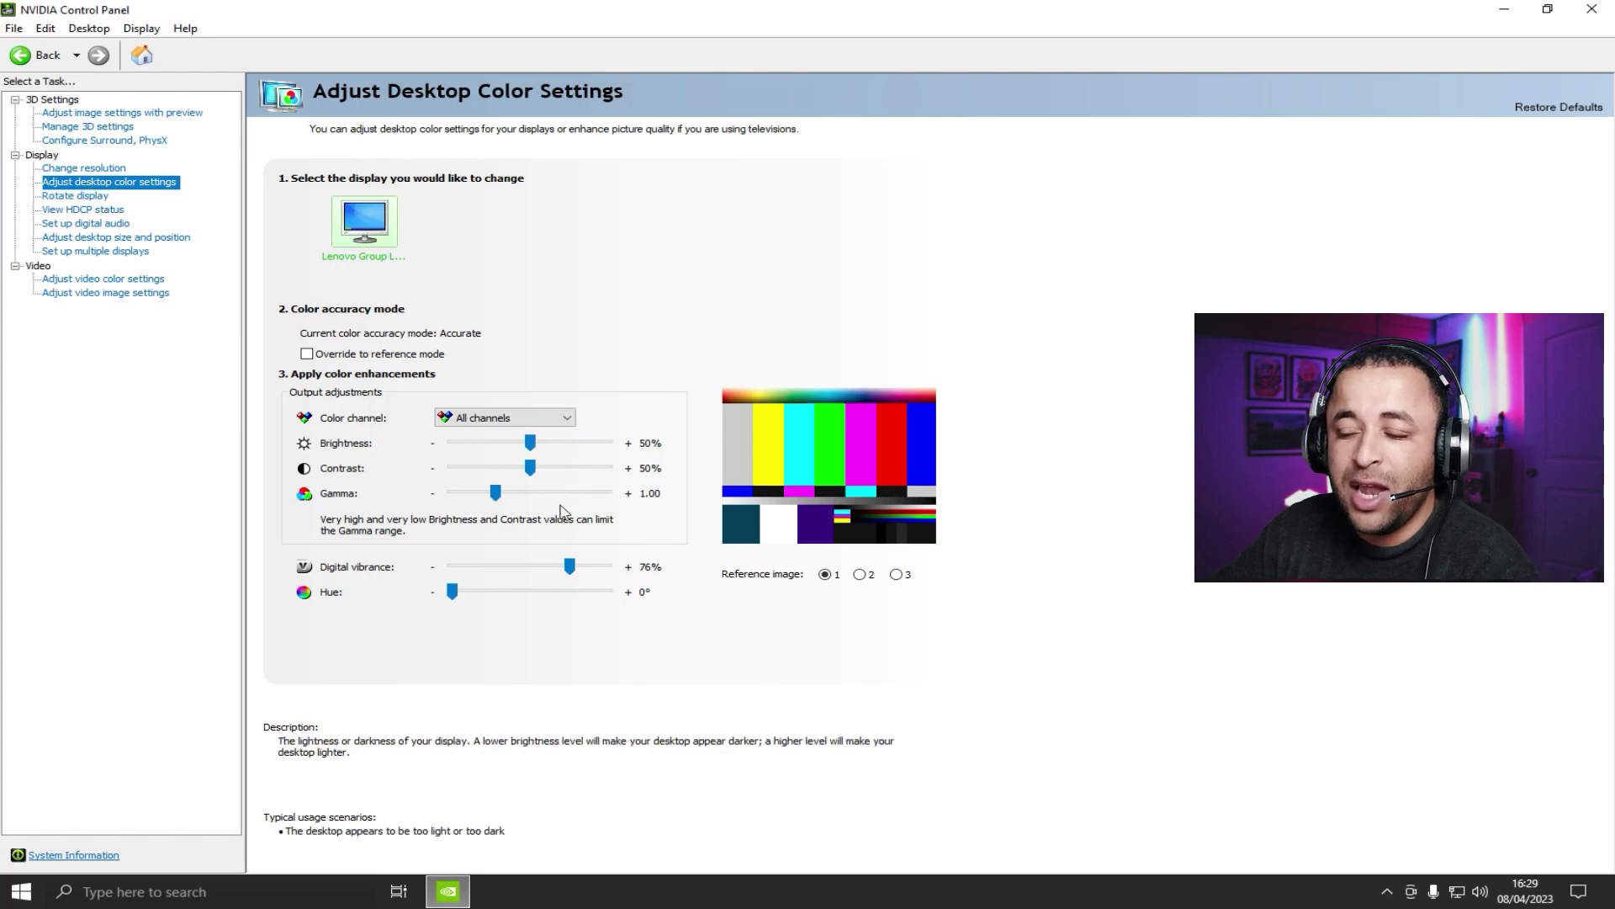
- Look through the display rotation, HDCP status, digital audio, and desktop size and position settings
left_click(94, 197)
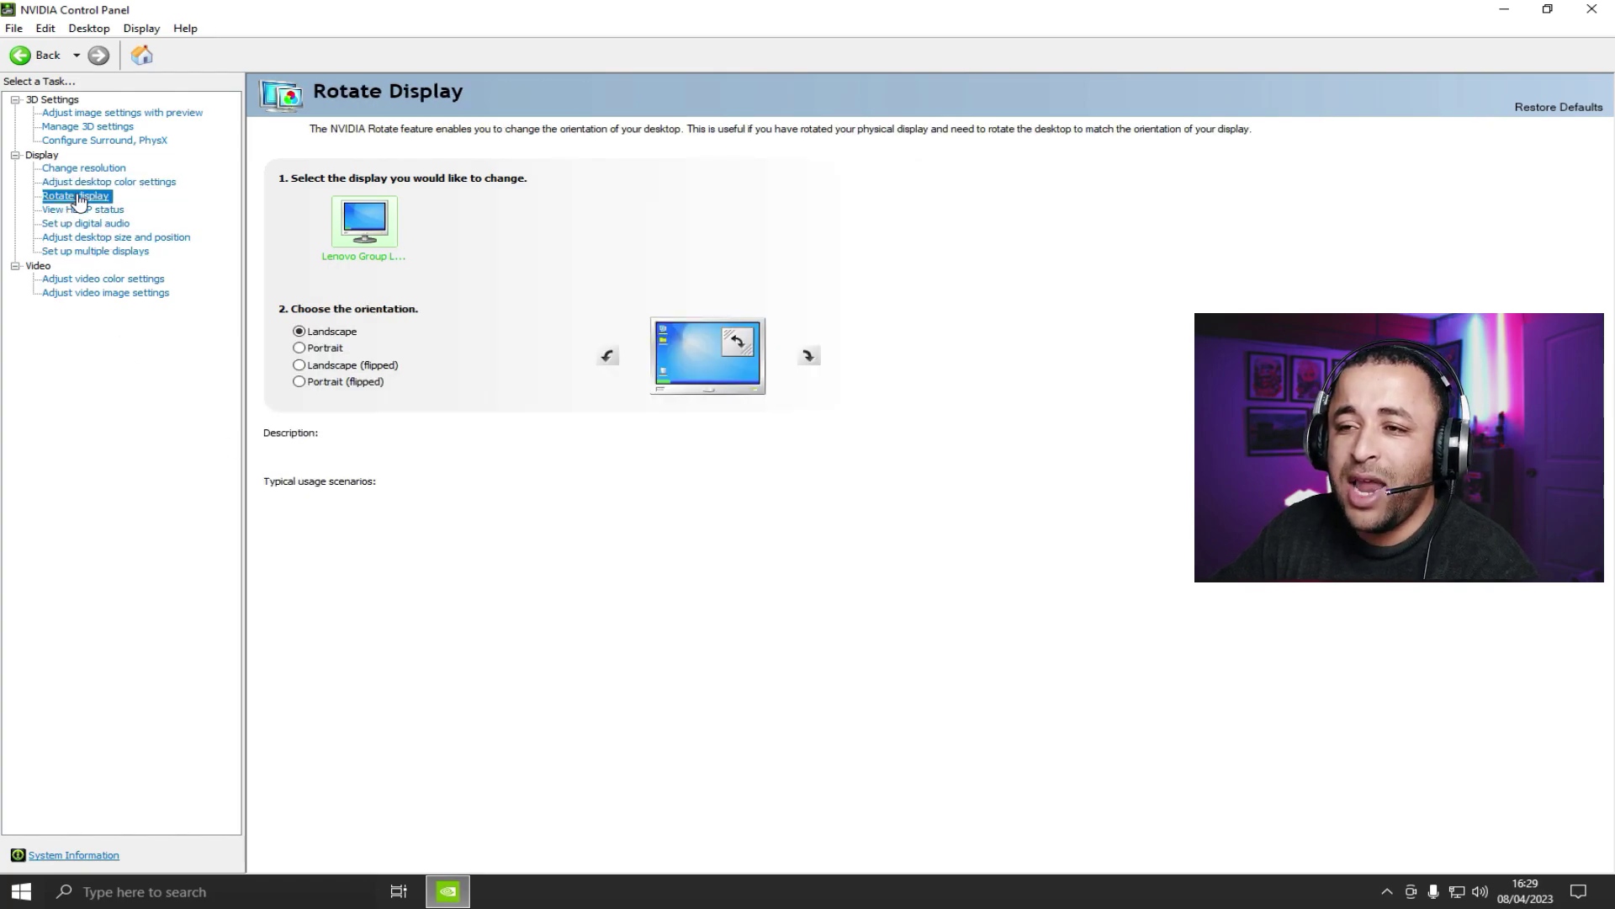
left_click(102, 210)
left_click(117, 224)
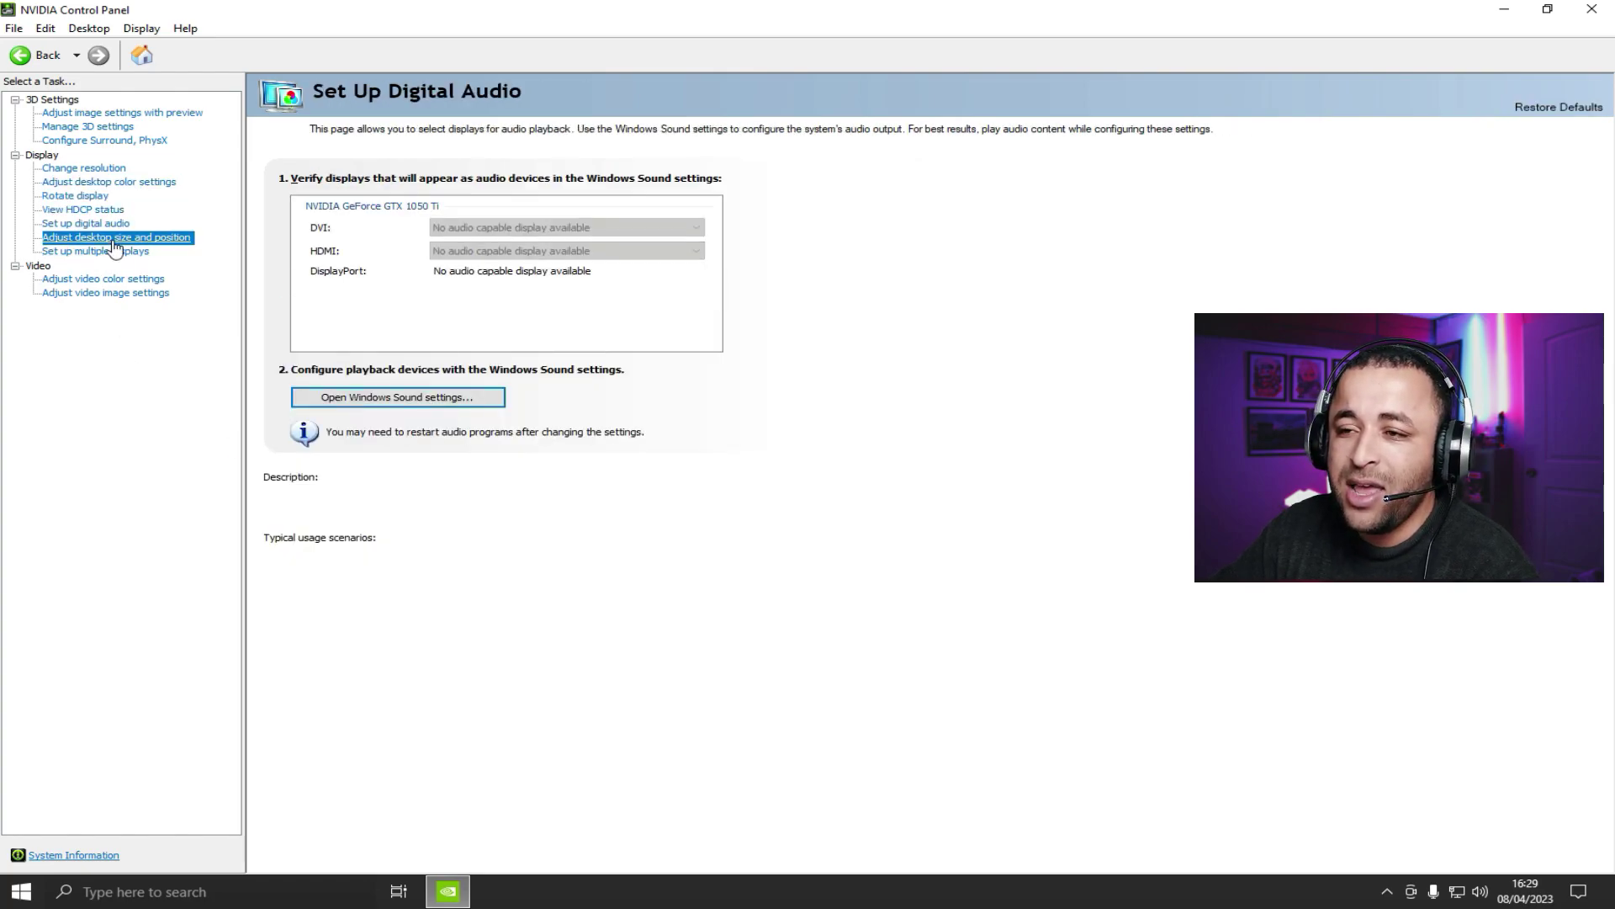
left_click(119, 239)
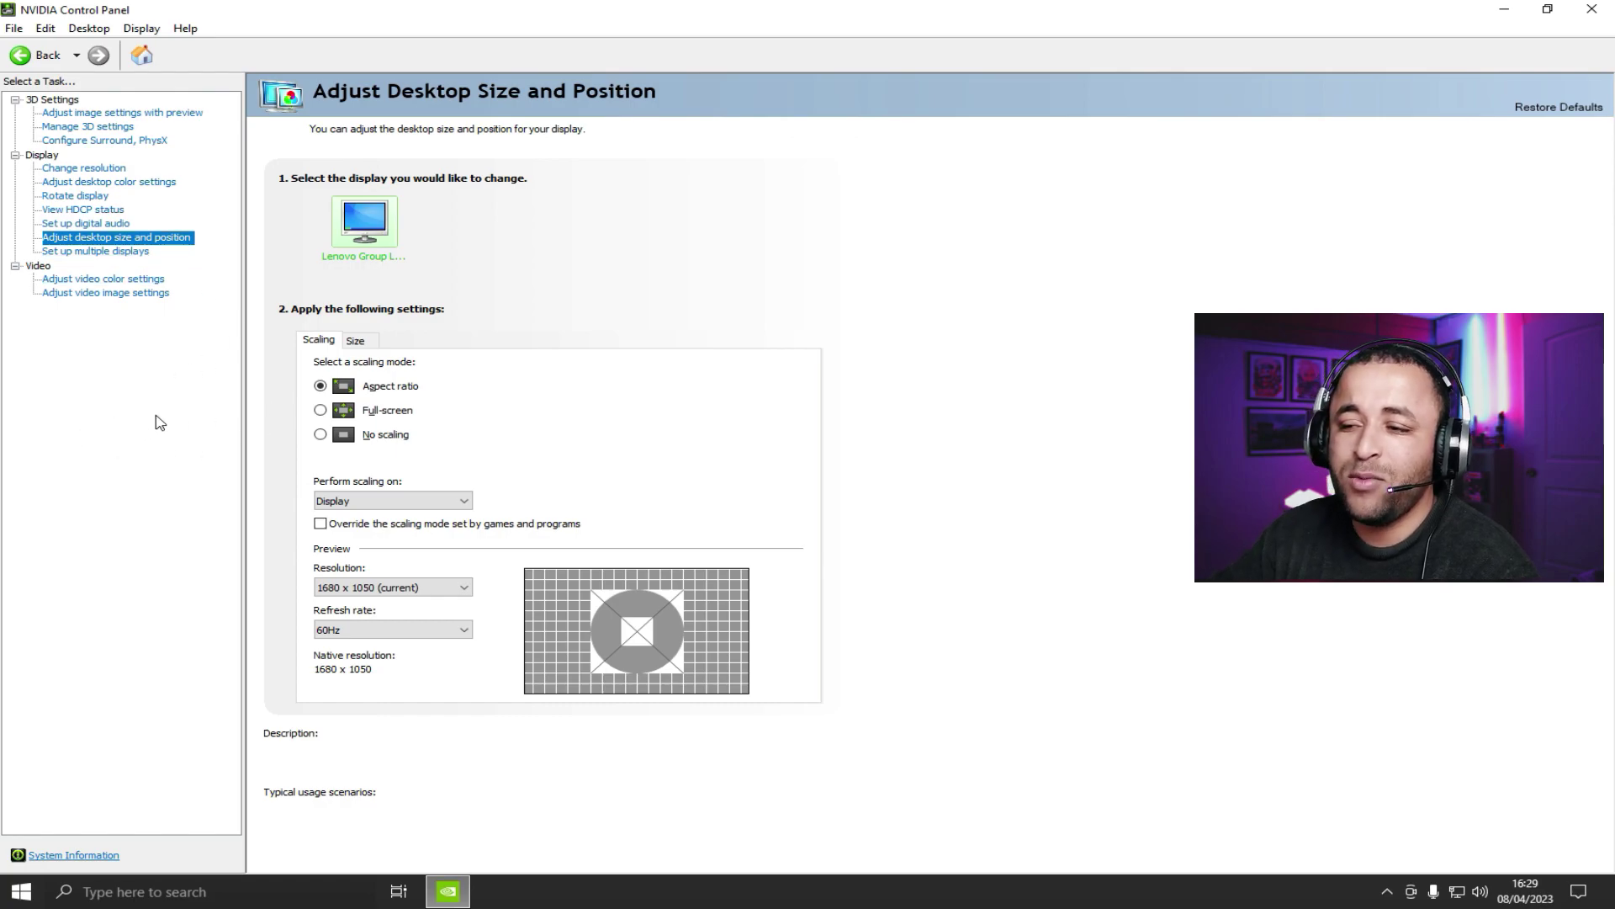
- Try applying the No scaling mode to the desktop, decline to keep it and reselect Aspect ratio
left_click(321, 434)
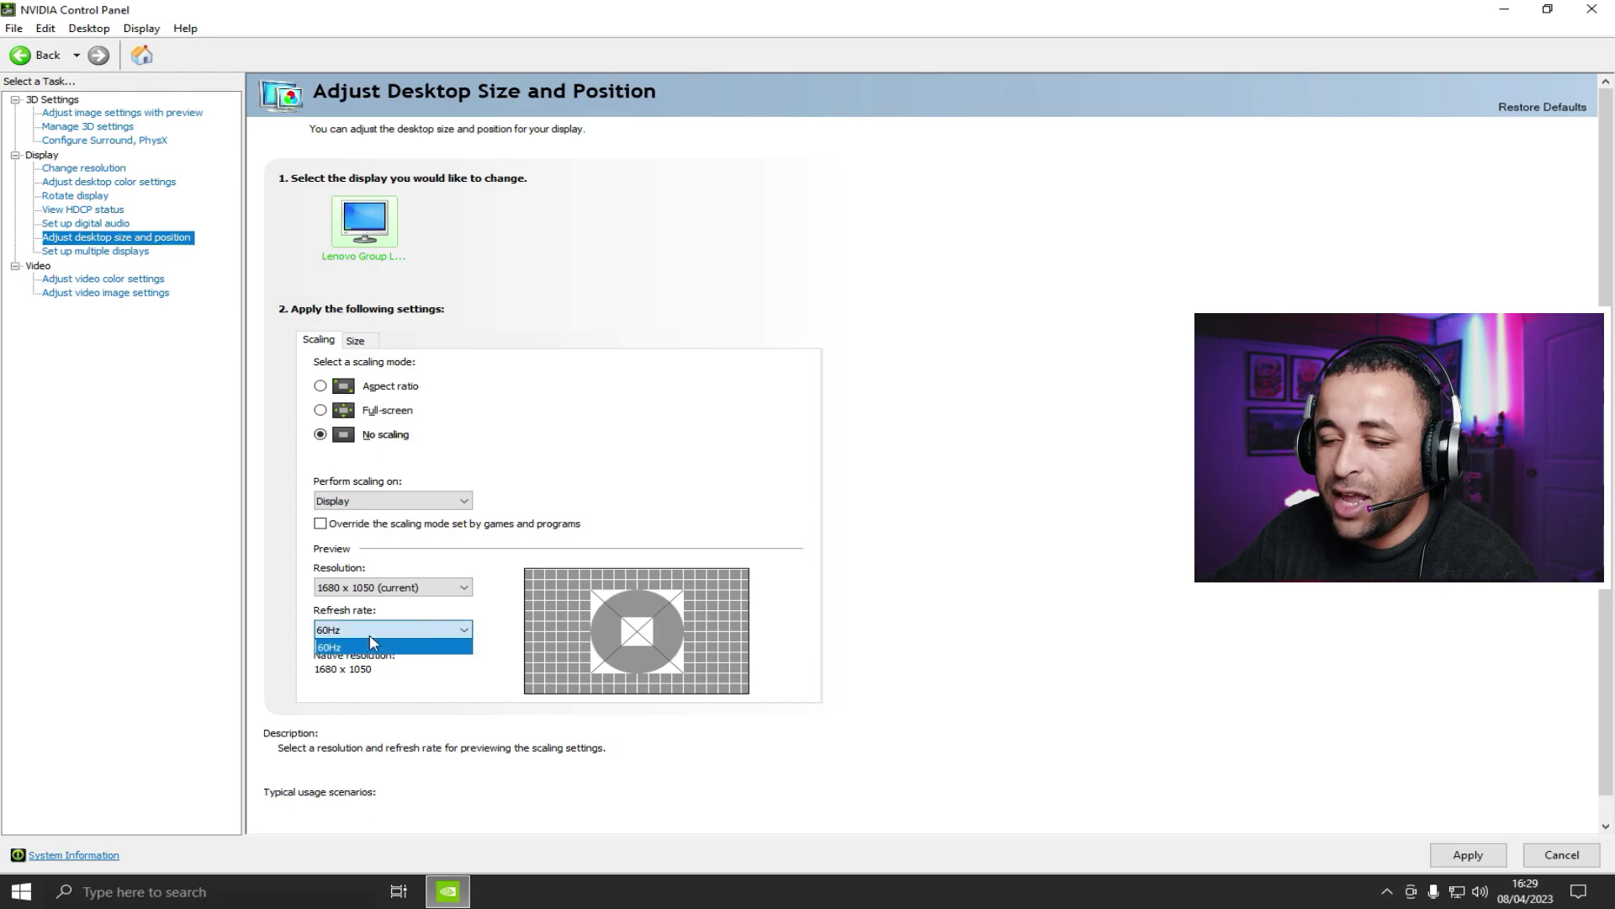
left_click(1468, 854)
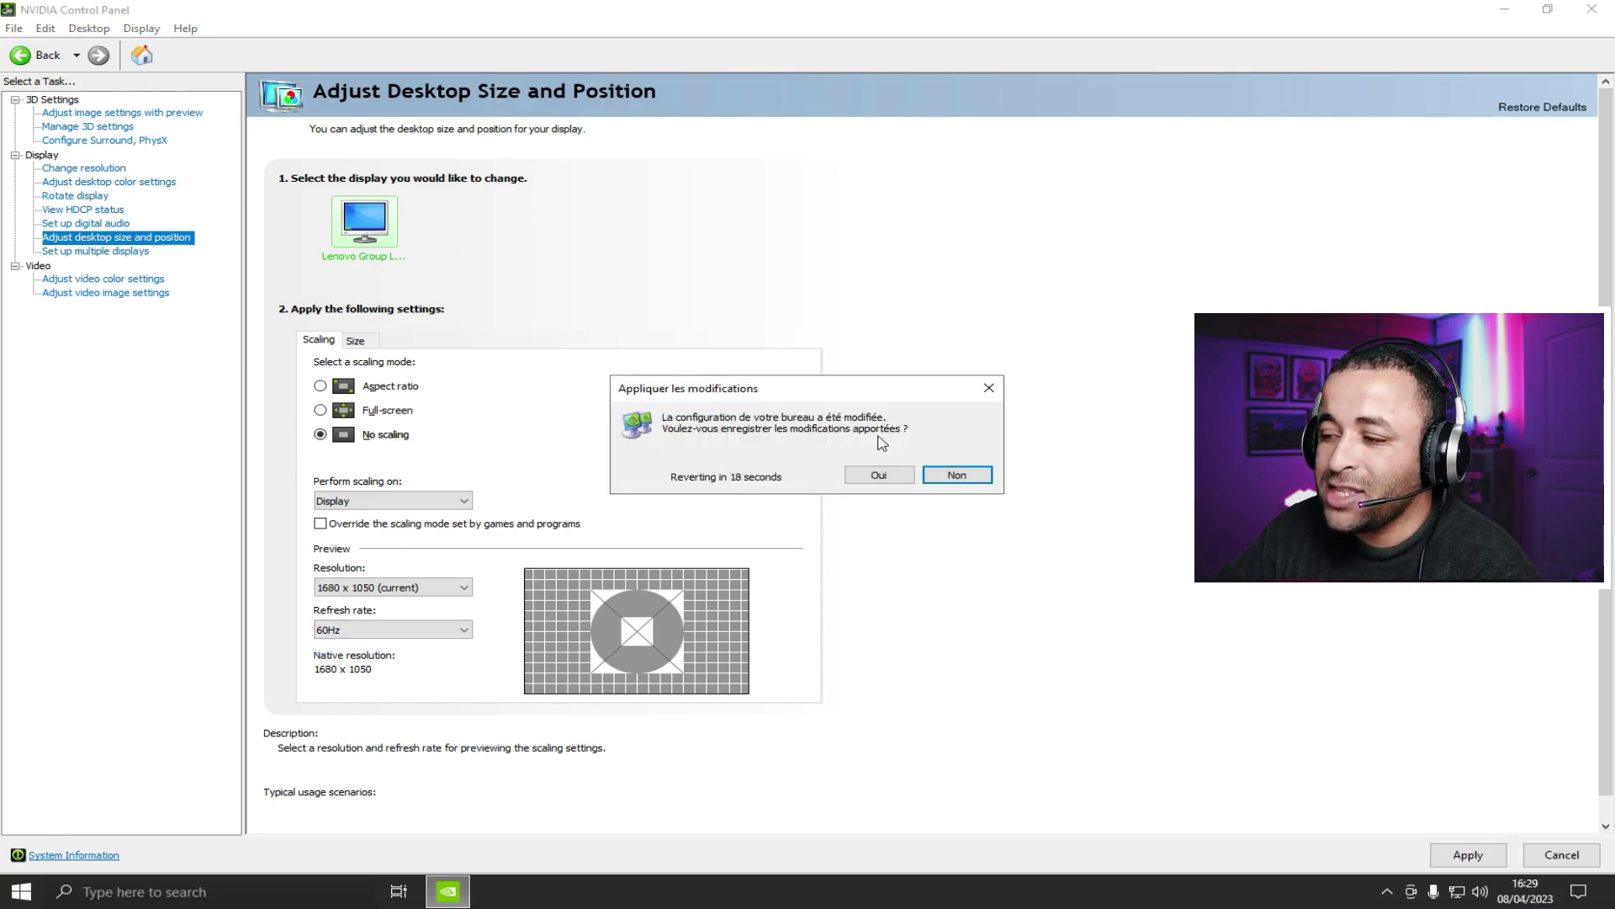
left_click(952, 476)
left_click(358, 387)
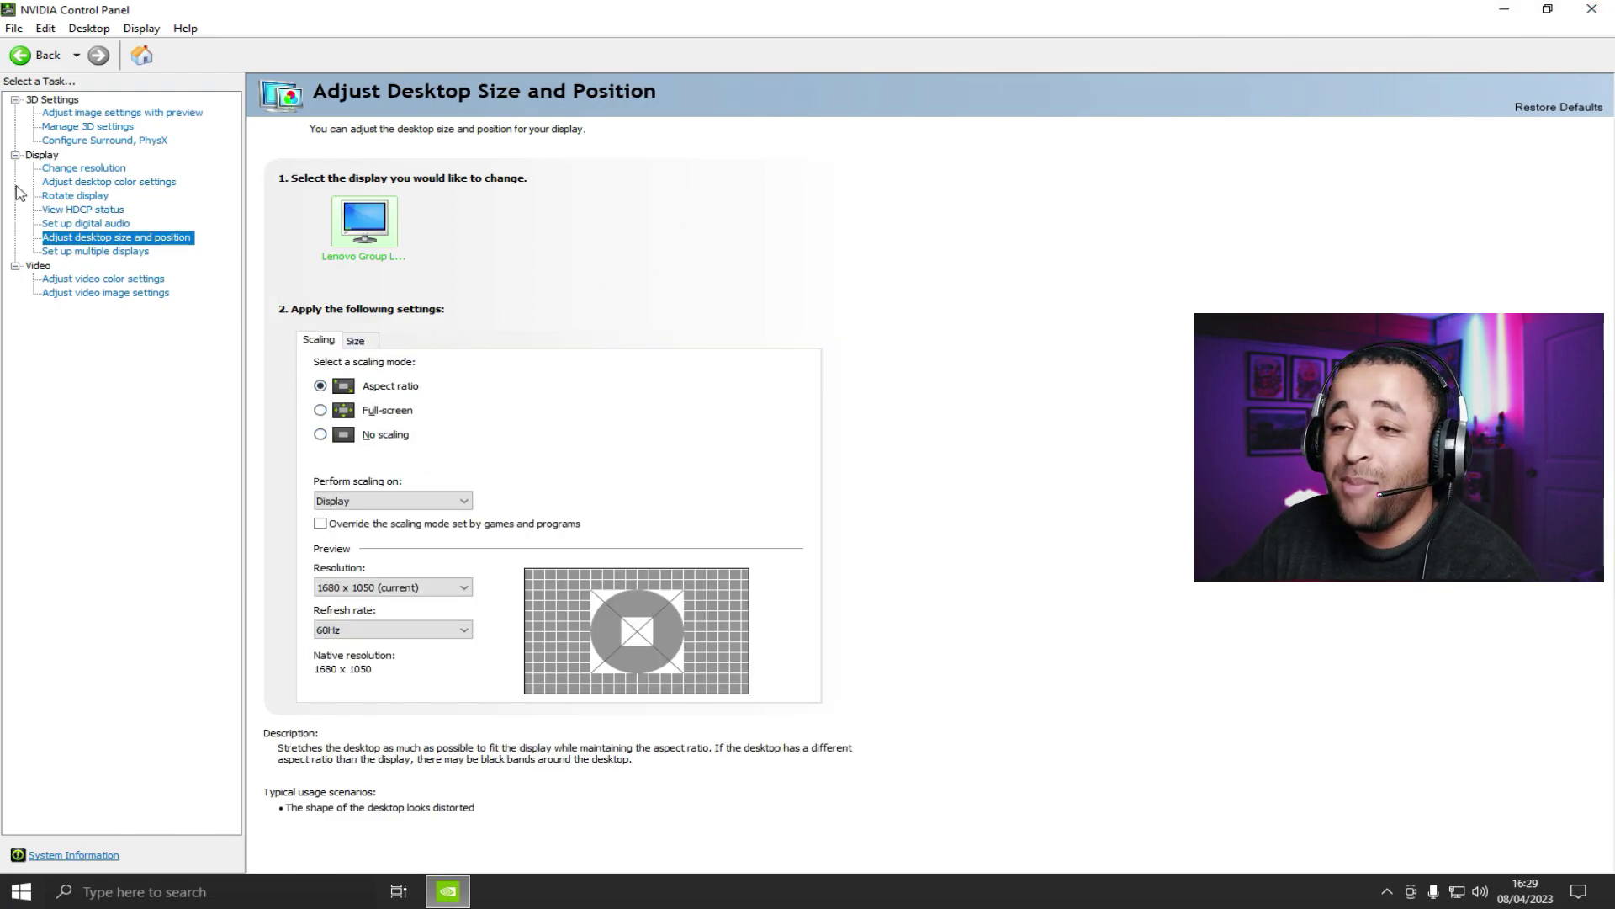
- Open the program-specific 3D settings and start browsing for an executable to add
left_click(93, 127)
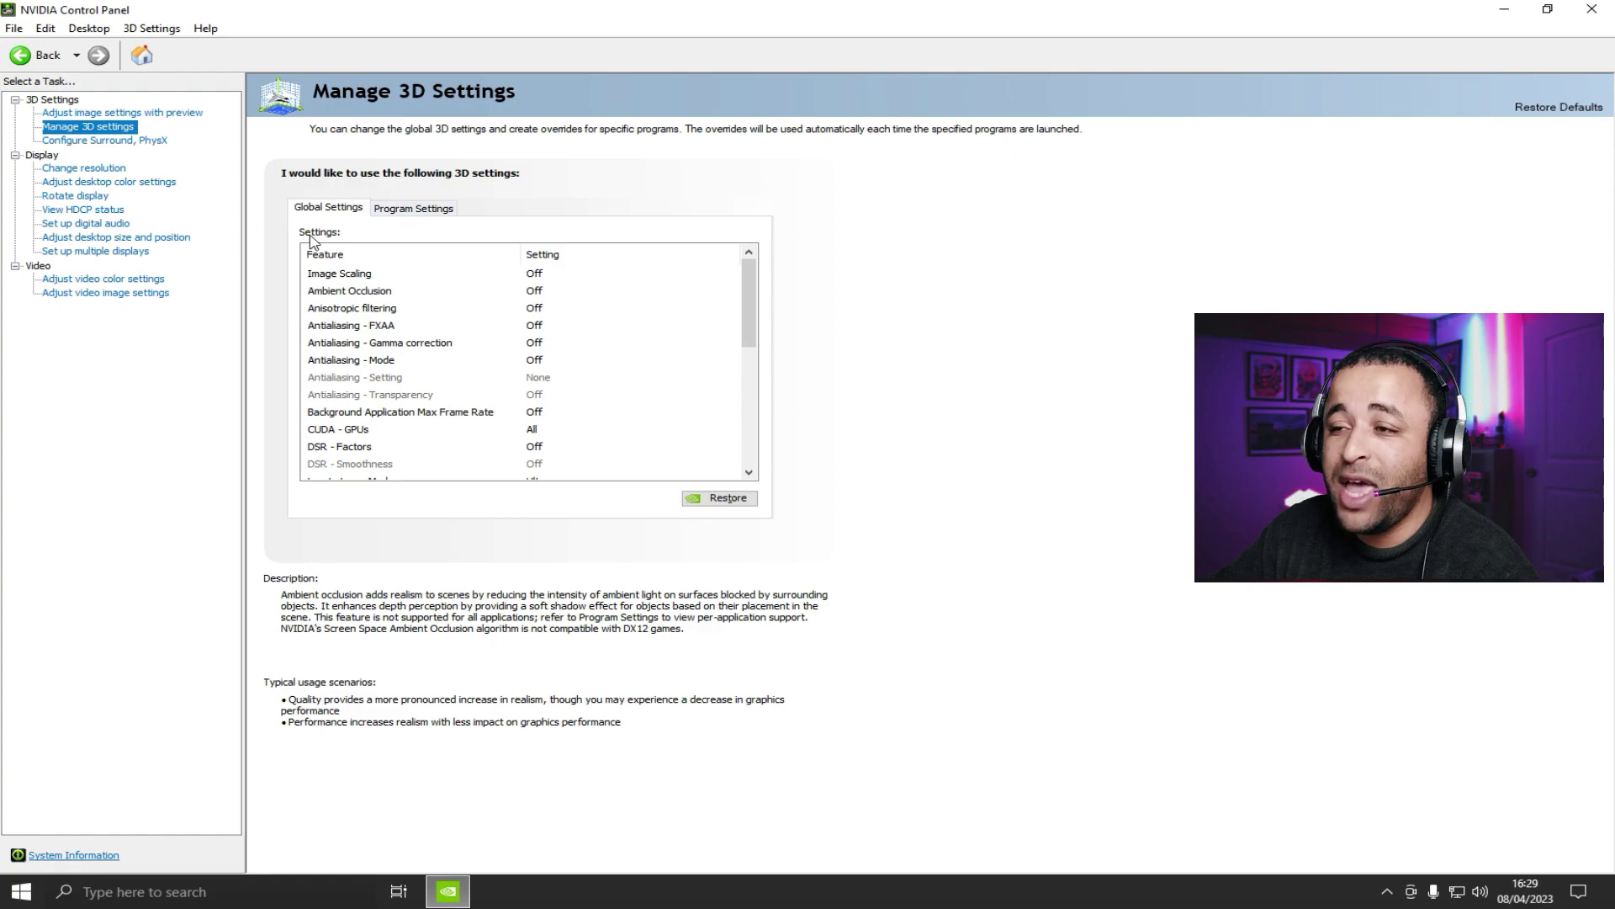
left_click(397, 210)
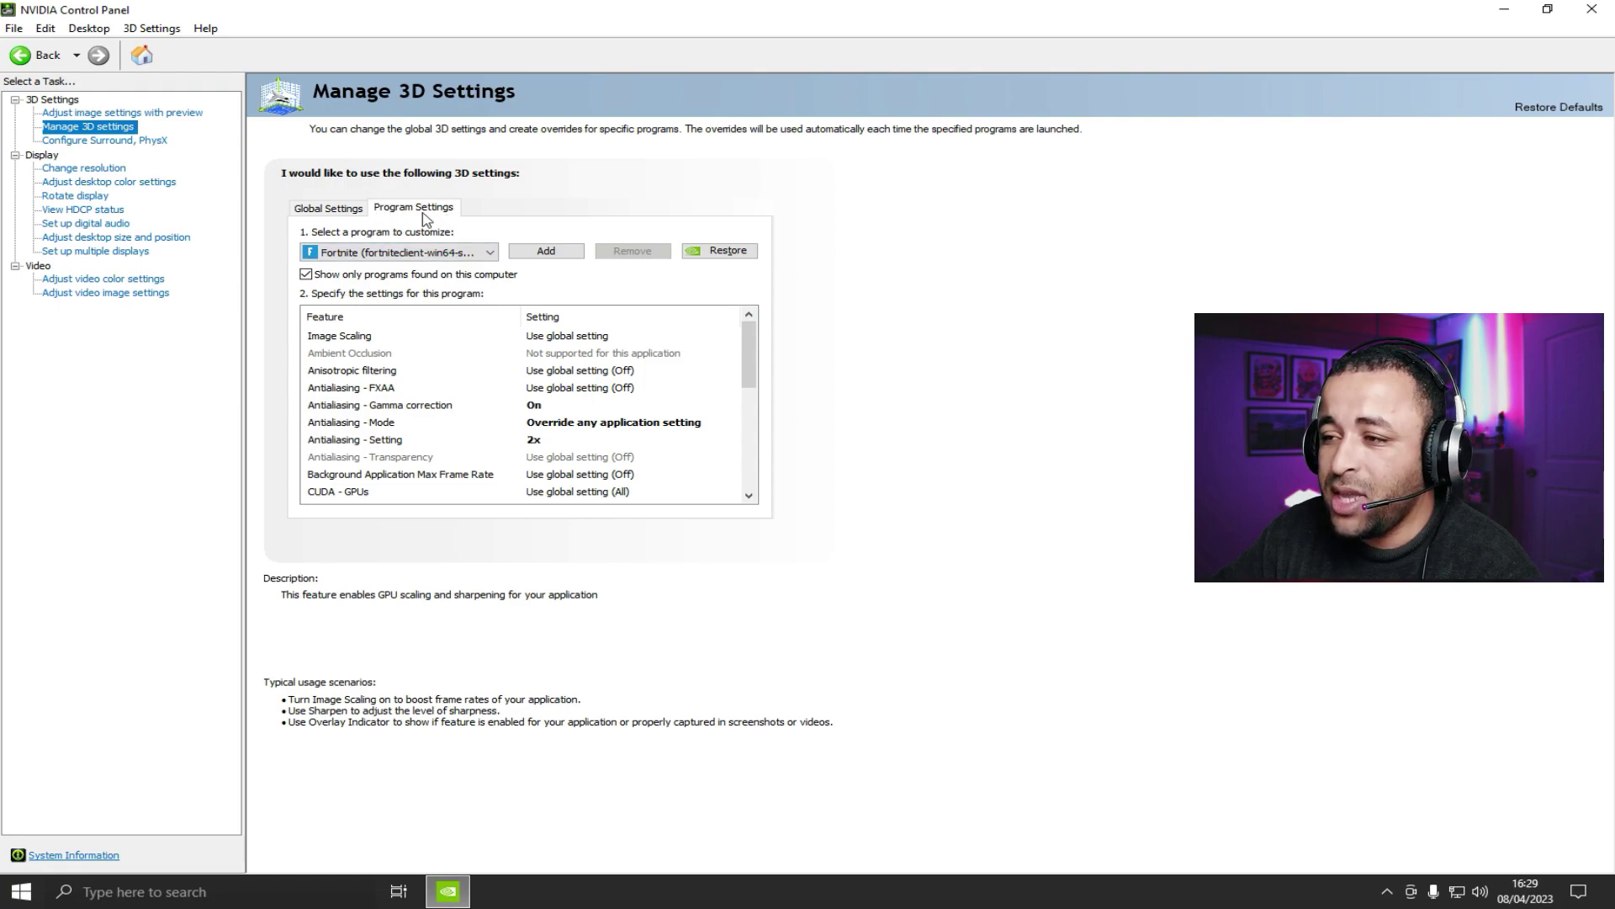
left_click(548, 252)
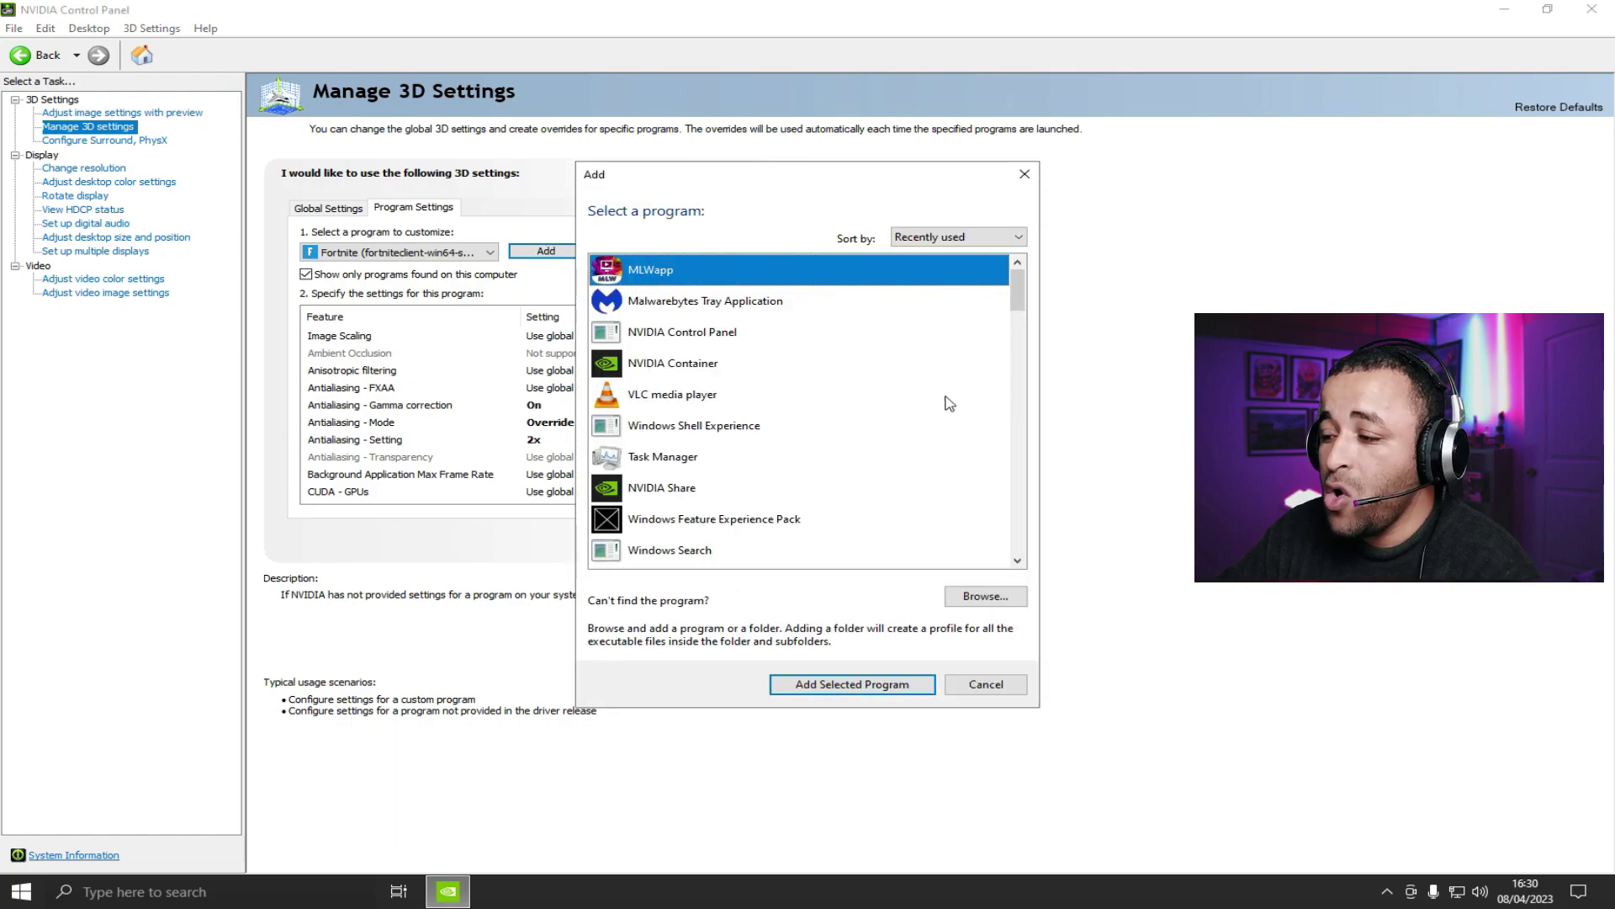
left_click(986, 596)
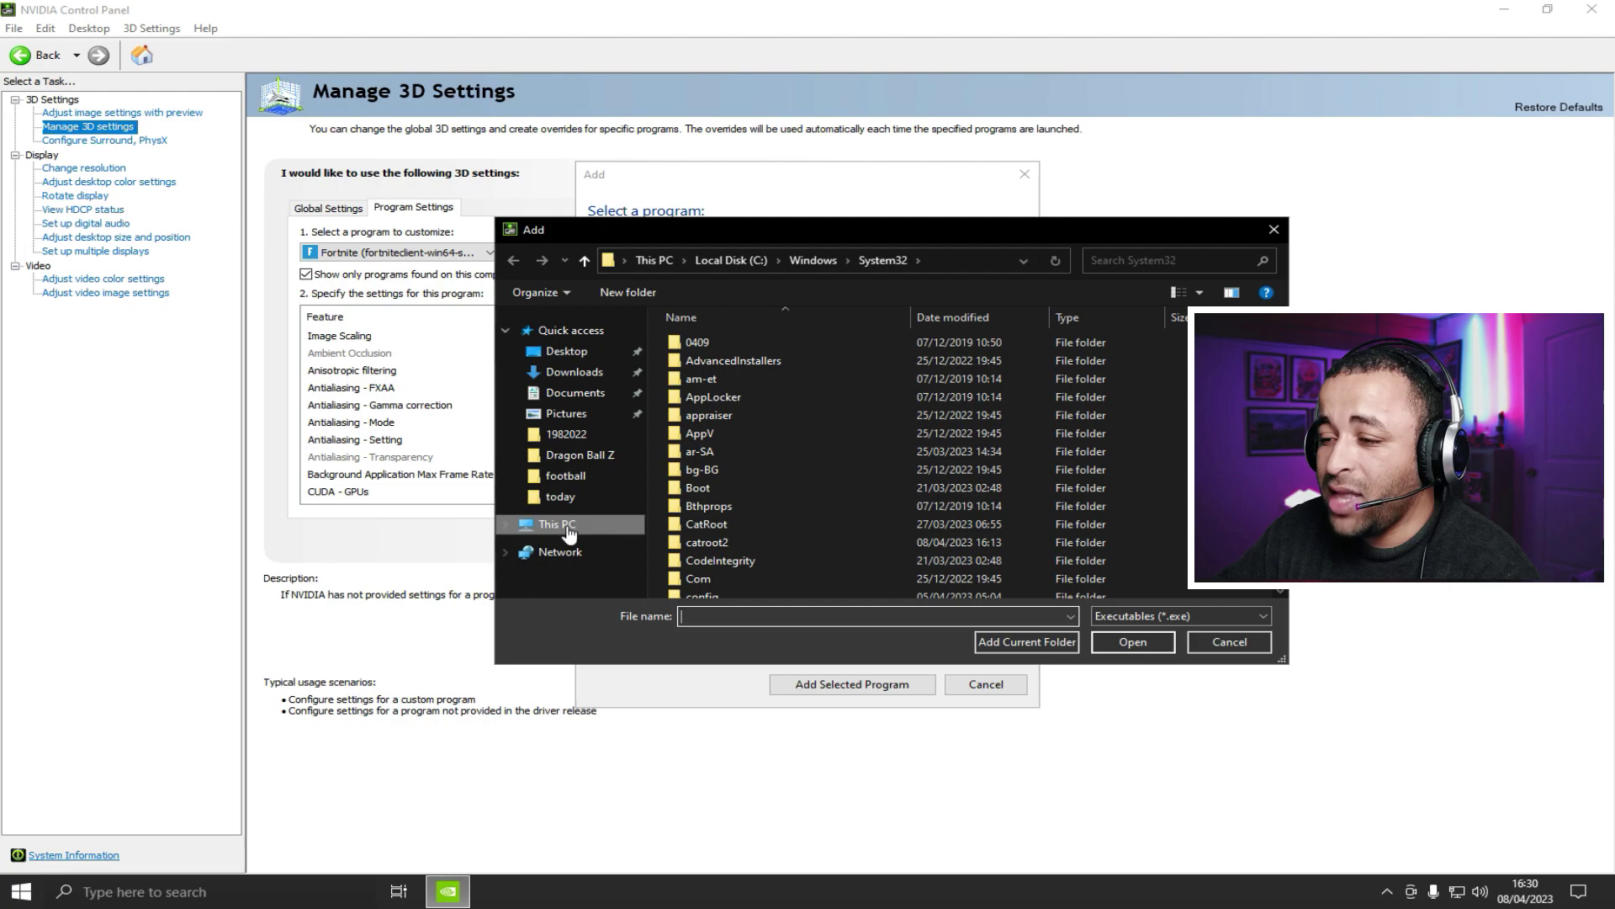
- Select explorer.exe in the Windows folder on Local Disk (C:)
left_click(556, 526)
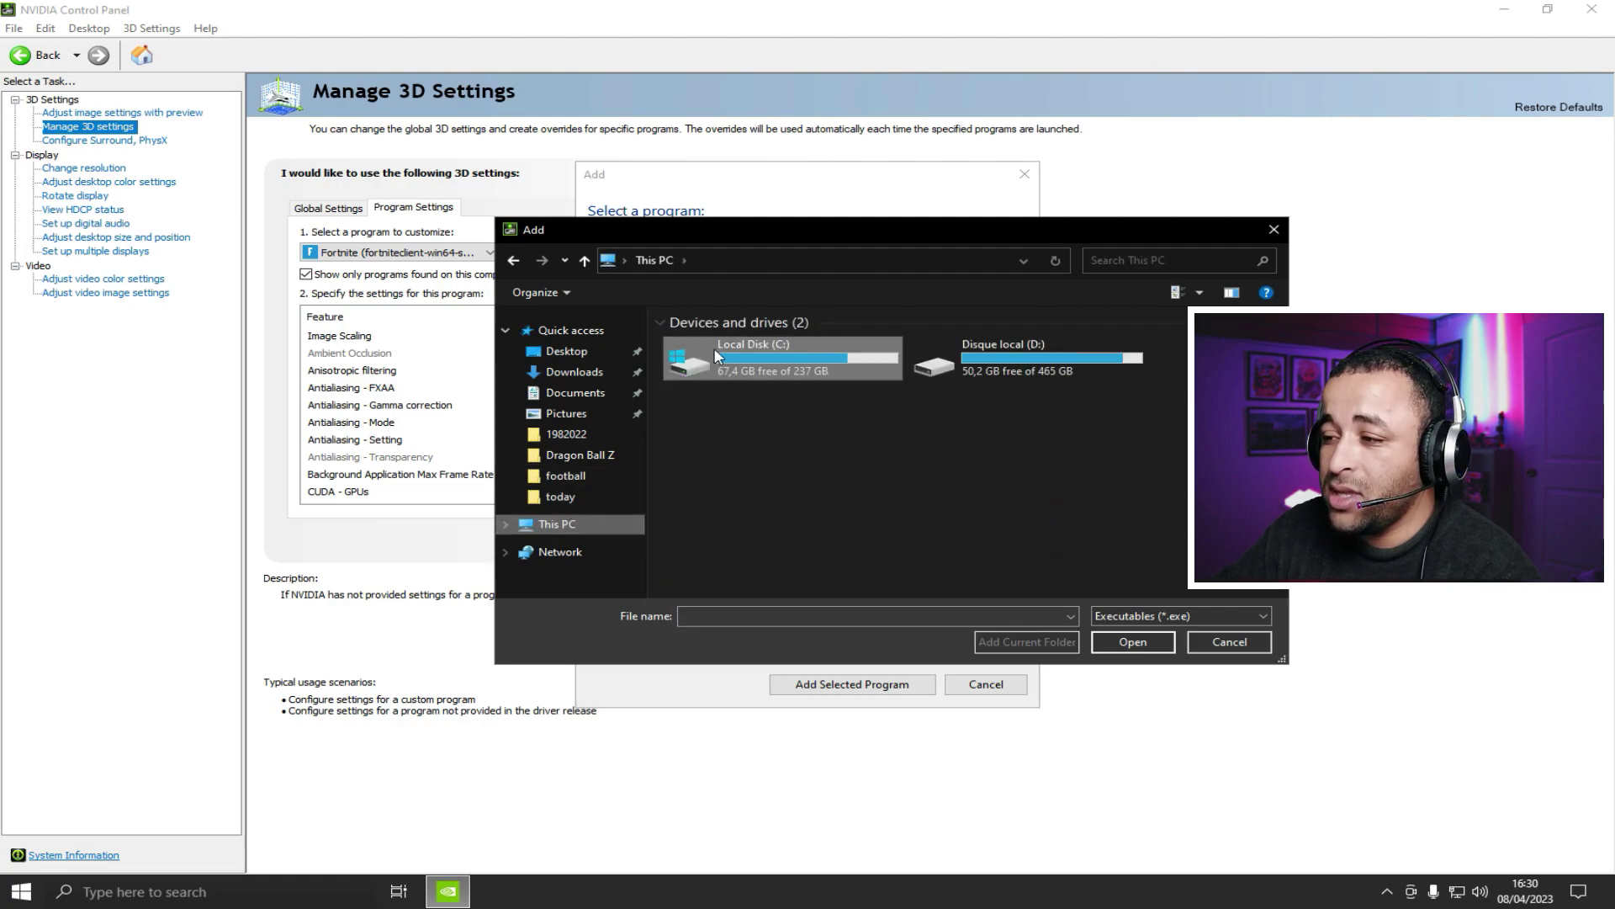
double_click(750, 368)
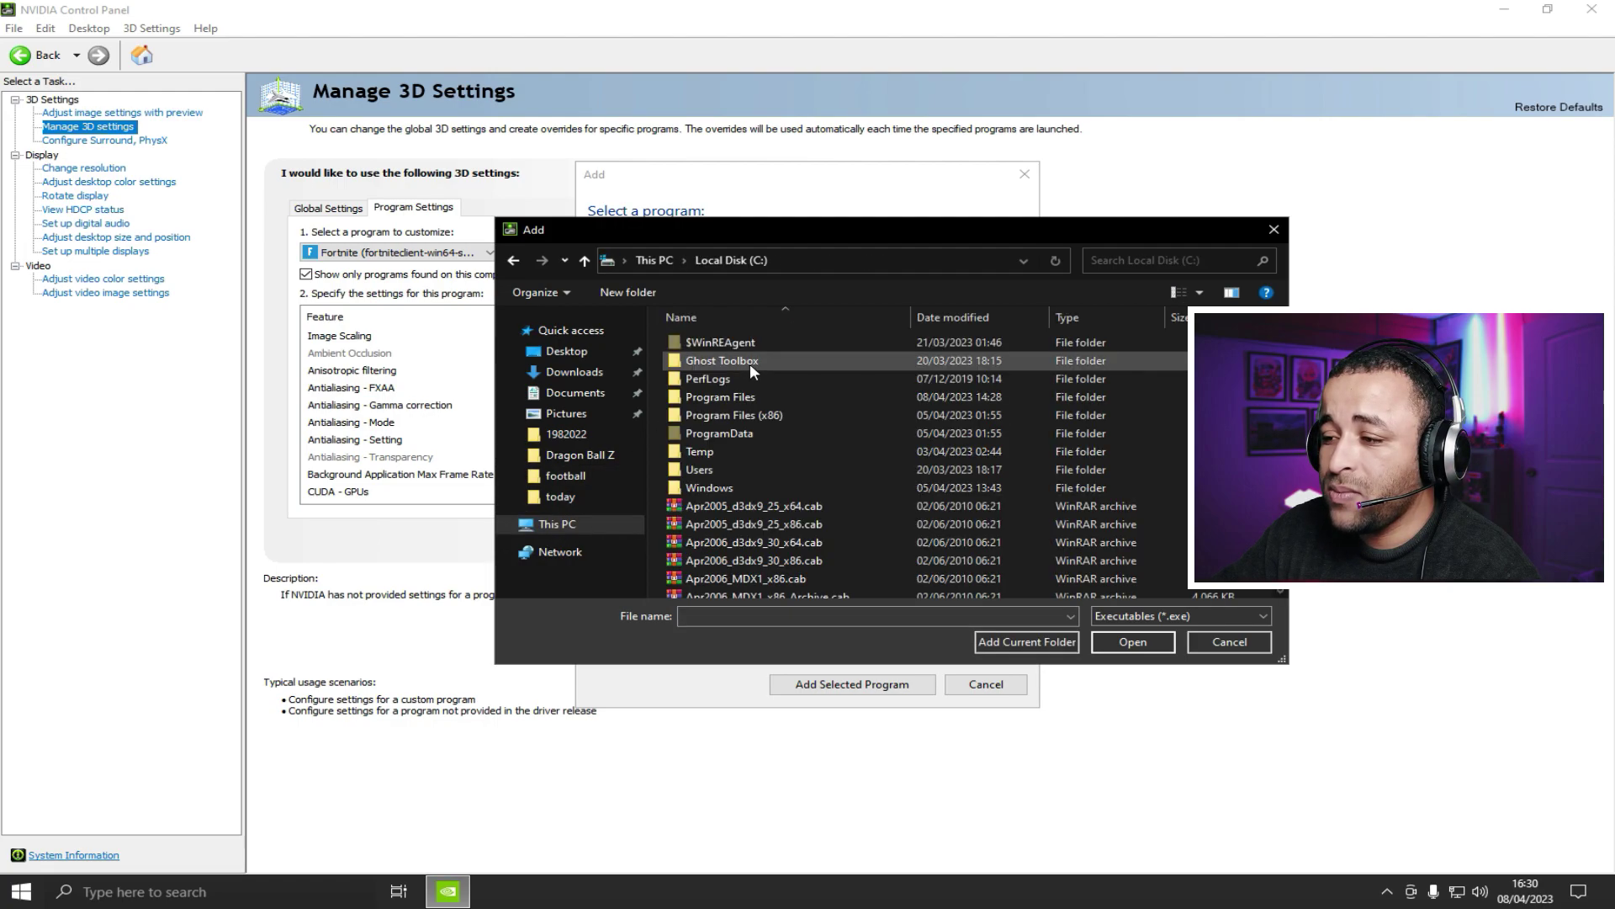
double_click(711, 488)
scroll(796, 456, "down", 7)
scroll(797, 462, "down", 10)
scroll(798, 459, "down", 7)
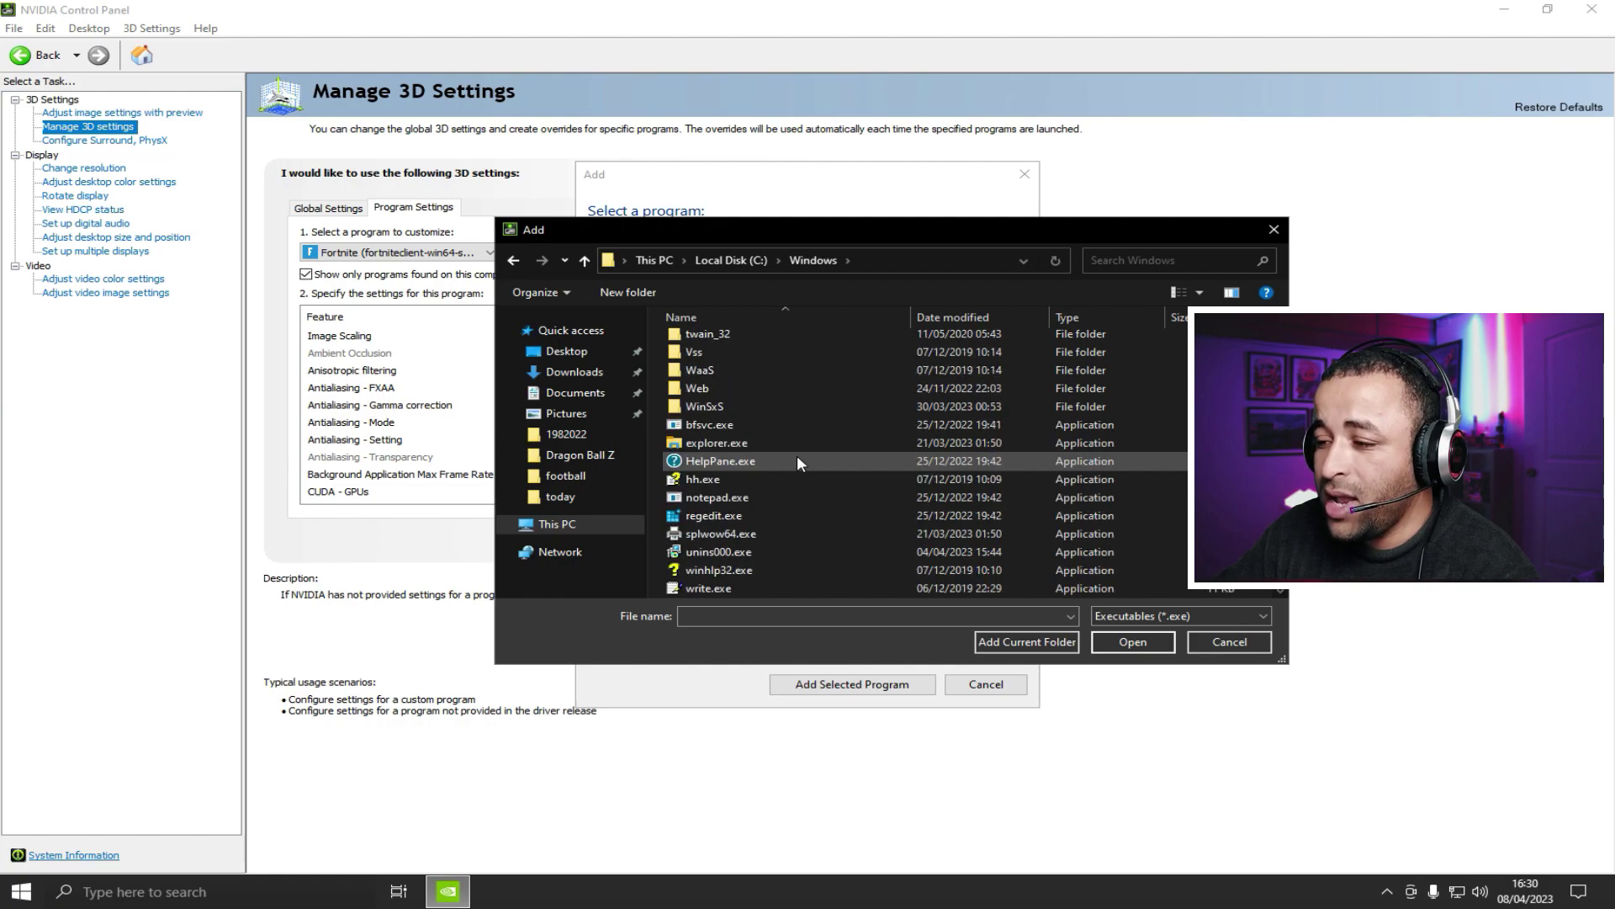
left_click(700, 451)
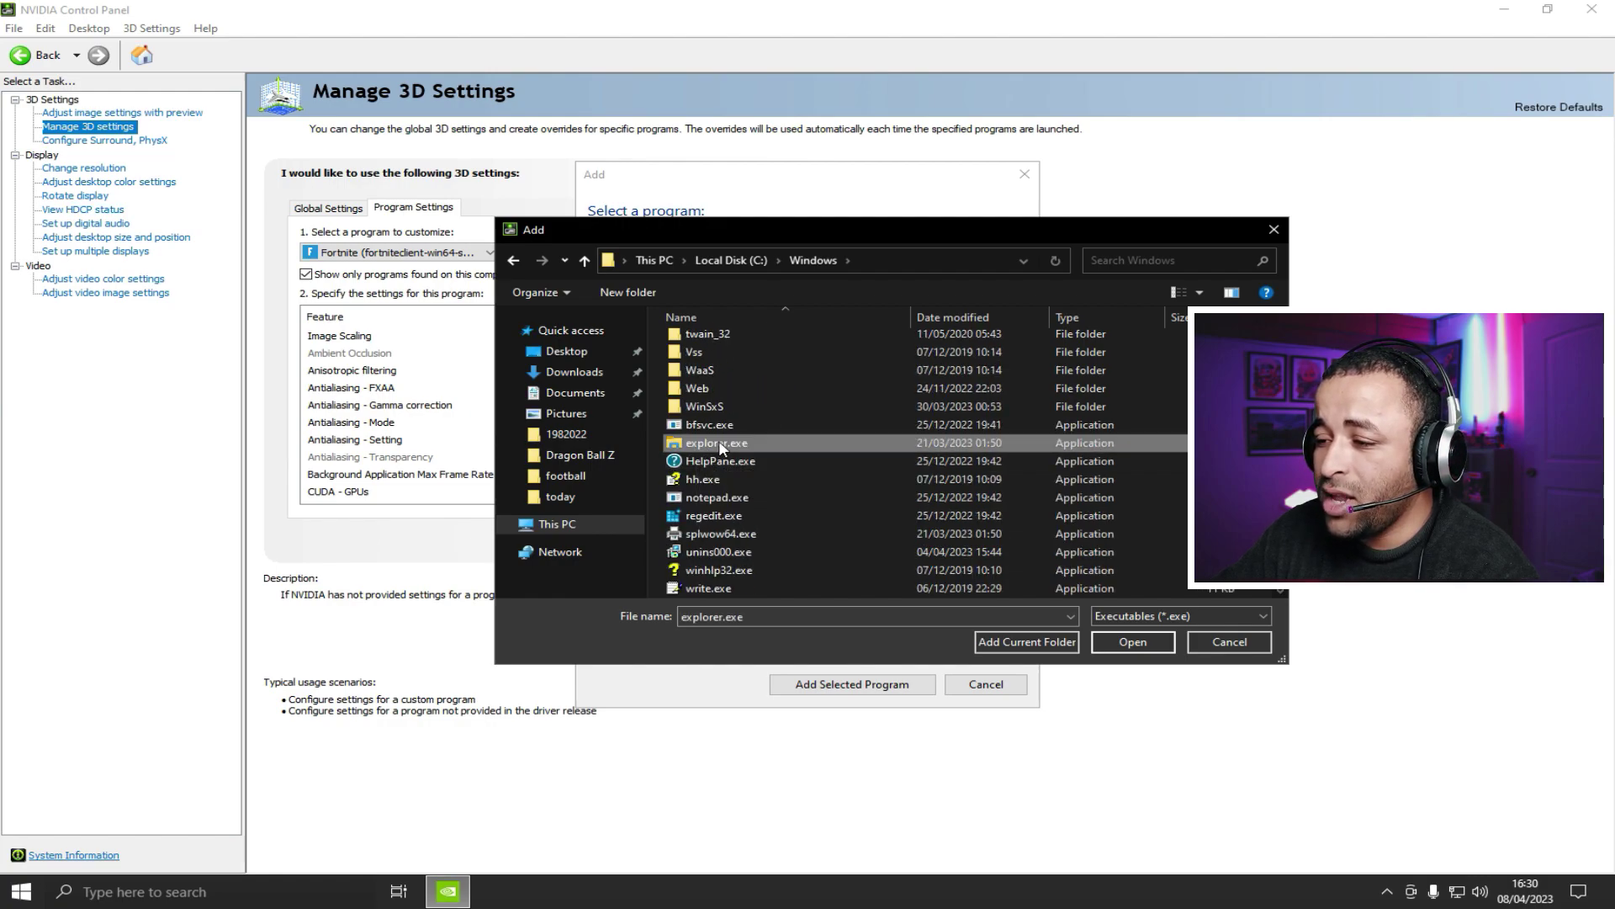
- Switch to Task Manager, examine the Windows Explorer process and its available actions, and close Task Manager
right_click(786, 883)
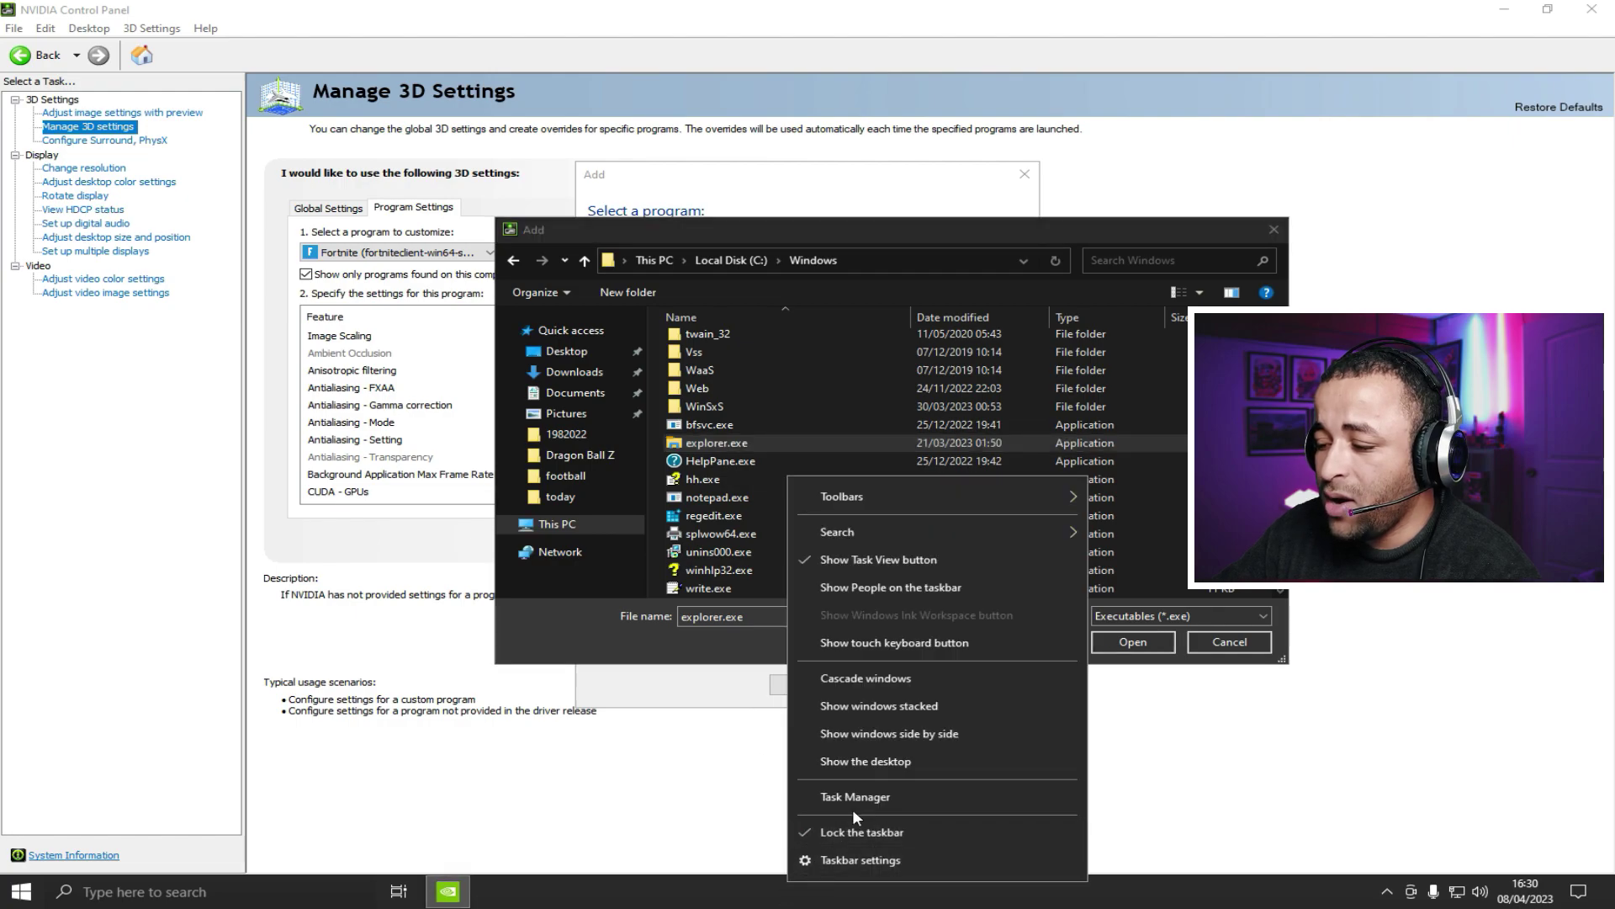
left_click(855, 797)
double_click(489, 175)
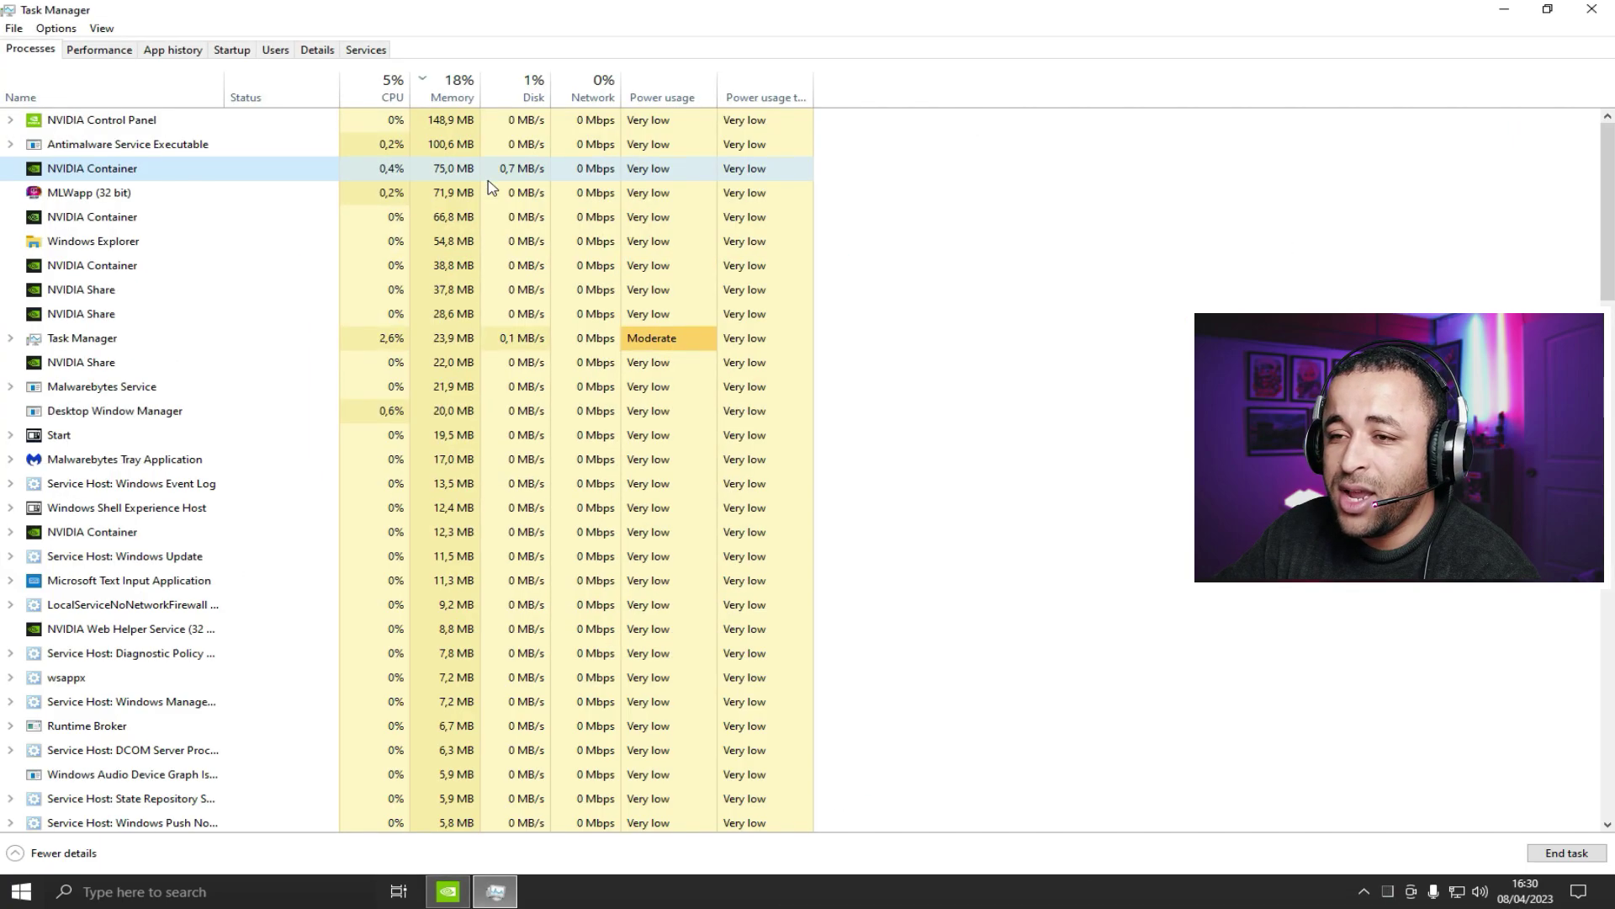
left_click(120, 242)
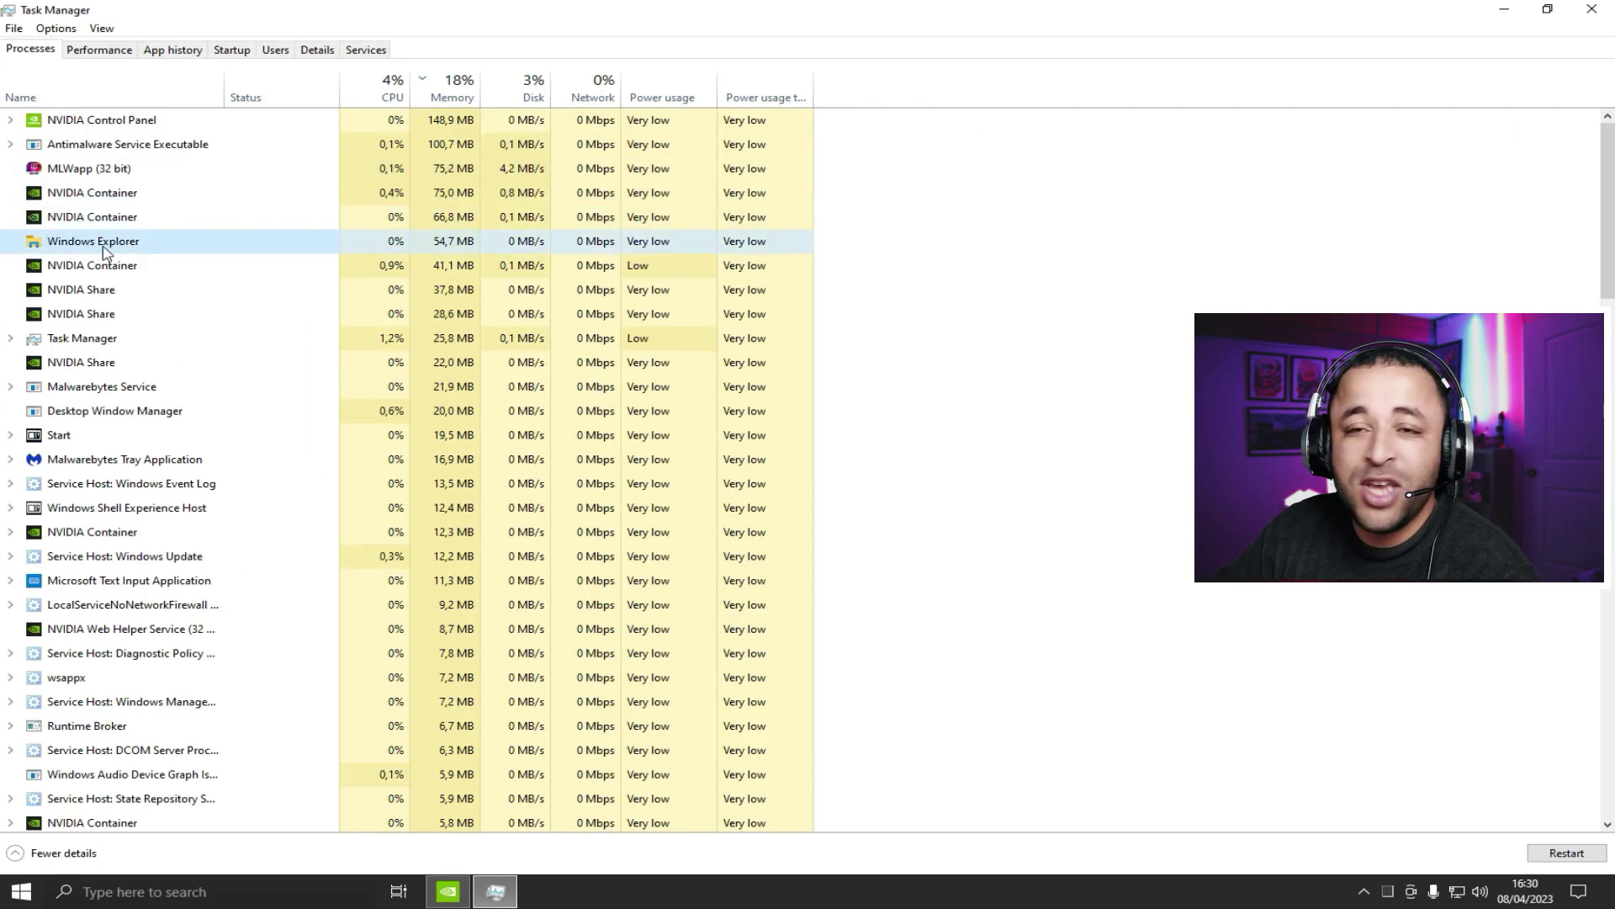
right_click(104, 243)
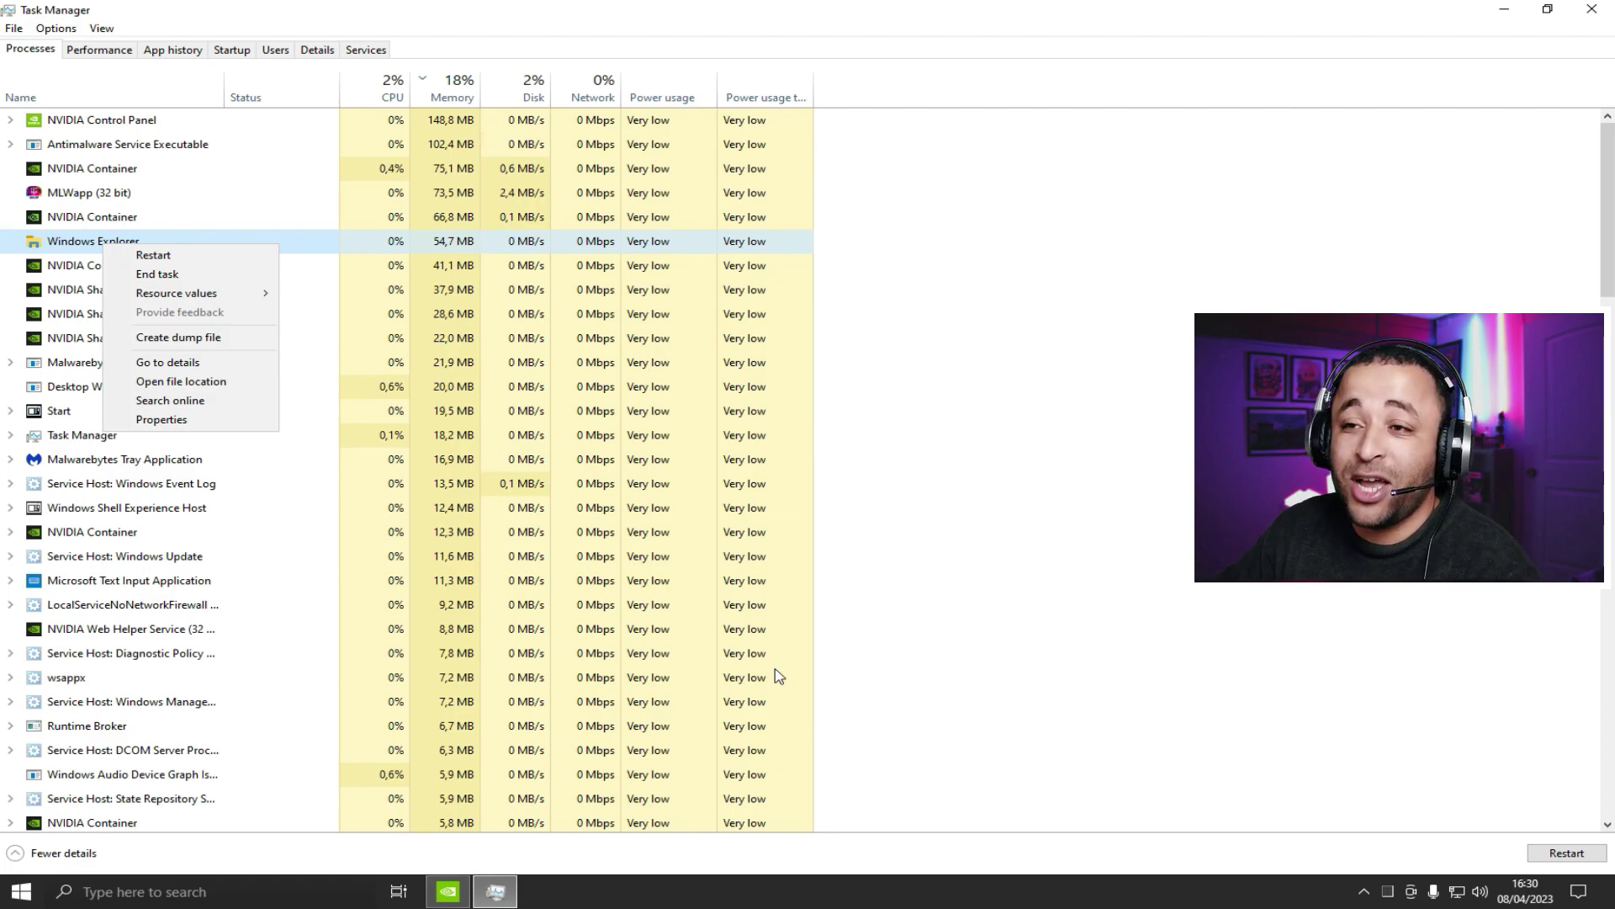
left_click(66, 245)
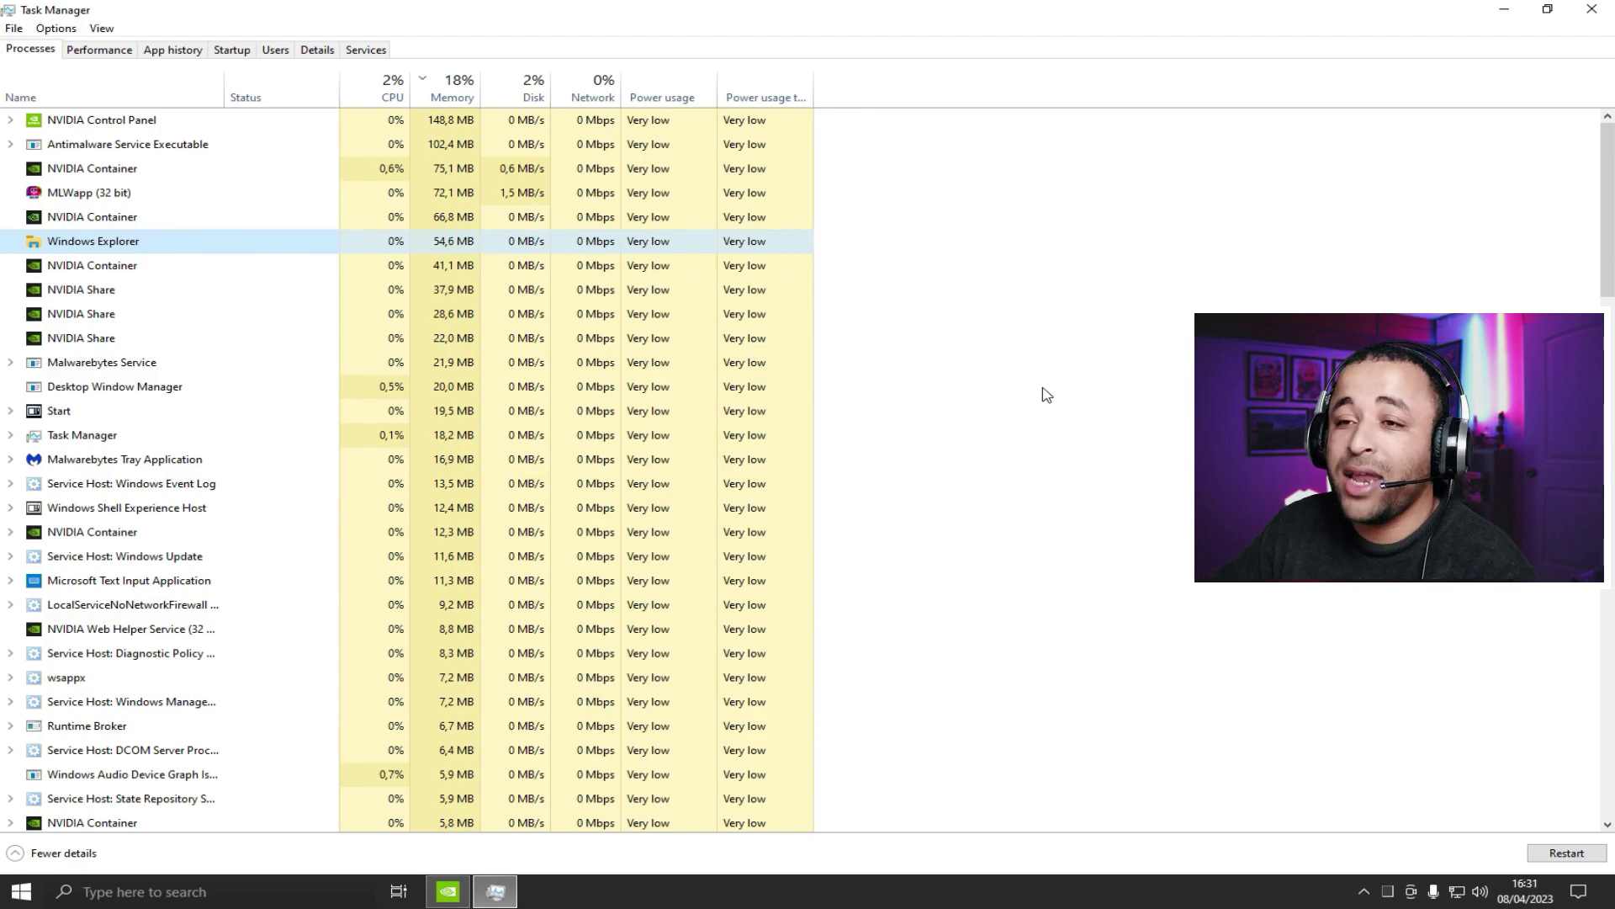
left_click(1592, 9)
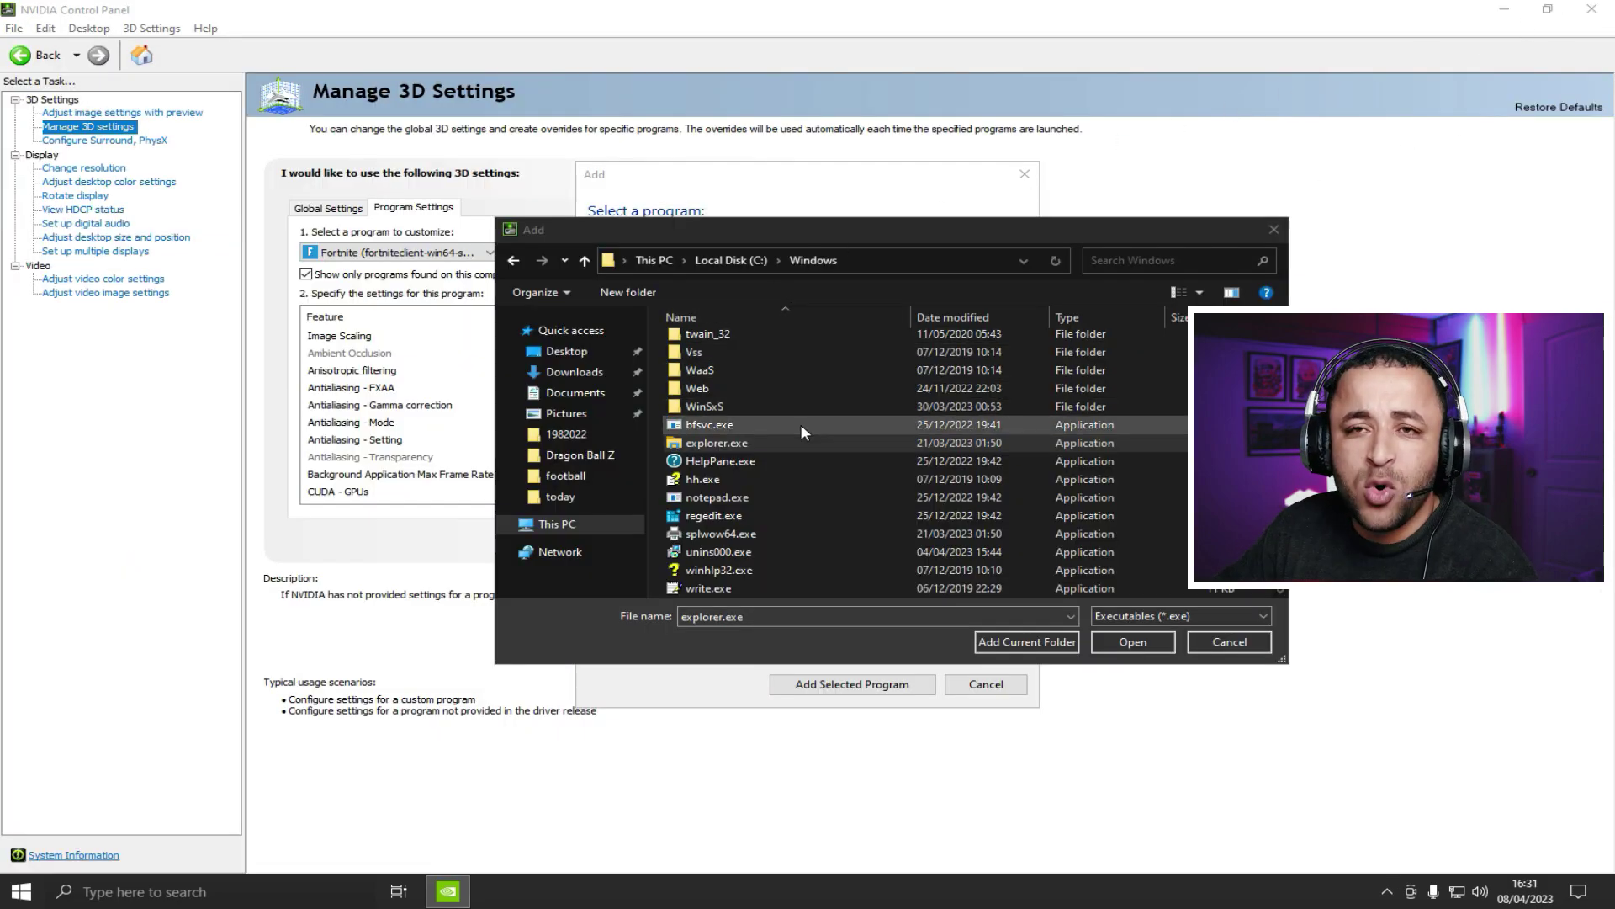
- Add explorer.exe as a customized program and apply Prefer maximum performance as its Power management mode, keeping the change
left_click(725, 445)
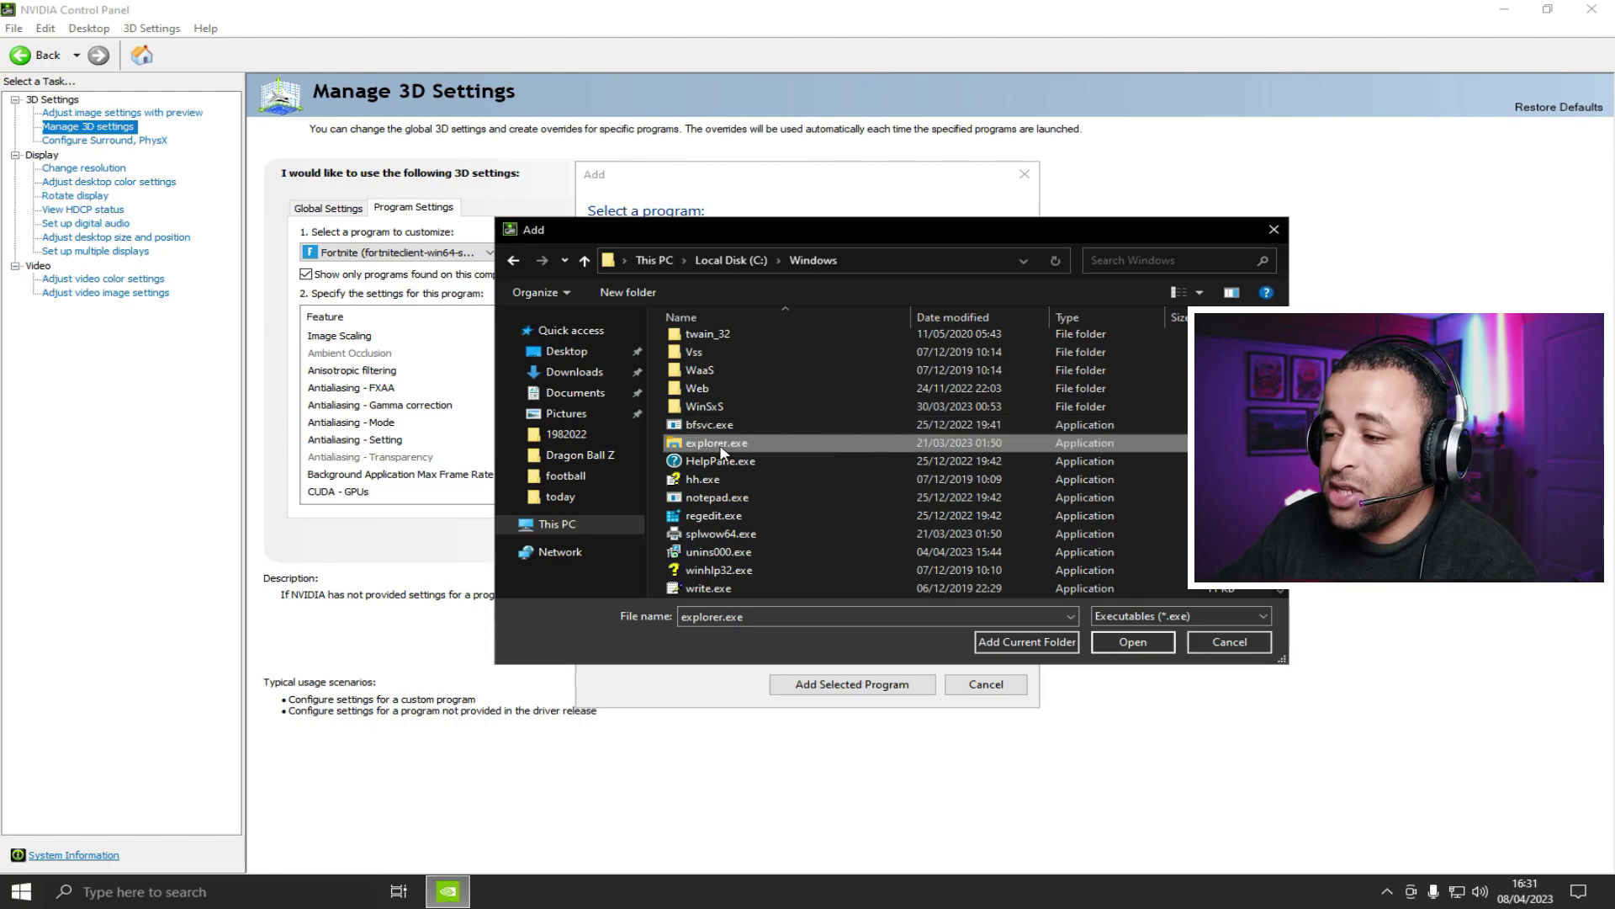
left_click(1123, 640)
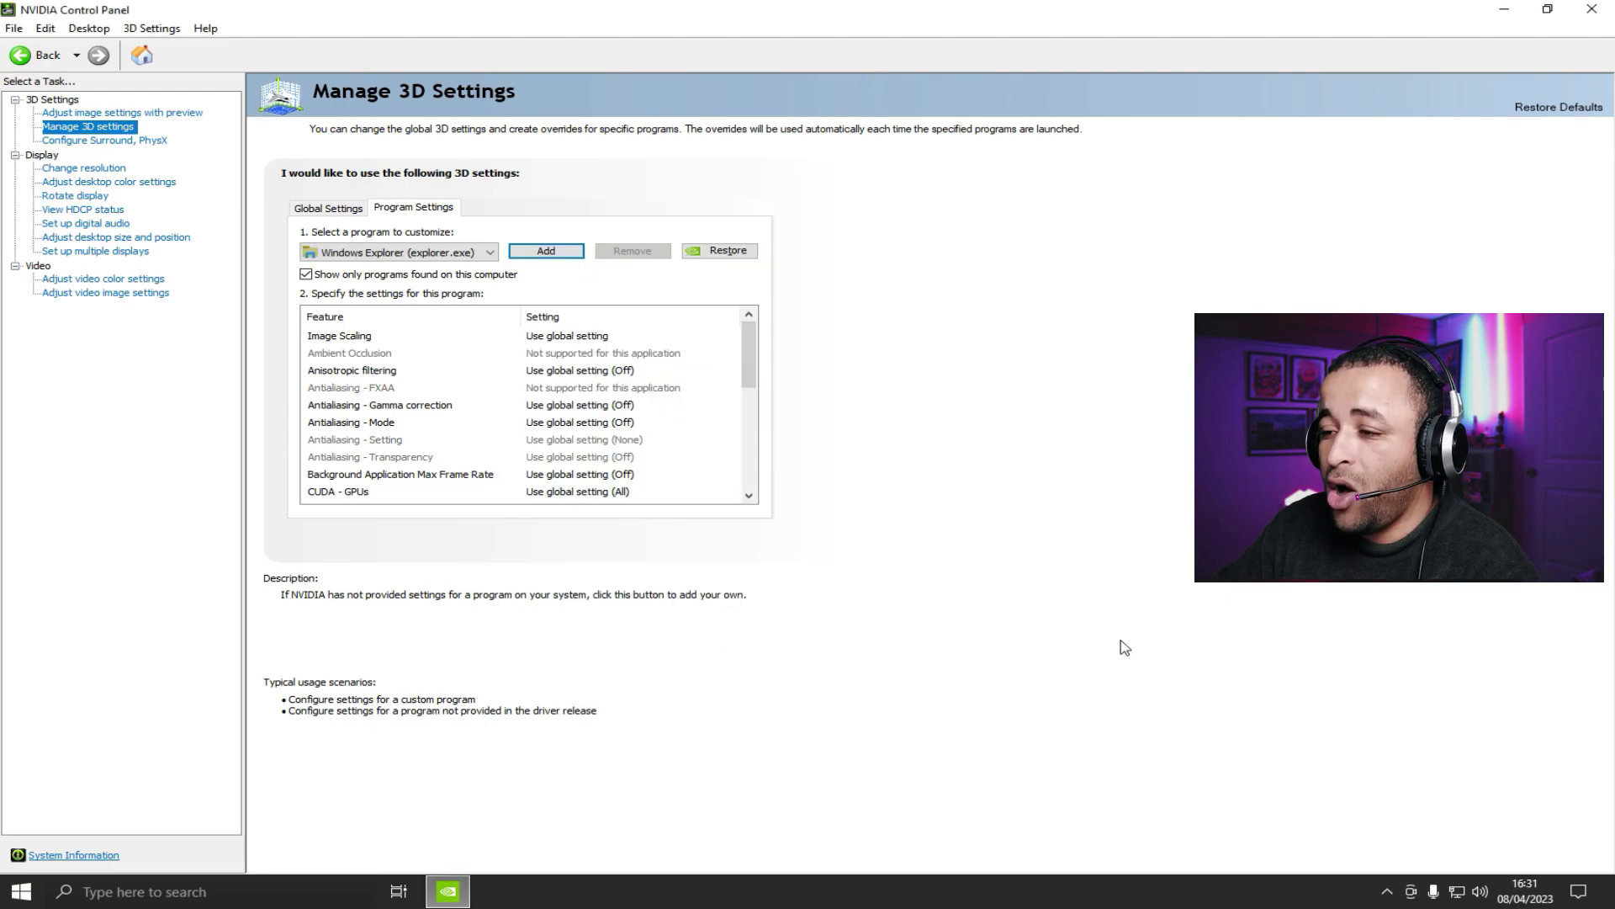
left_click_drag(748, 357, 758, 443)
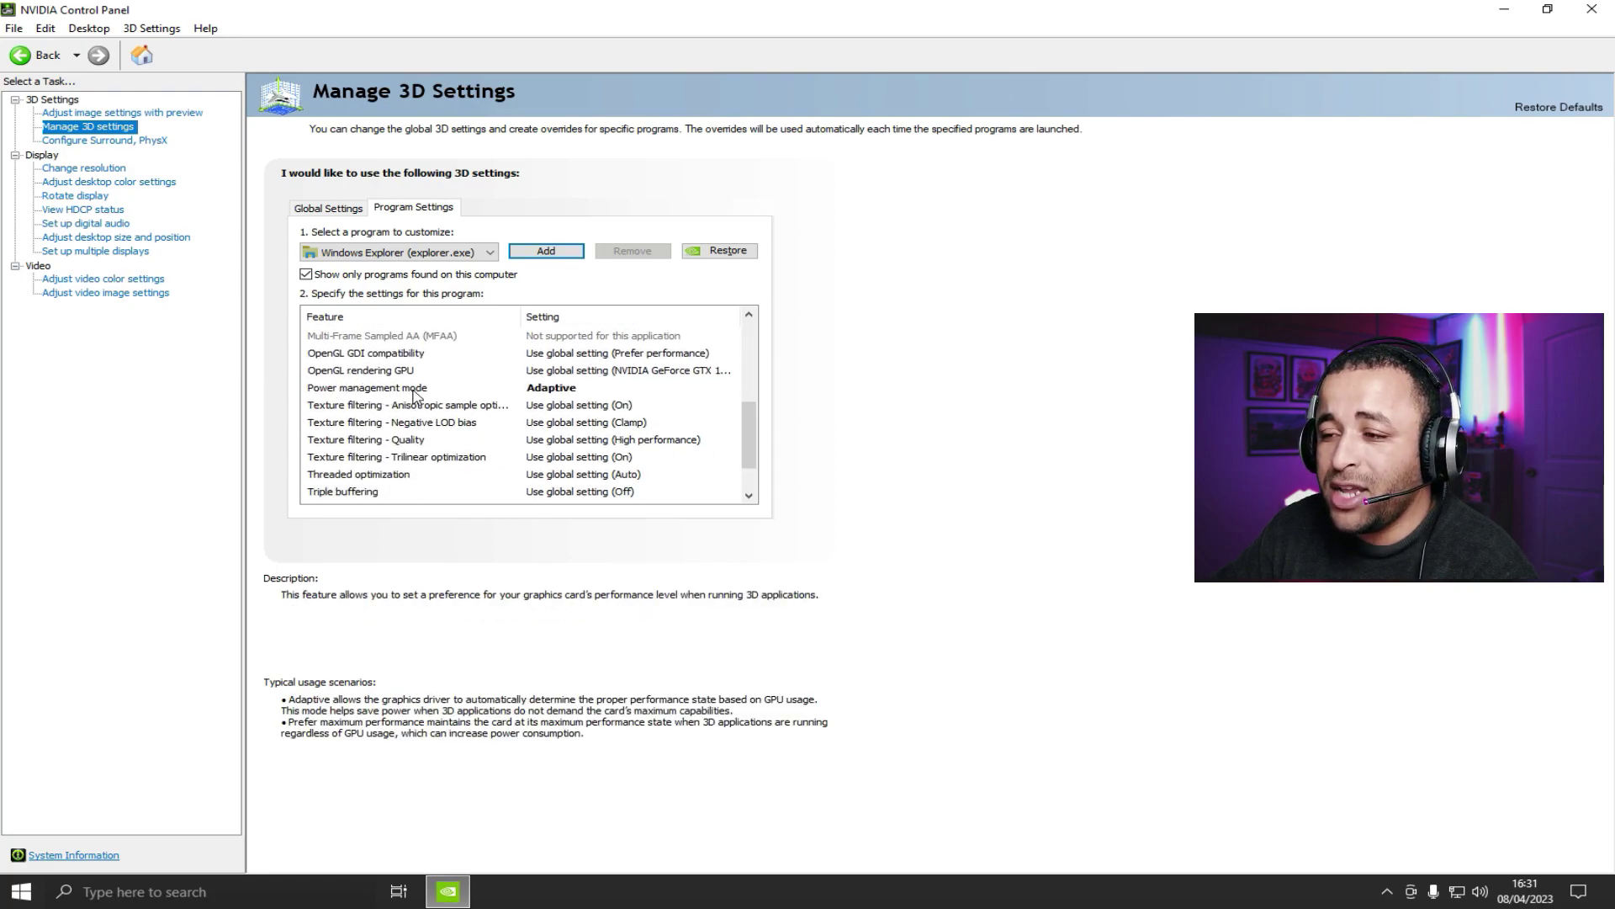
left_click(549, 388)
left_click(549, 389)
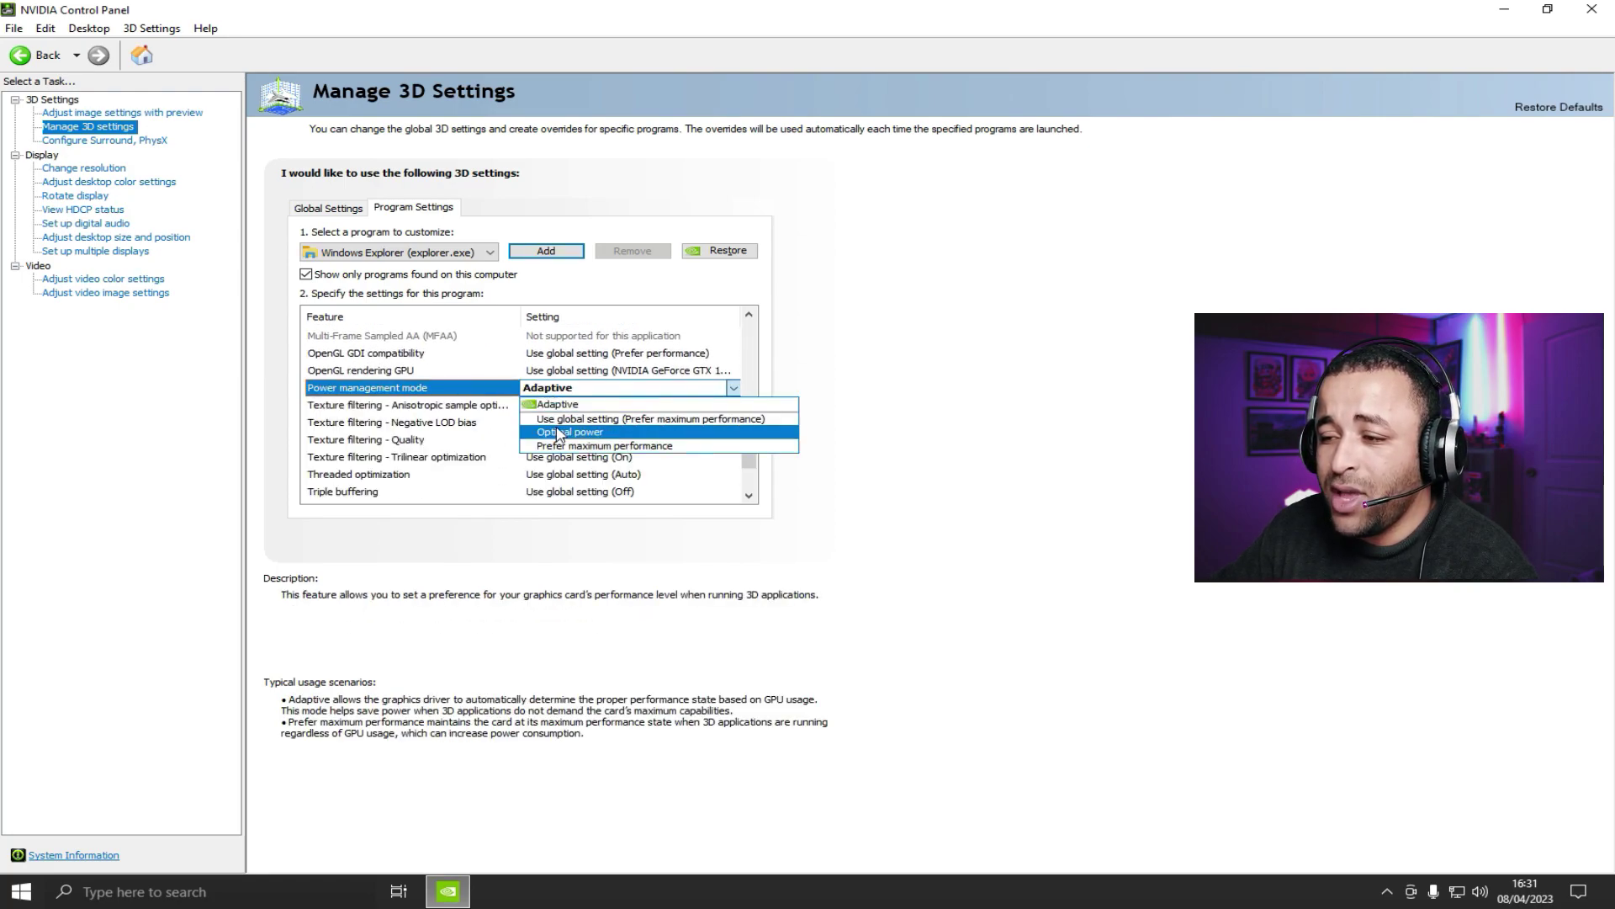
left_click(582, 448)
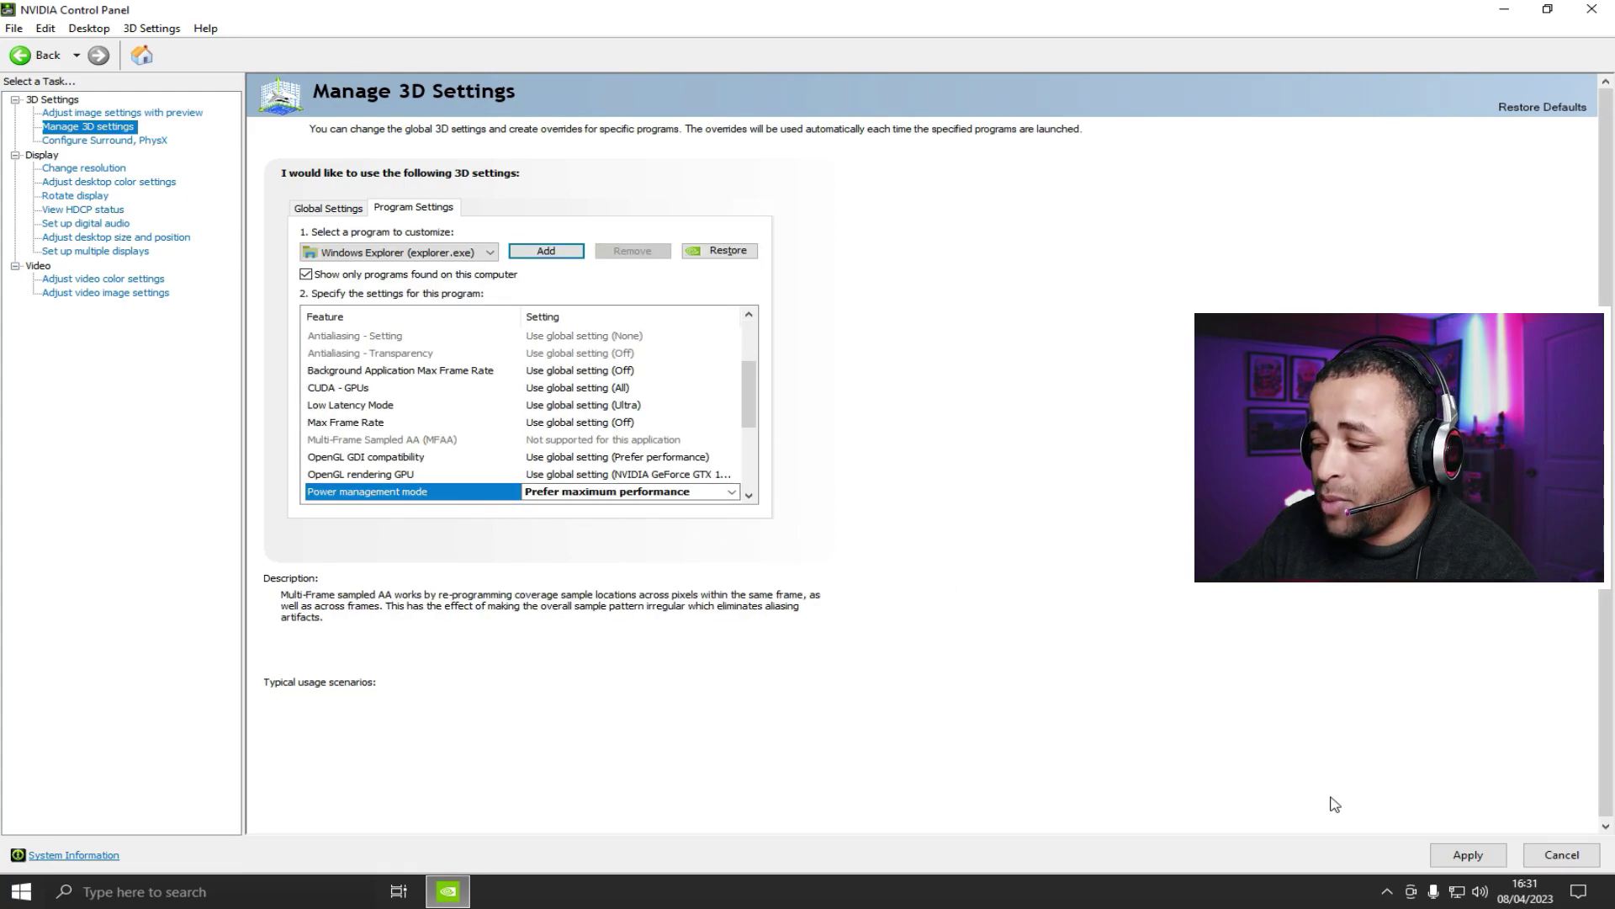
left_click(1447, 855)
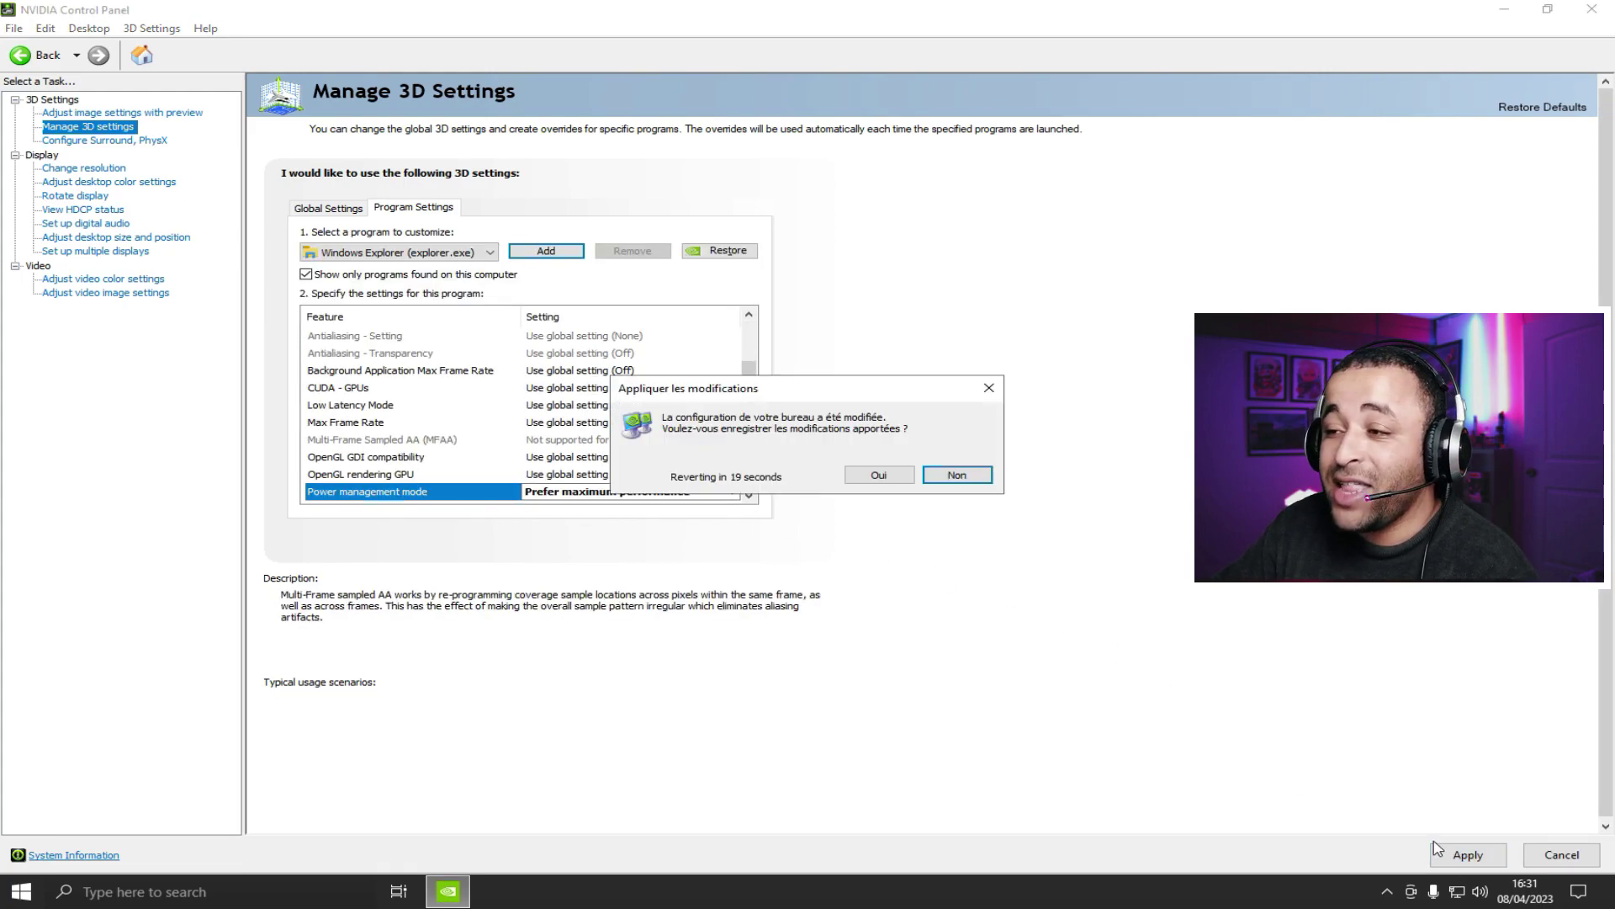
left_click(894, 474)
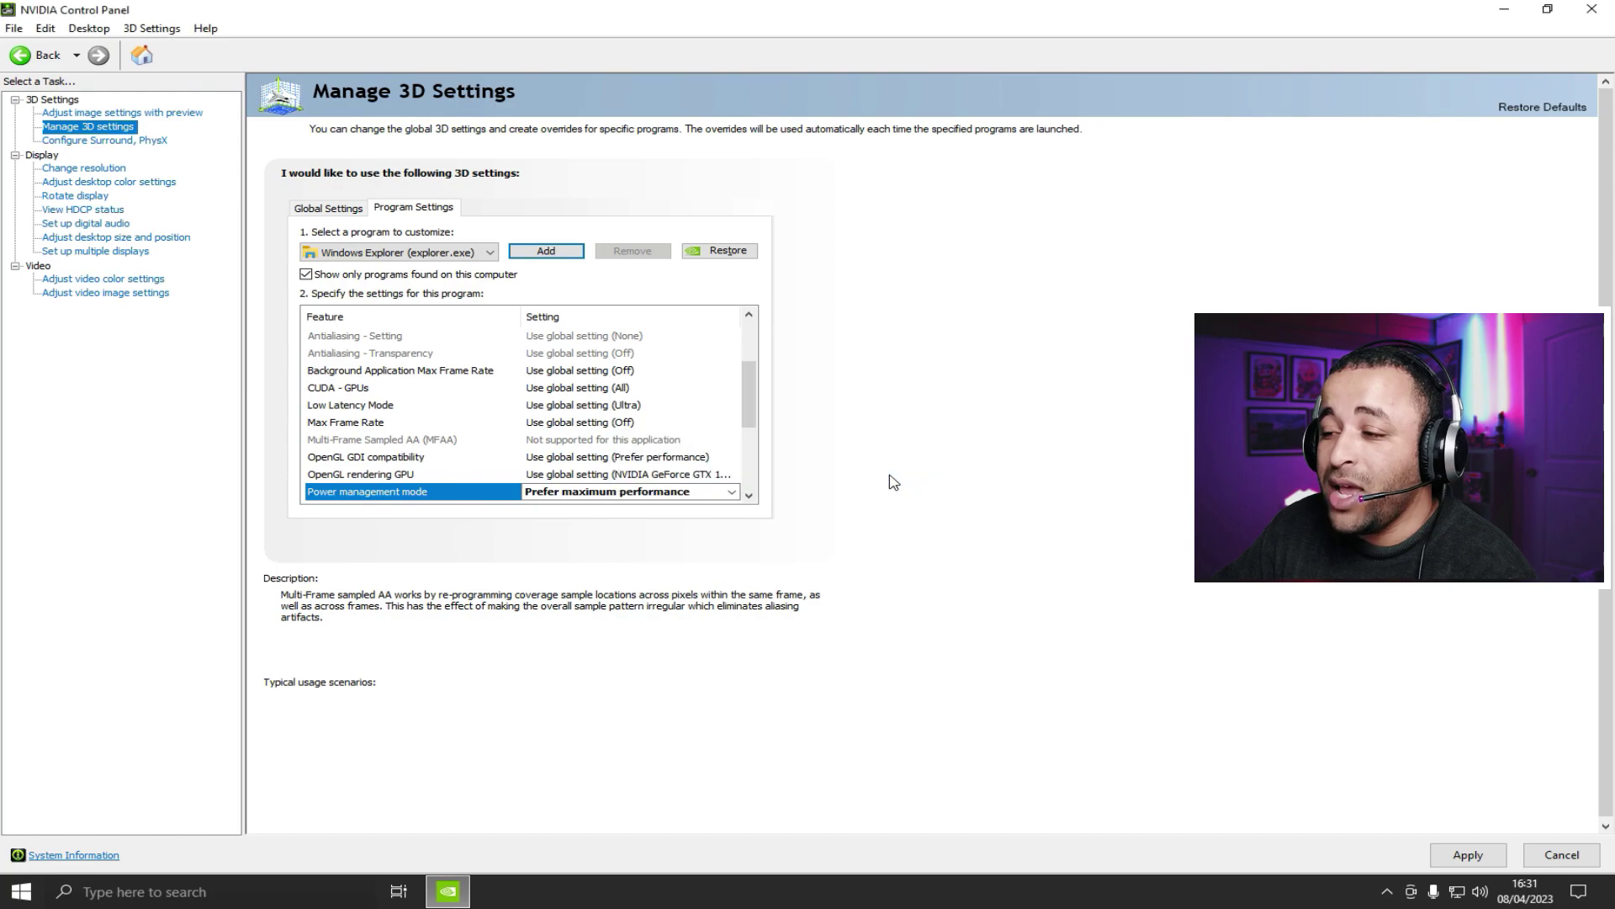
scroll(749, 396, "down", 2)
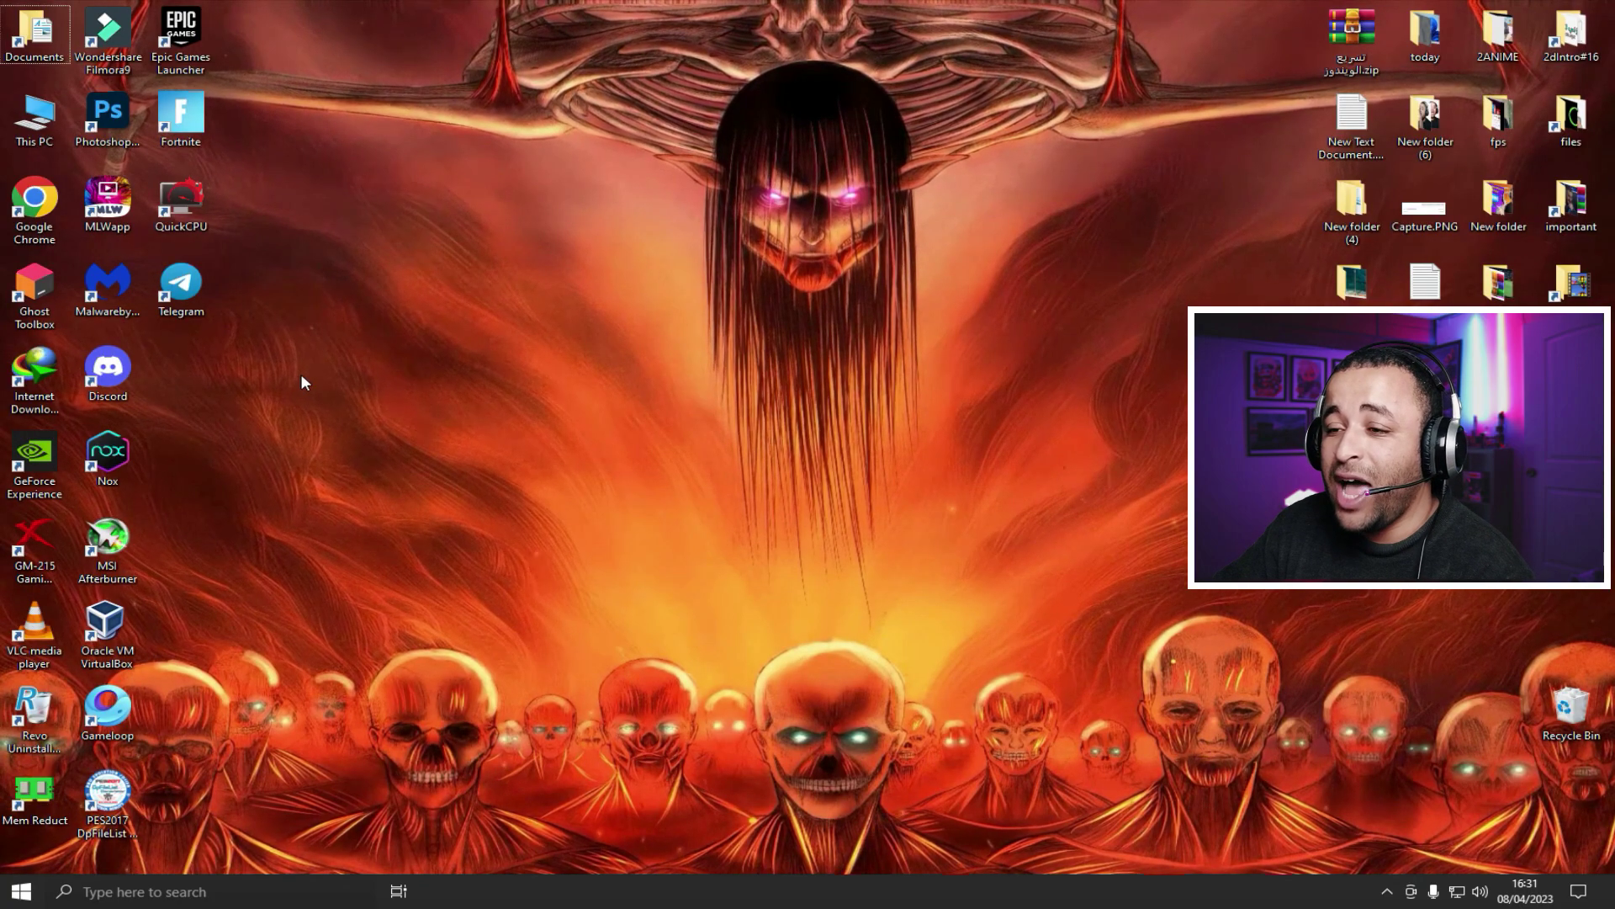
right_click(300, 373)
left_click(370, 426)
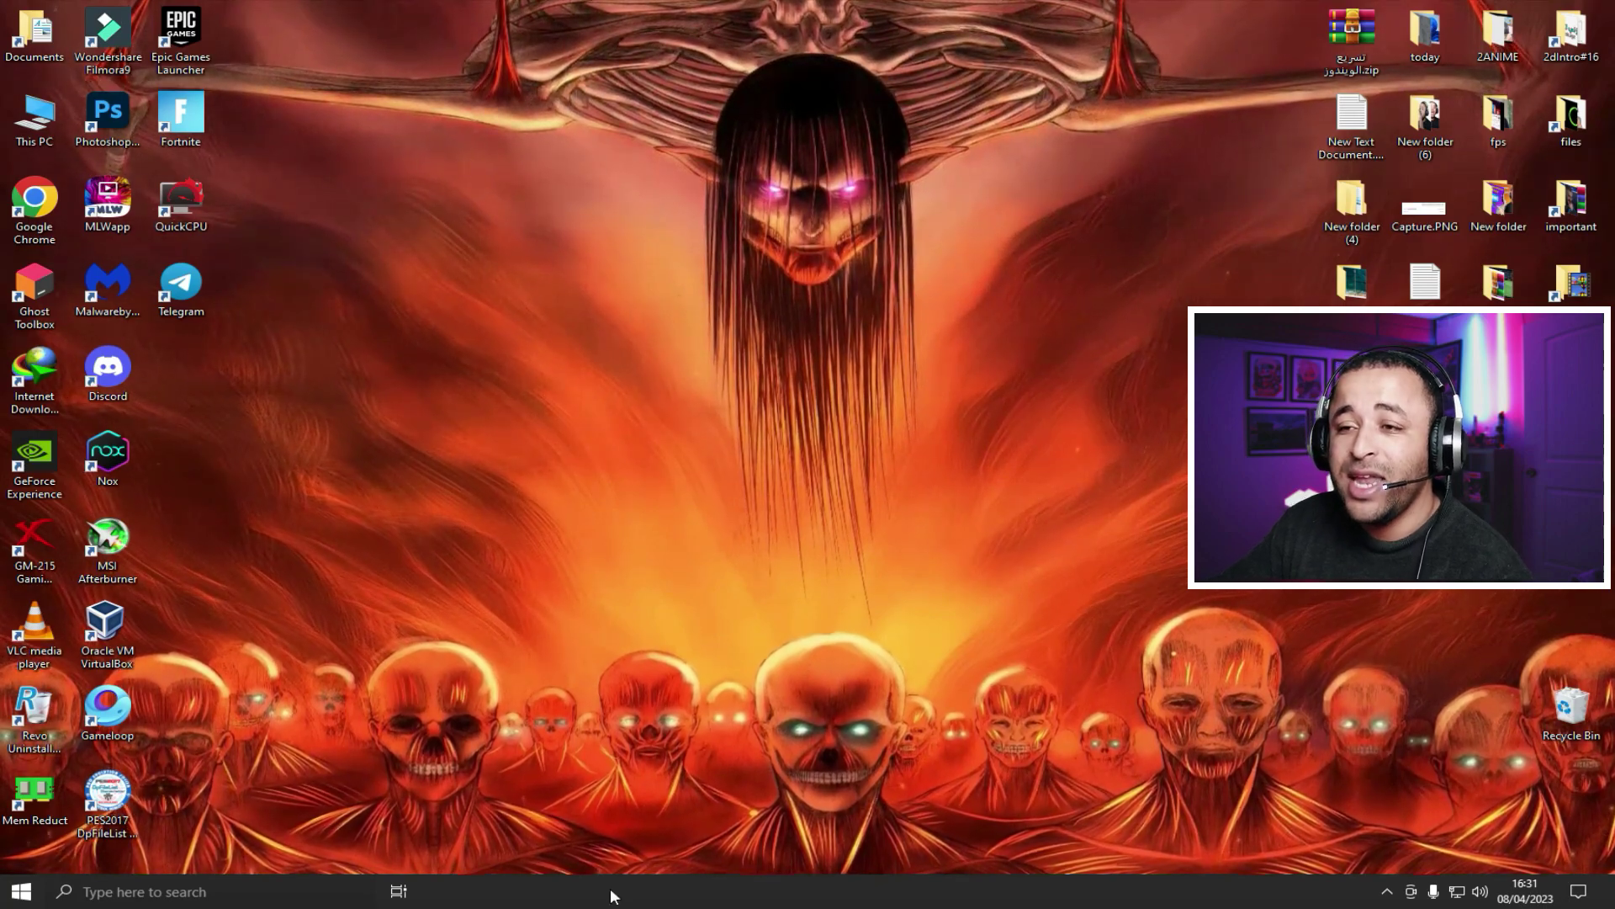
- Switch to the Windows display settings, open Graphics settings and set Hardware-accelerated GPU scheduling to On
right_click(594, 330)
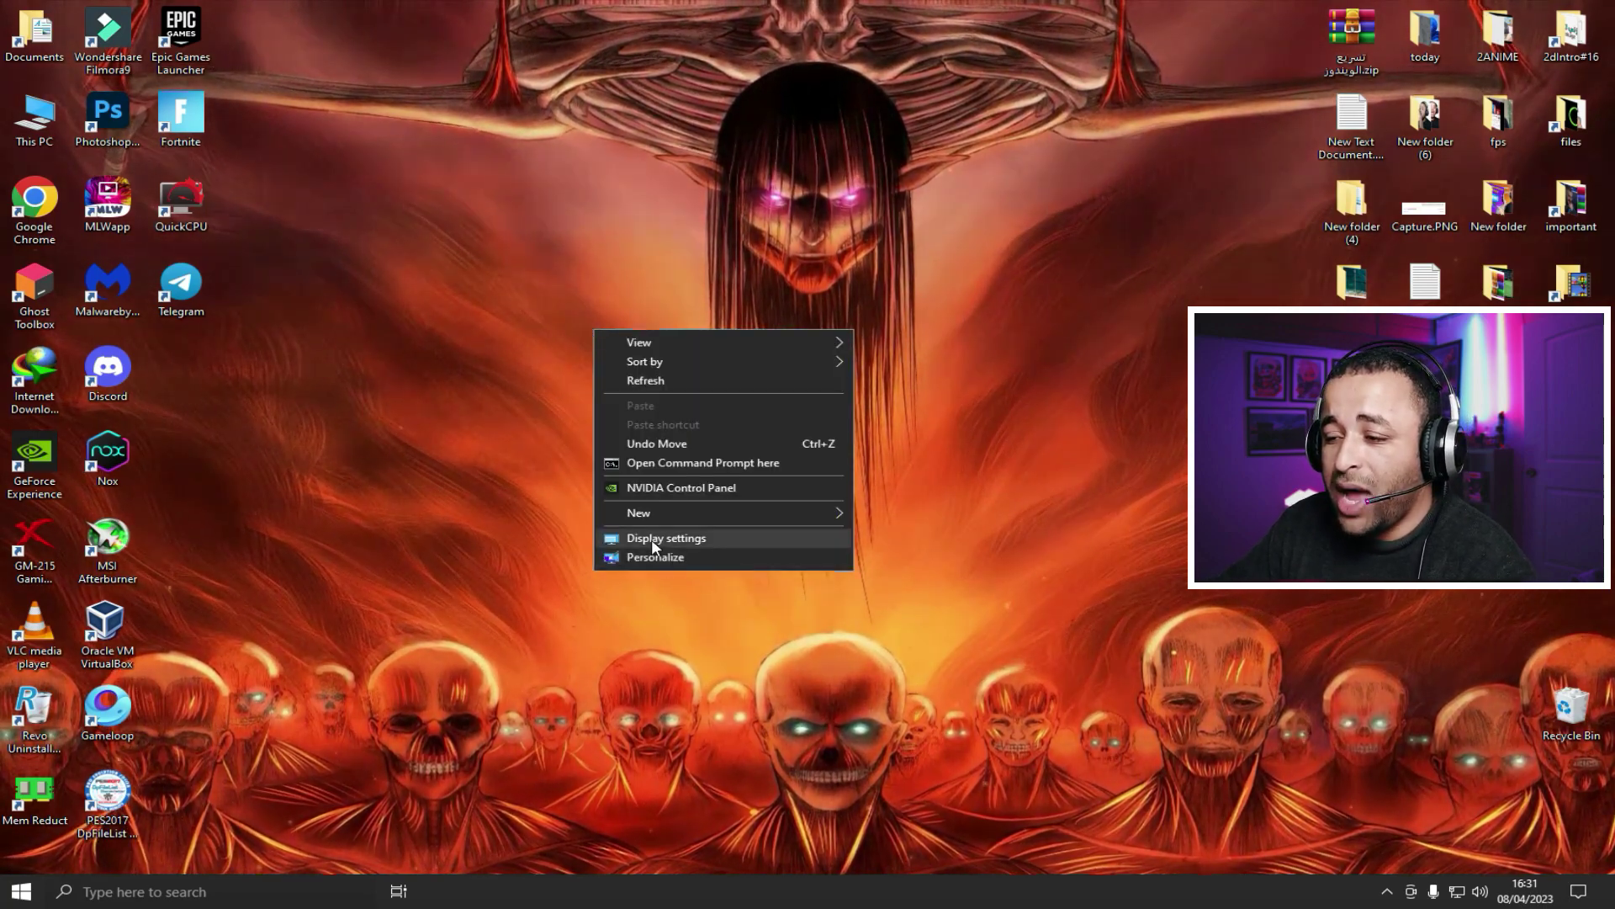
left_click(690, 543)
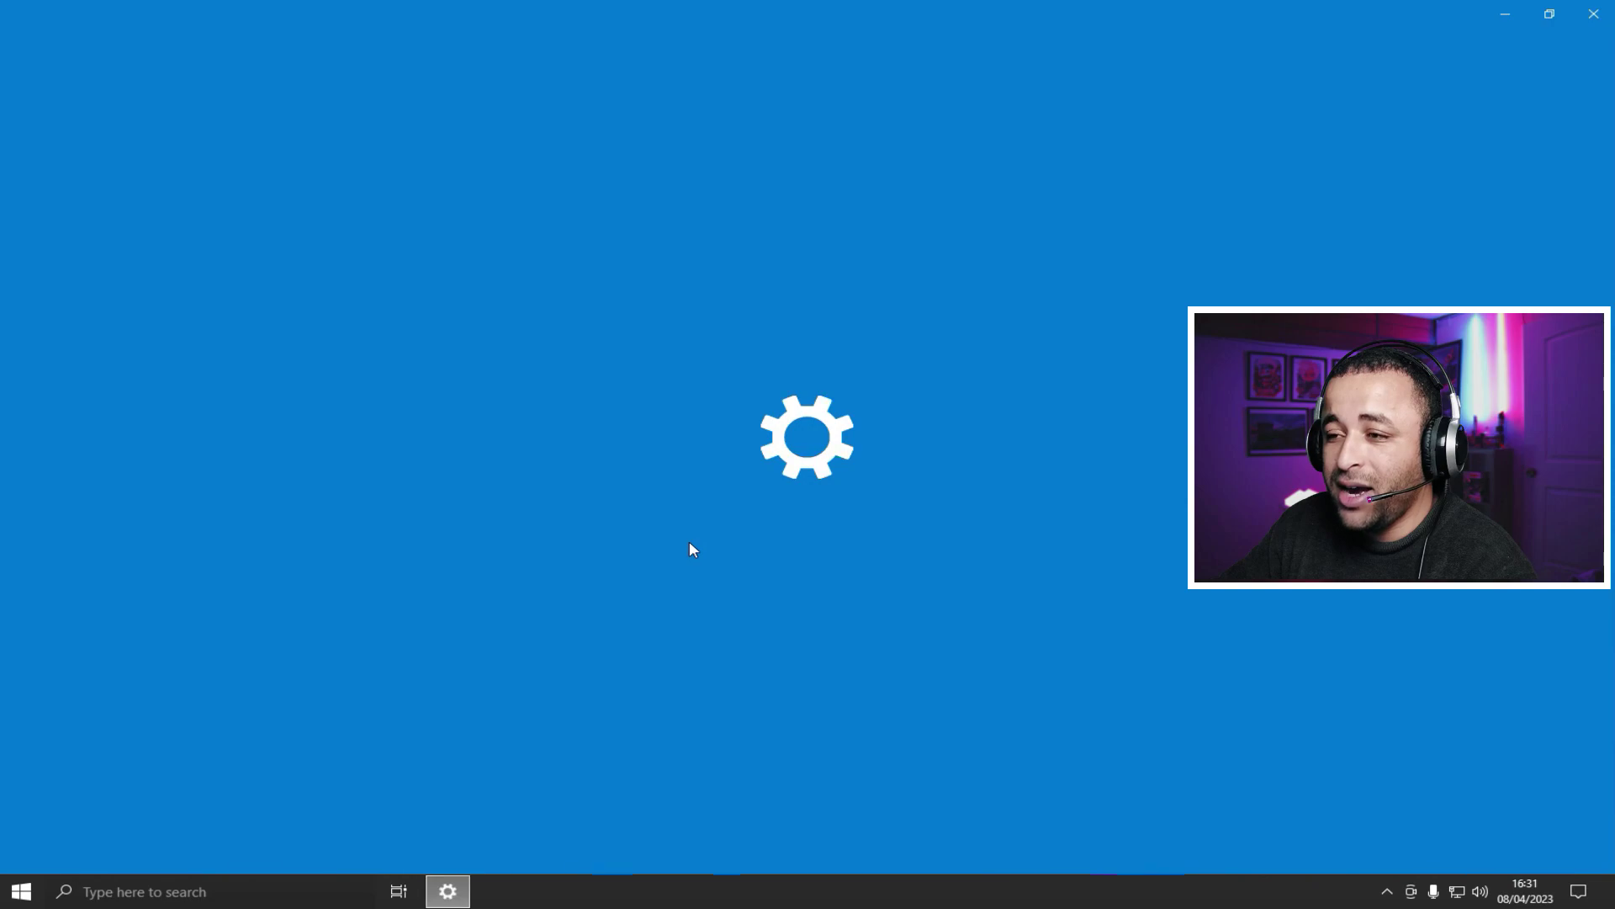
scroll(719, 562, "down", 1)
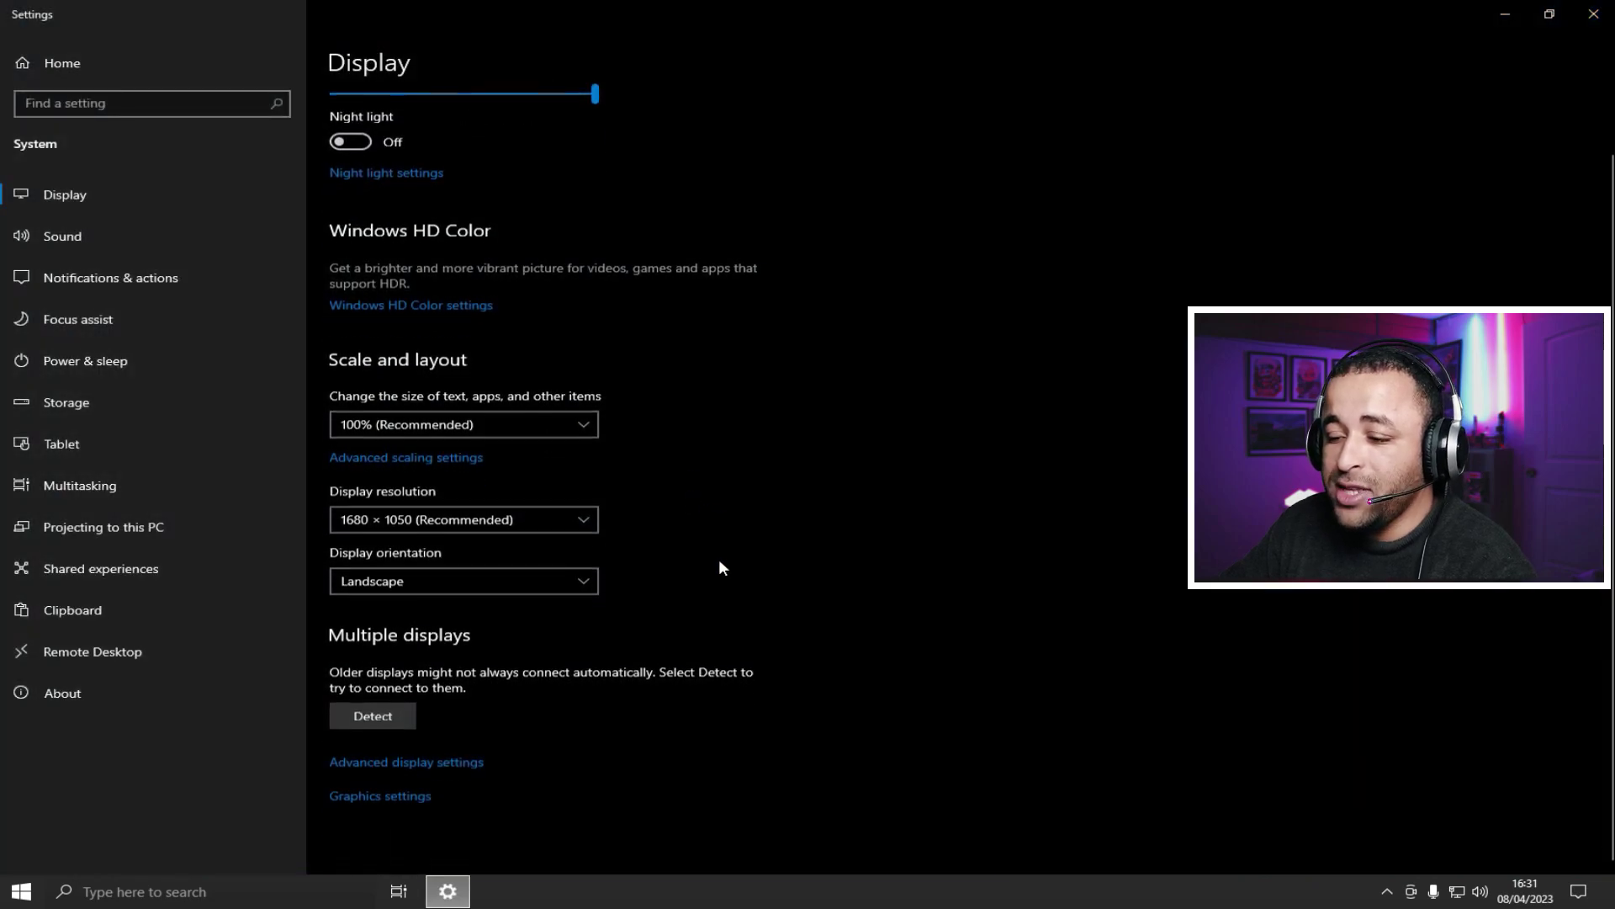
left_click(343, 797)
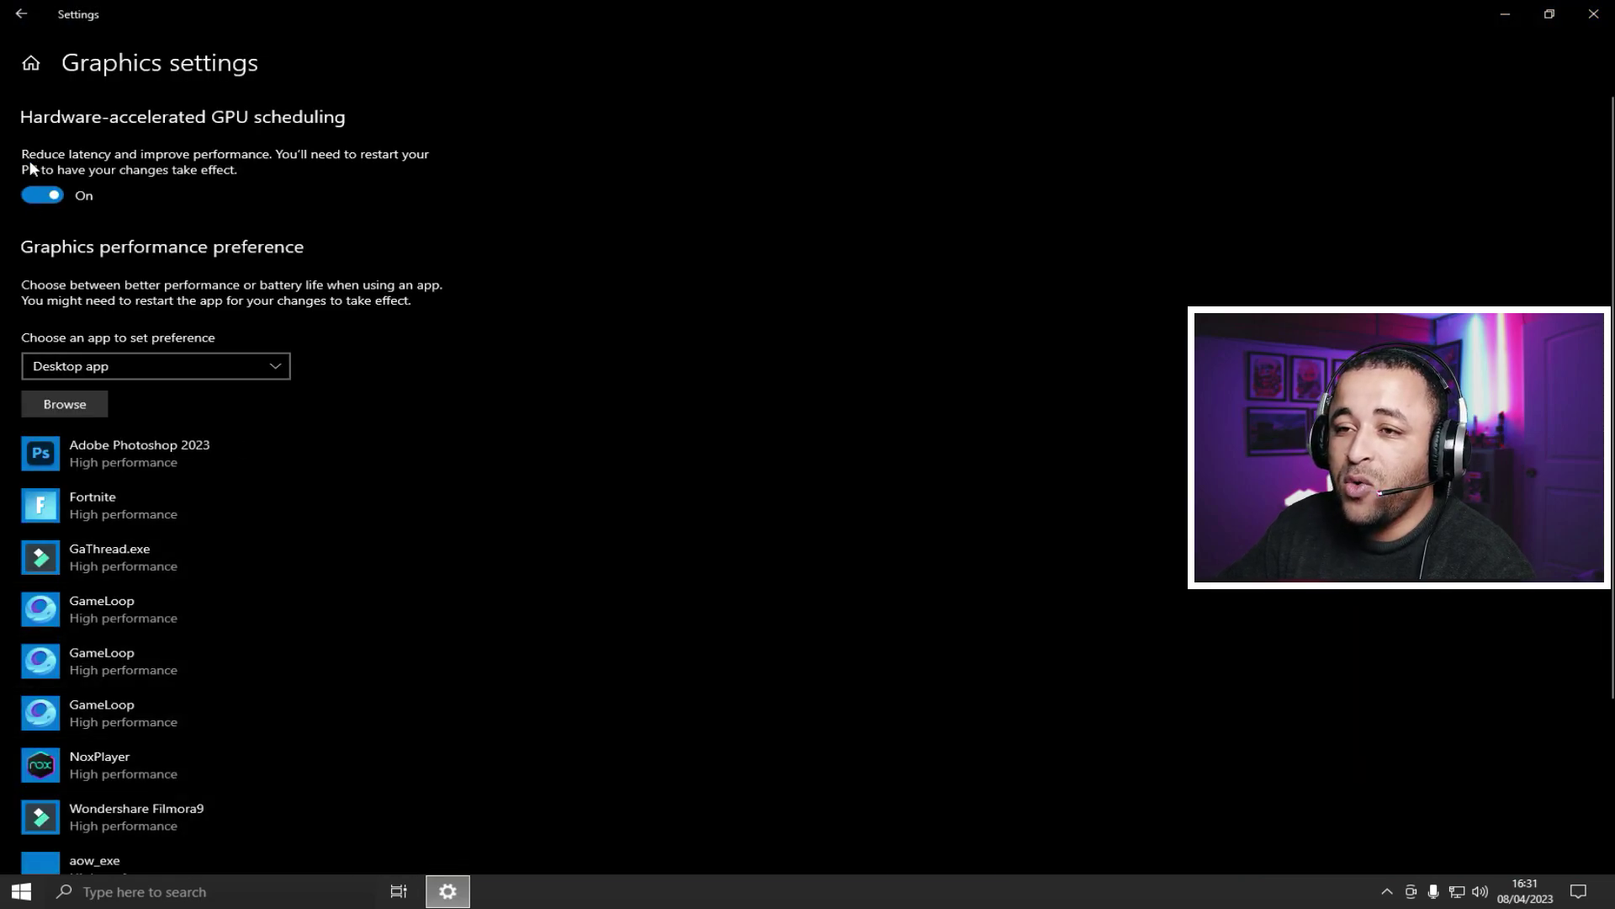
left_click(44, 197)
left_click(47, 194)
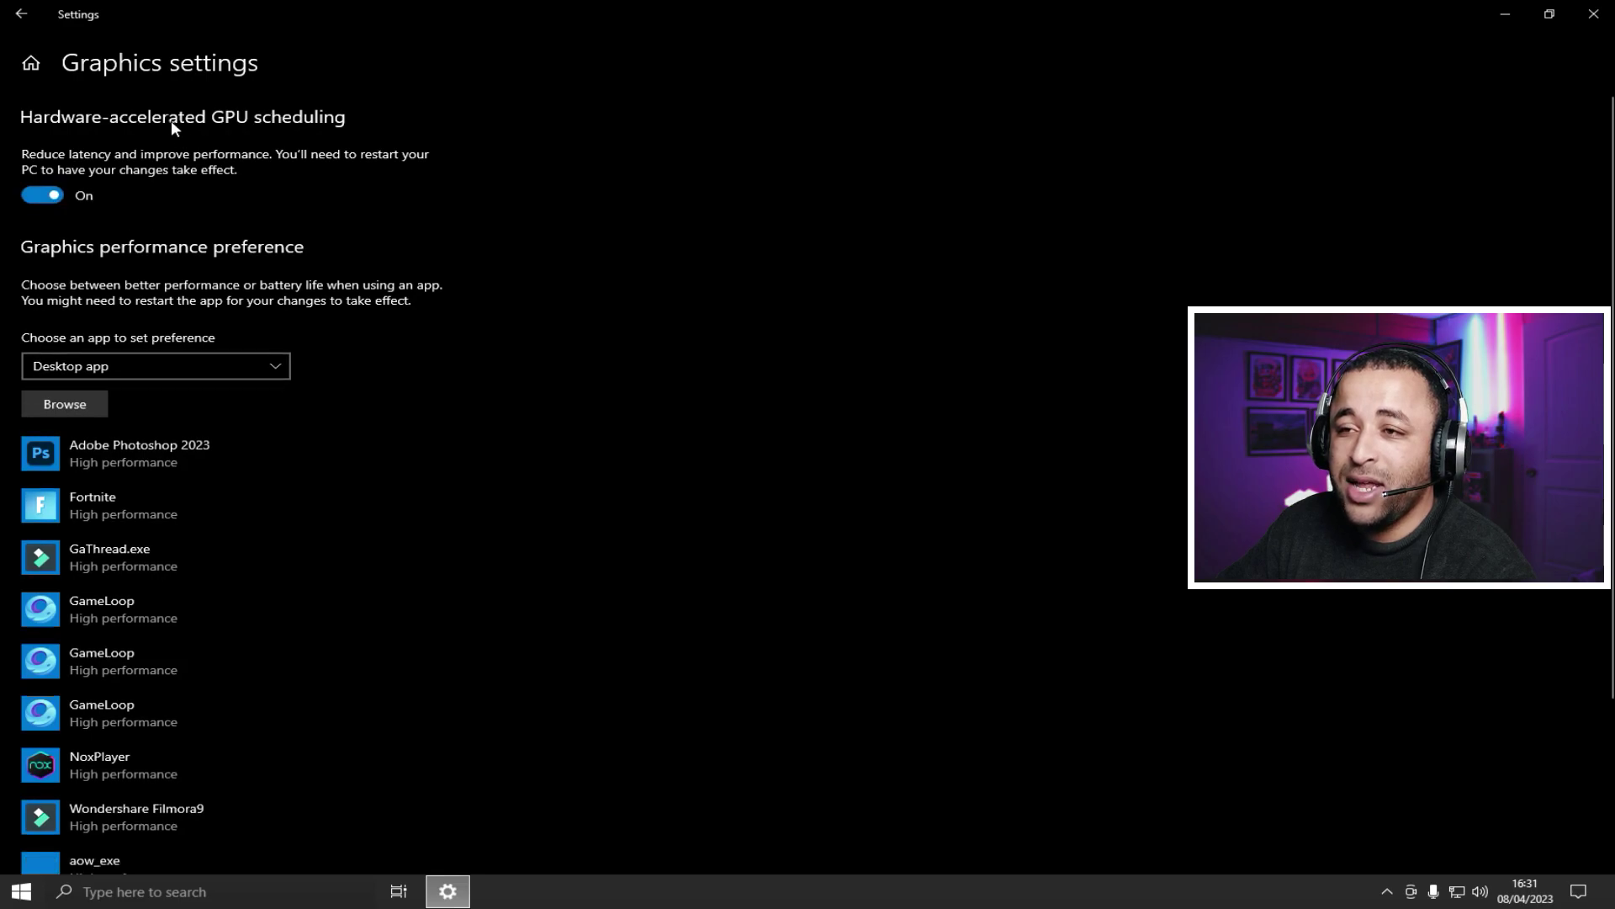
- Add FortniteLauncher.exe from the Fortnite Win64 folder as a desktop app and save its graphics preference as High performance
scroll(162, 202, "down", 3)
left_click(84, 190)
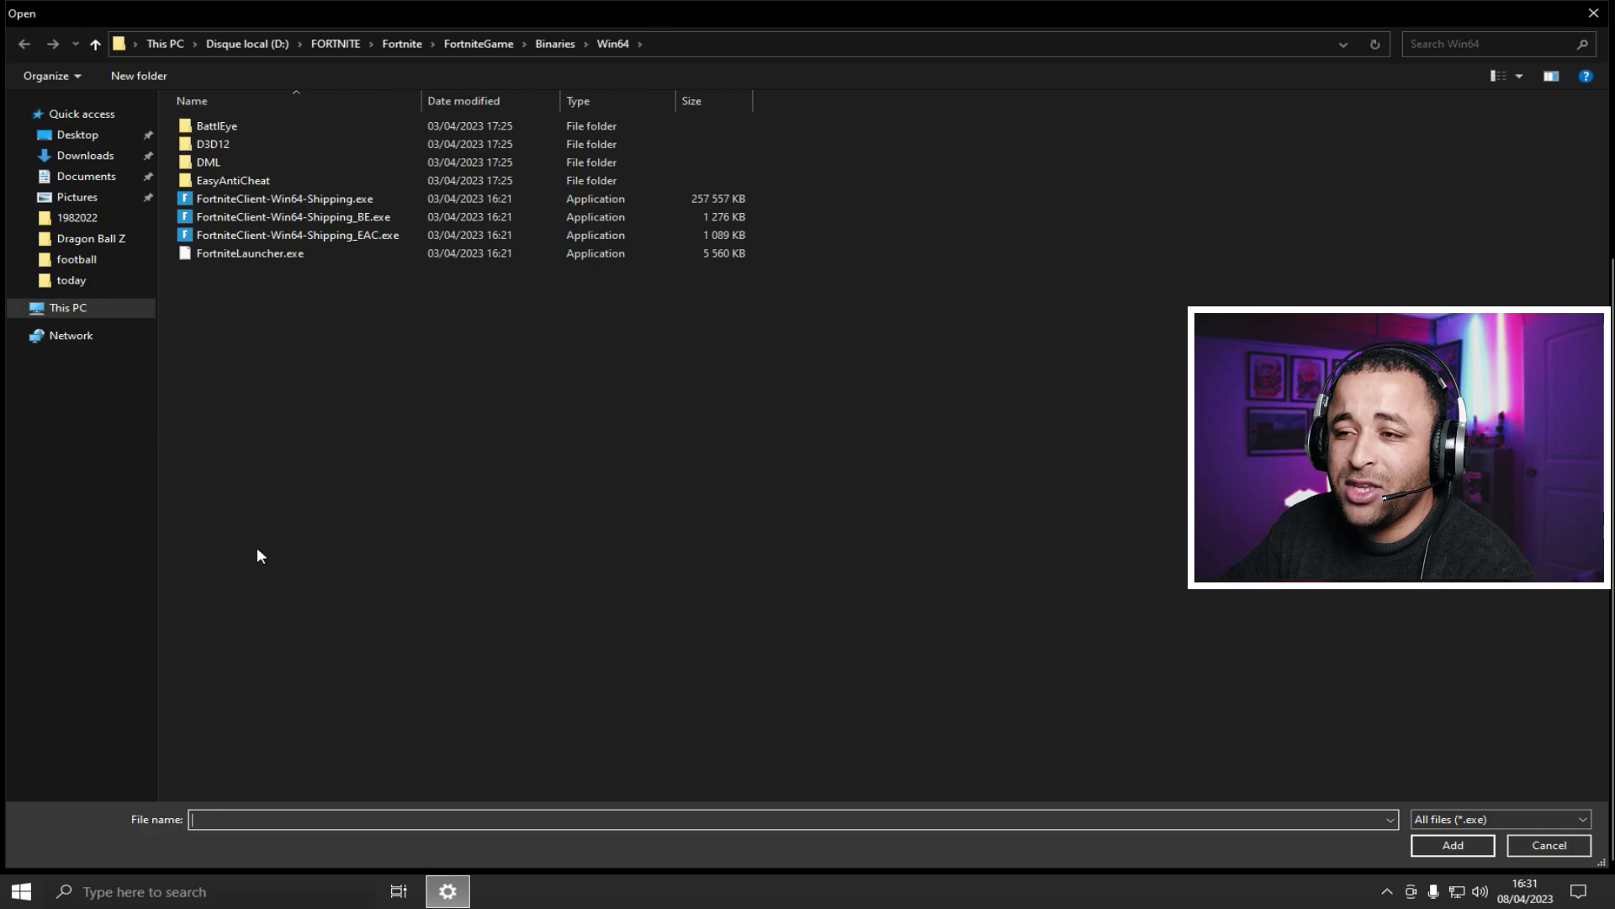
left_click(220, 252)
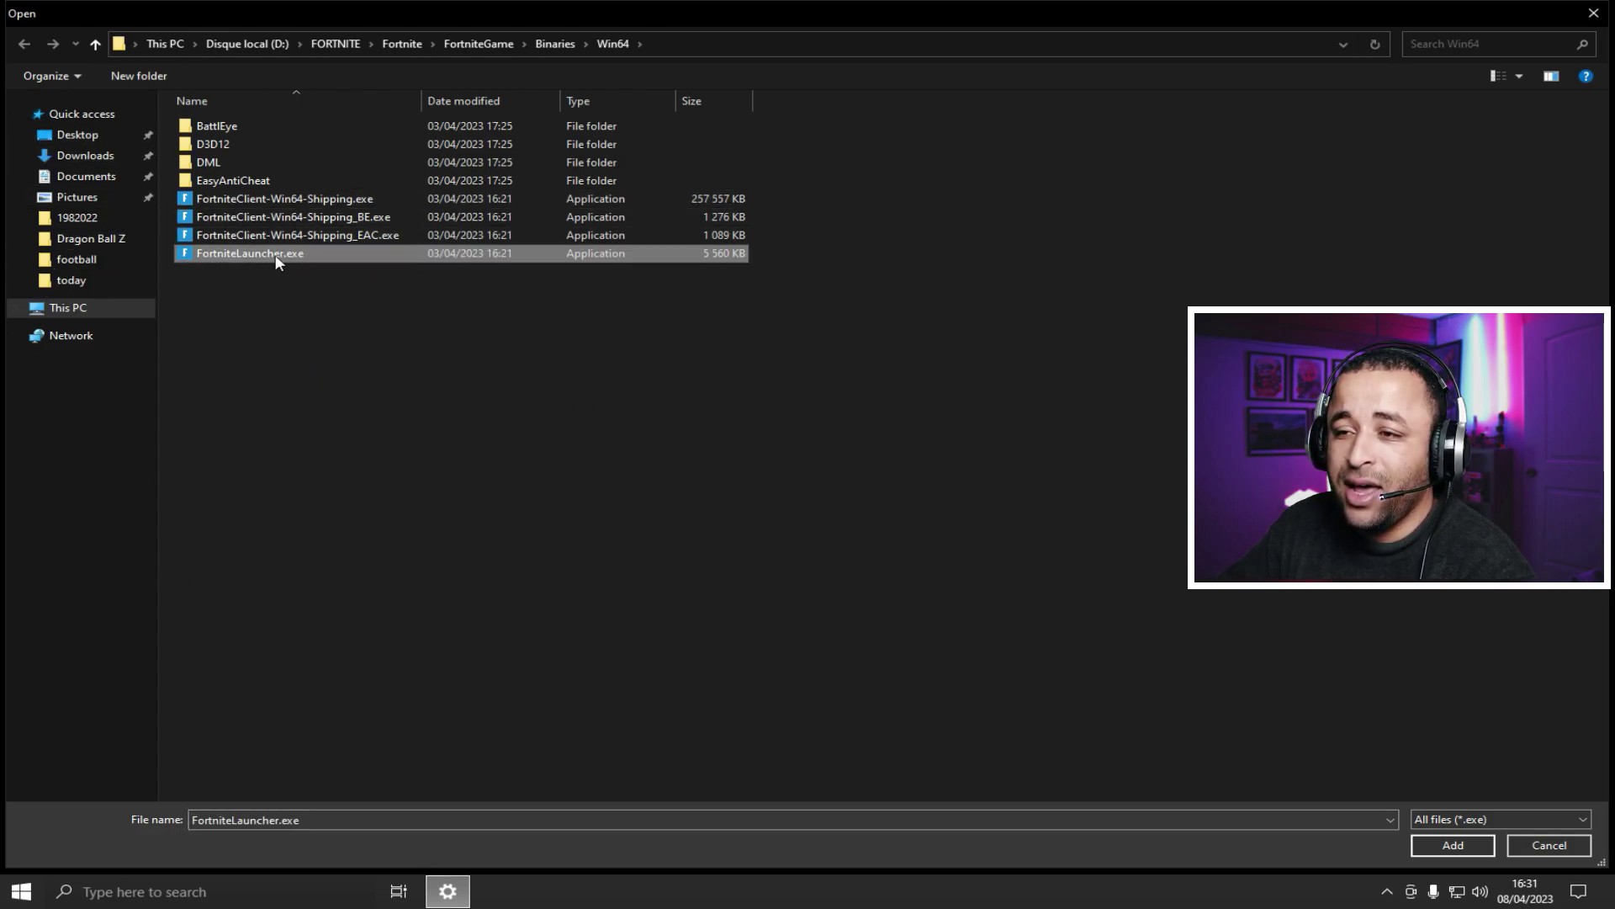
left_click(1452, 844)
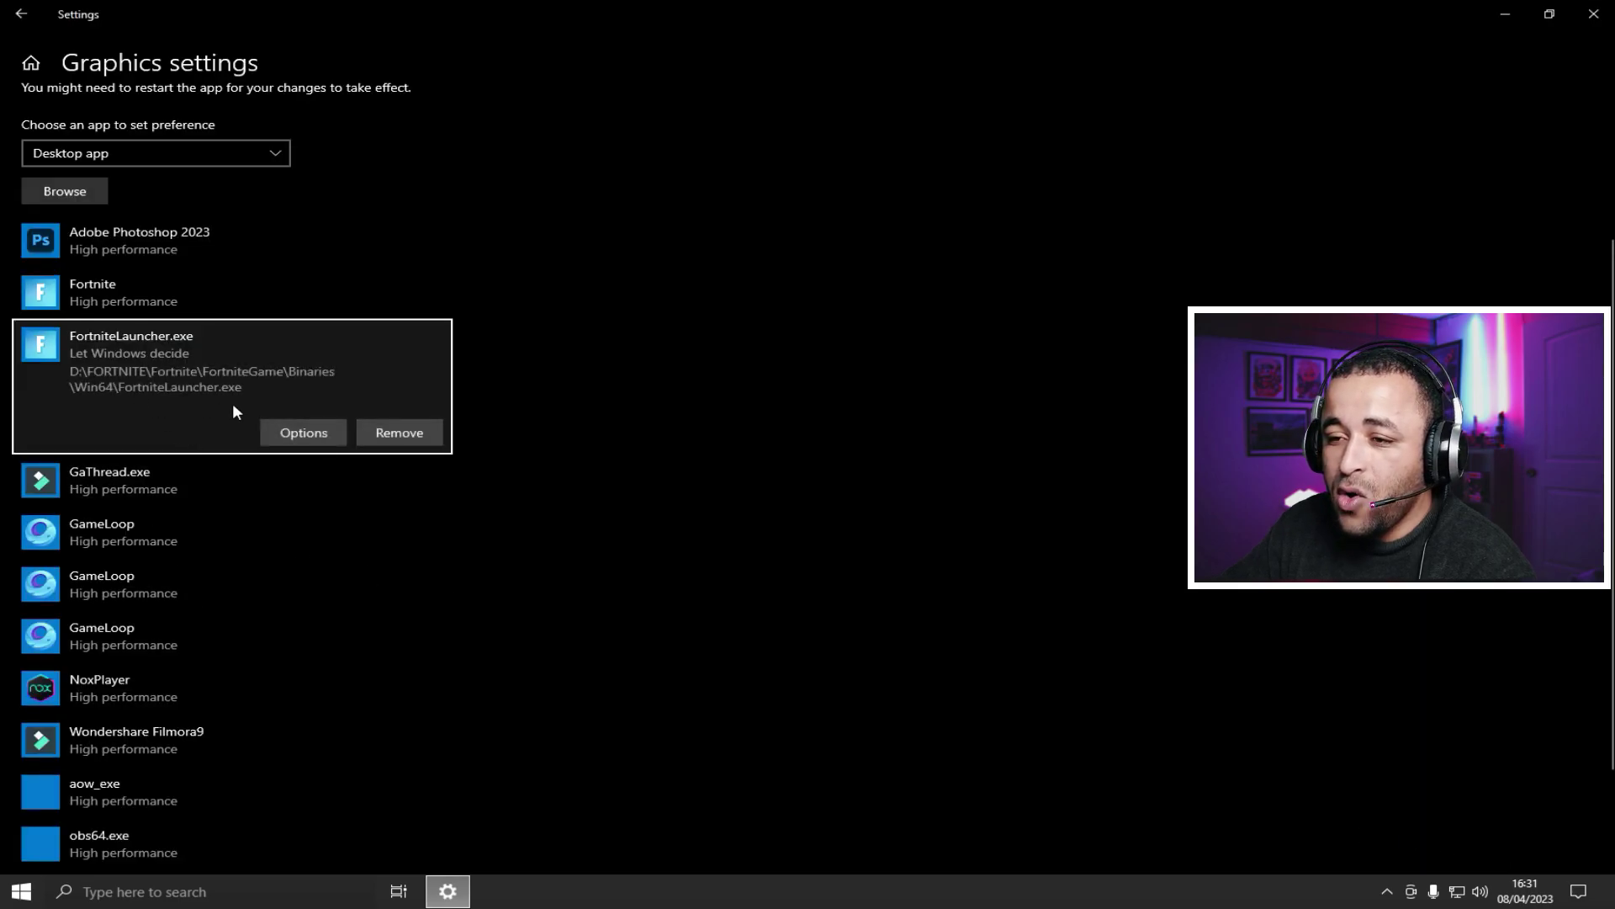
left_click(301, 436)
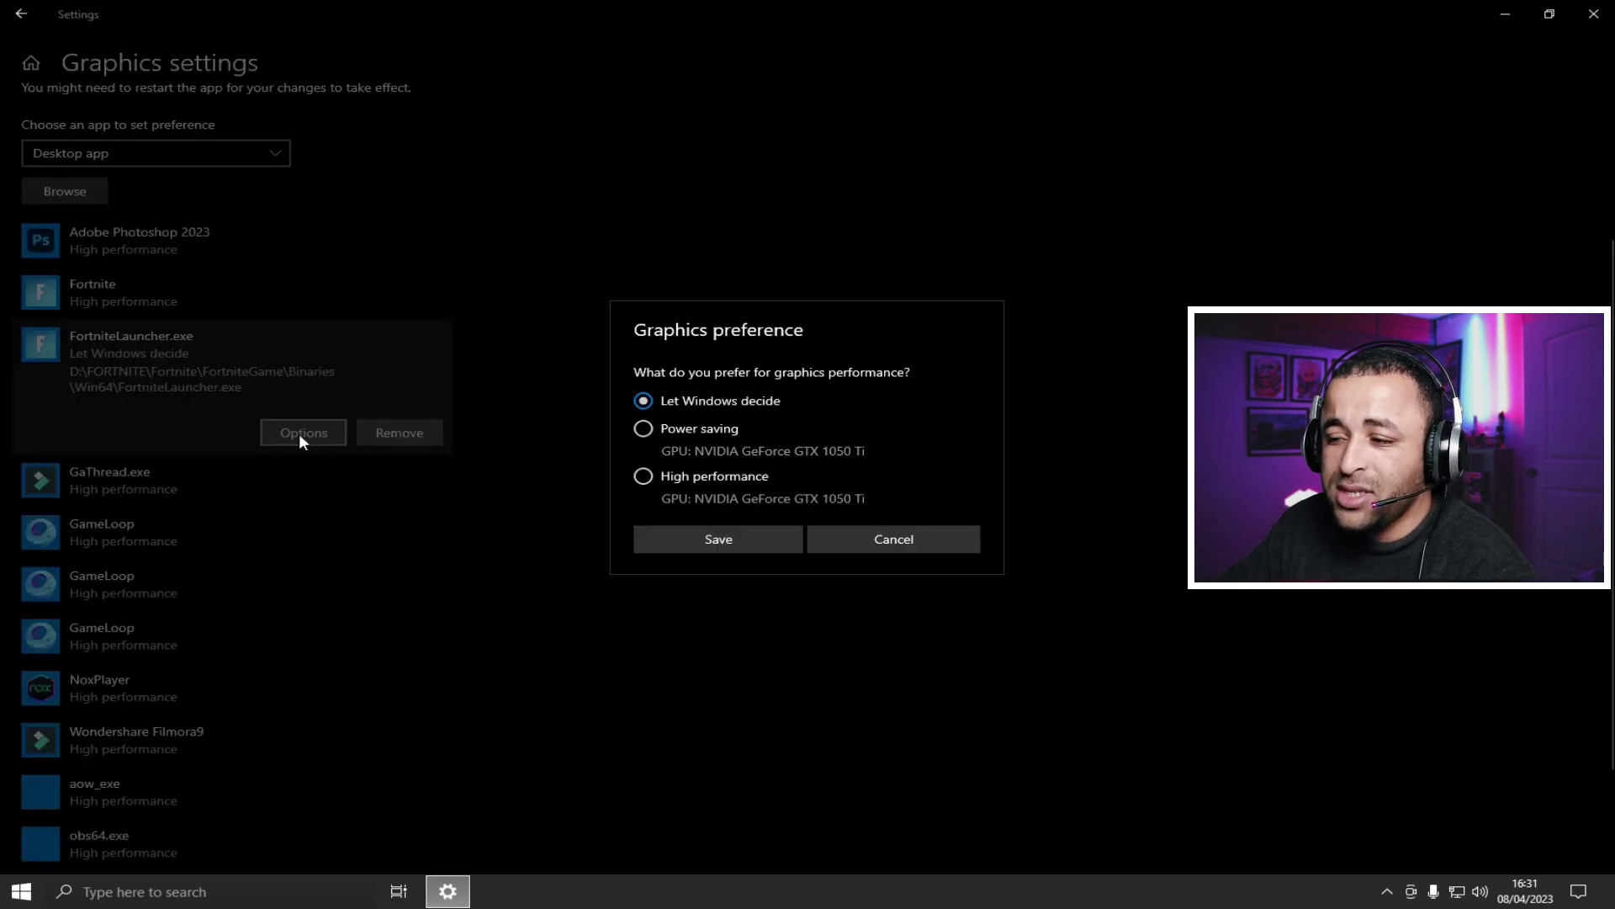
left_click(643, 476)
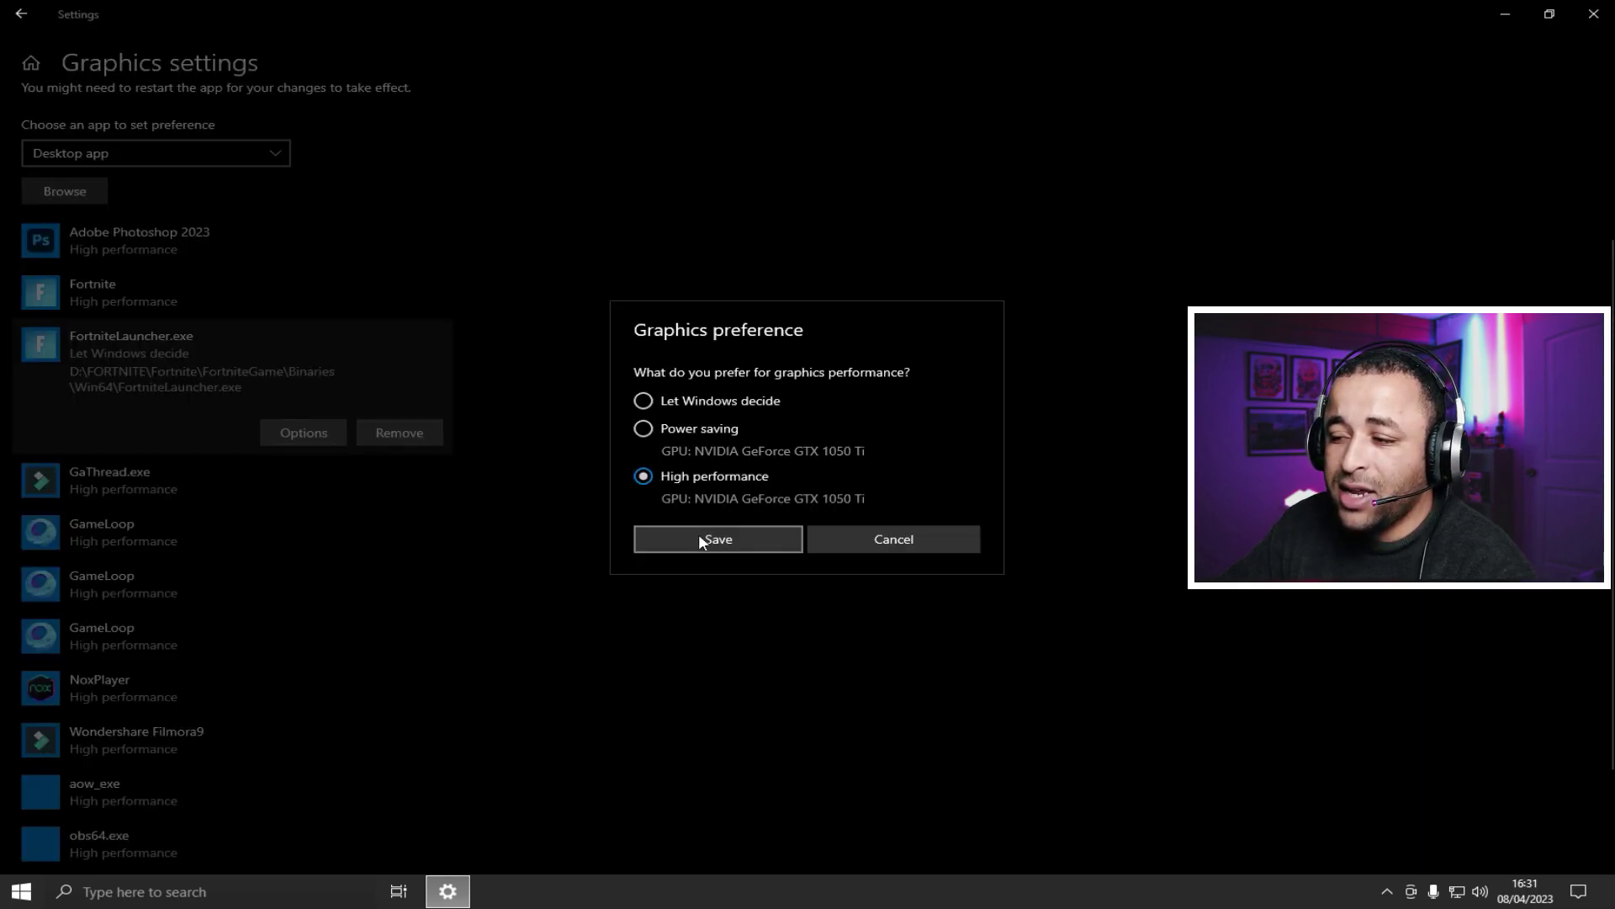
left_click(700, 537)
- Try to add Nox from the Desktop folder to the graphics performance preference list
left_click(74, 190)
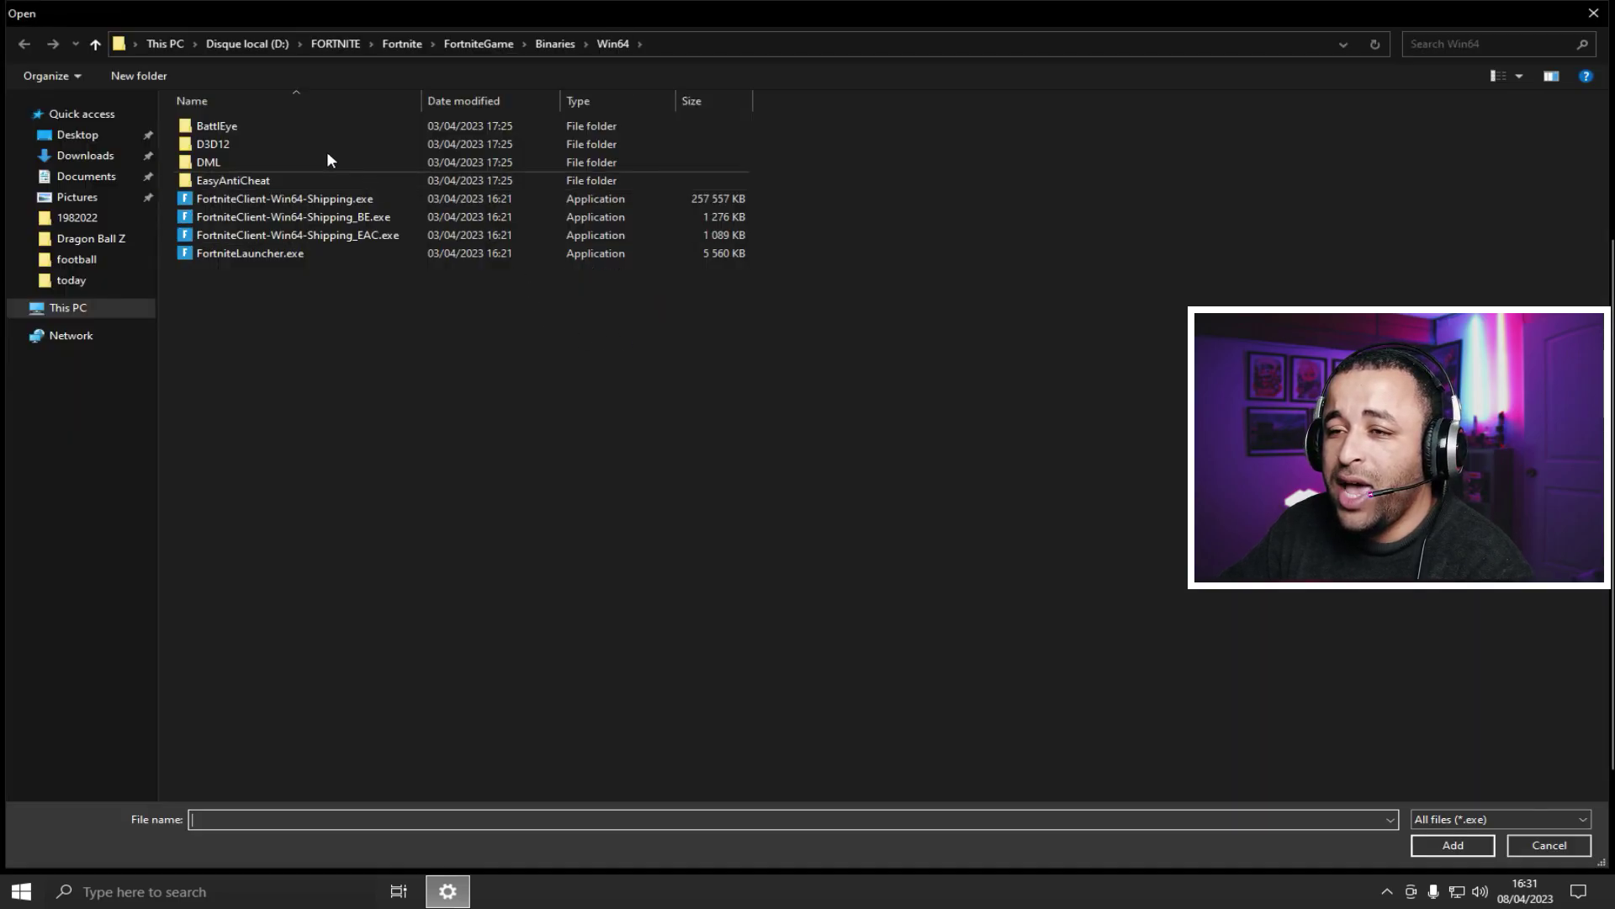
left_click(80, 135)
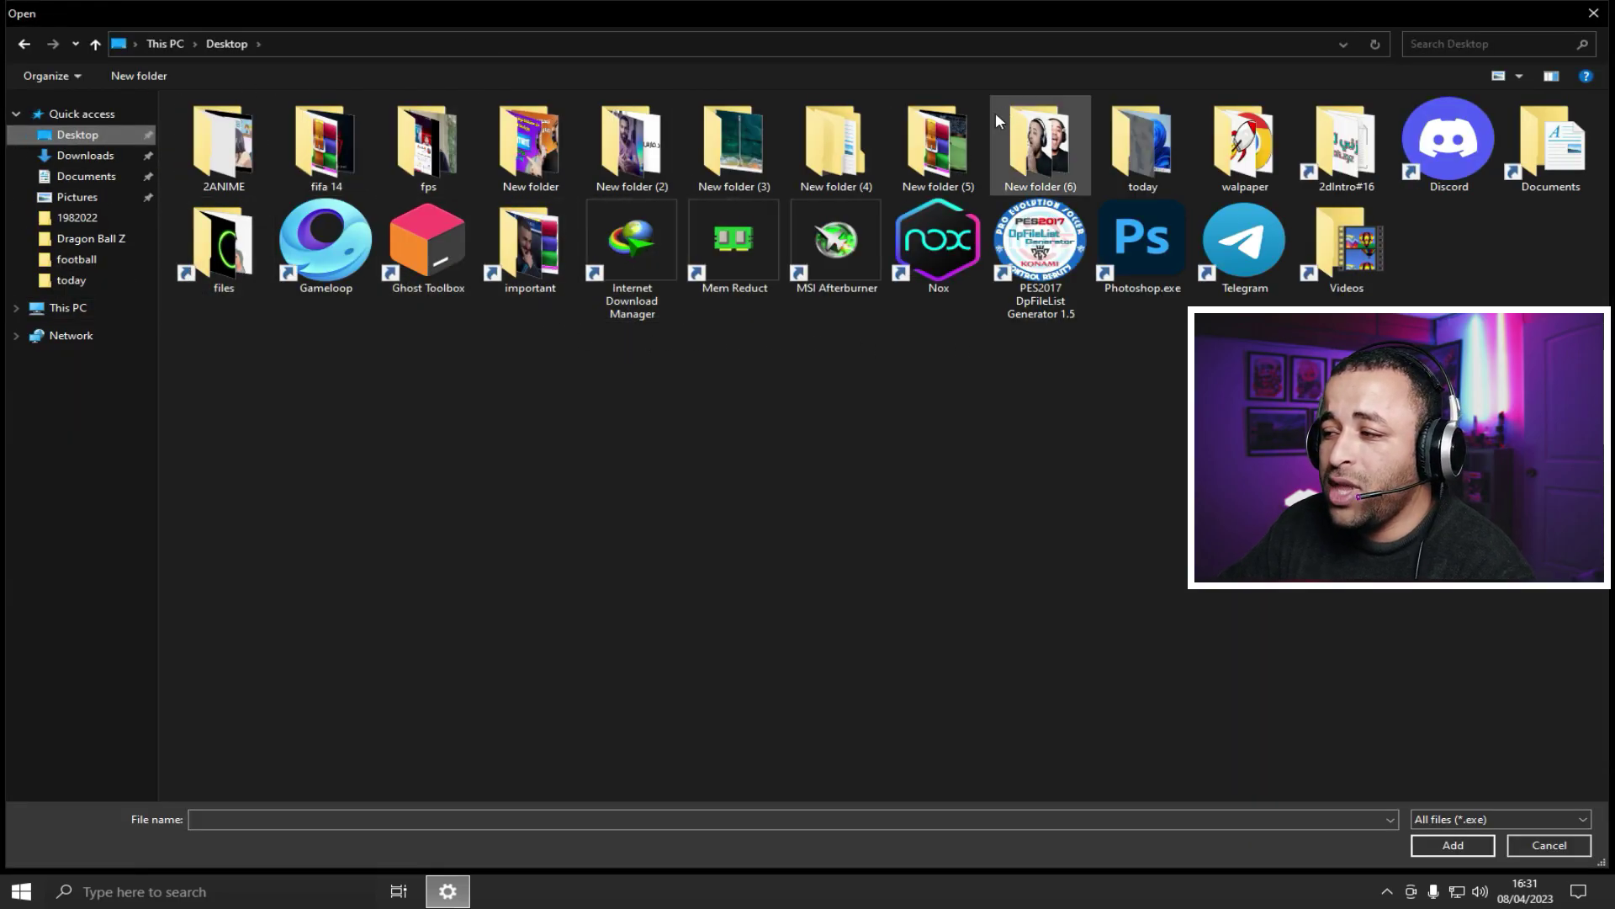
left_click(900, 247)
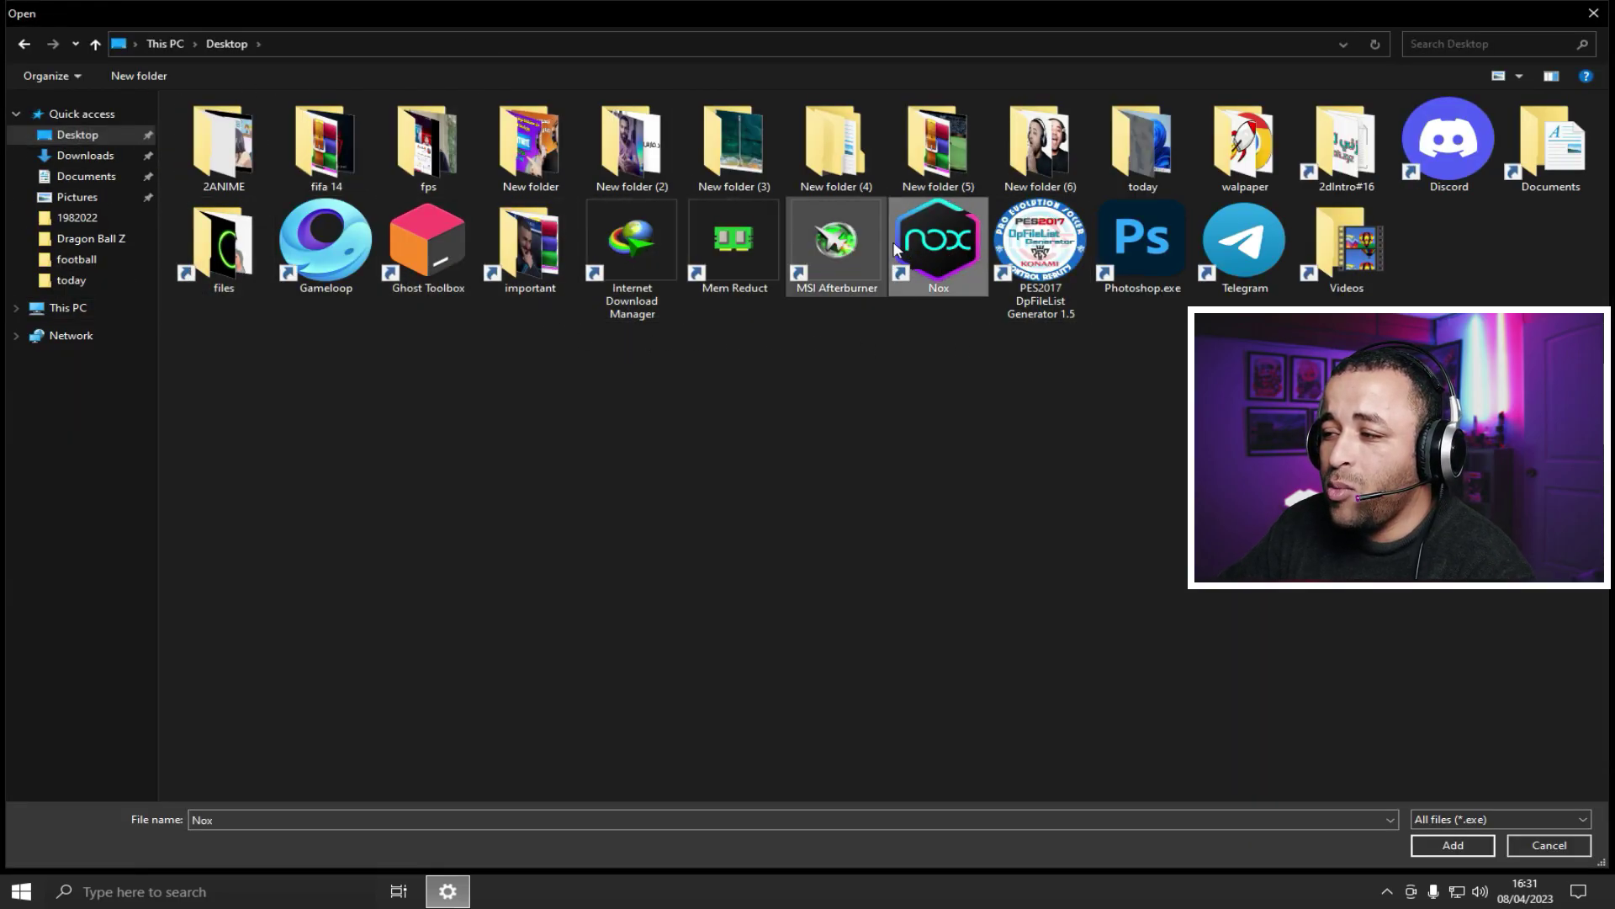
left_click(1441, 847)
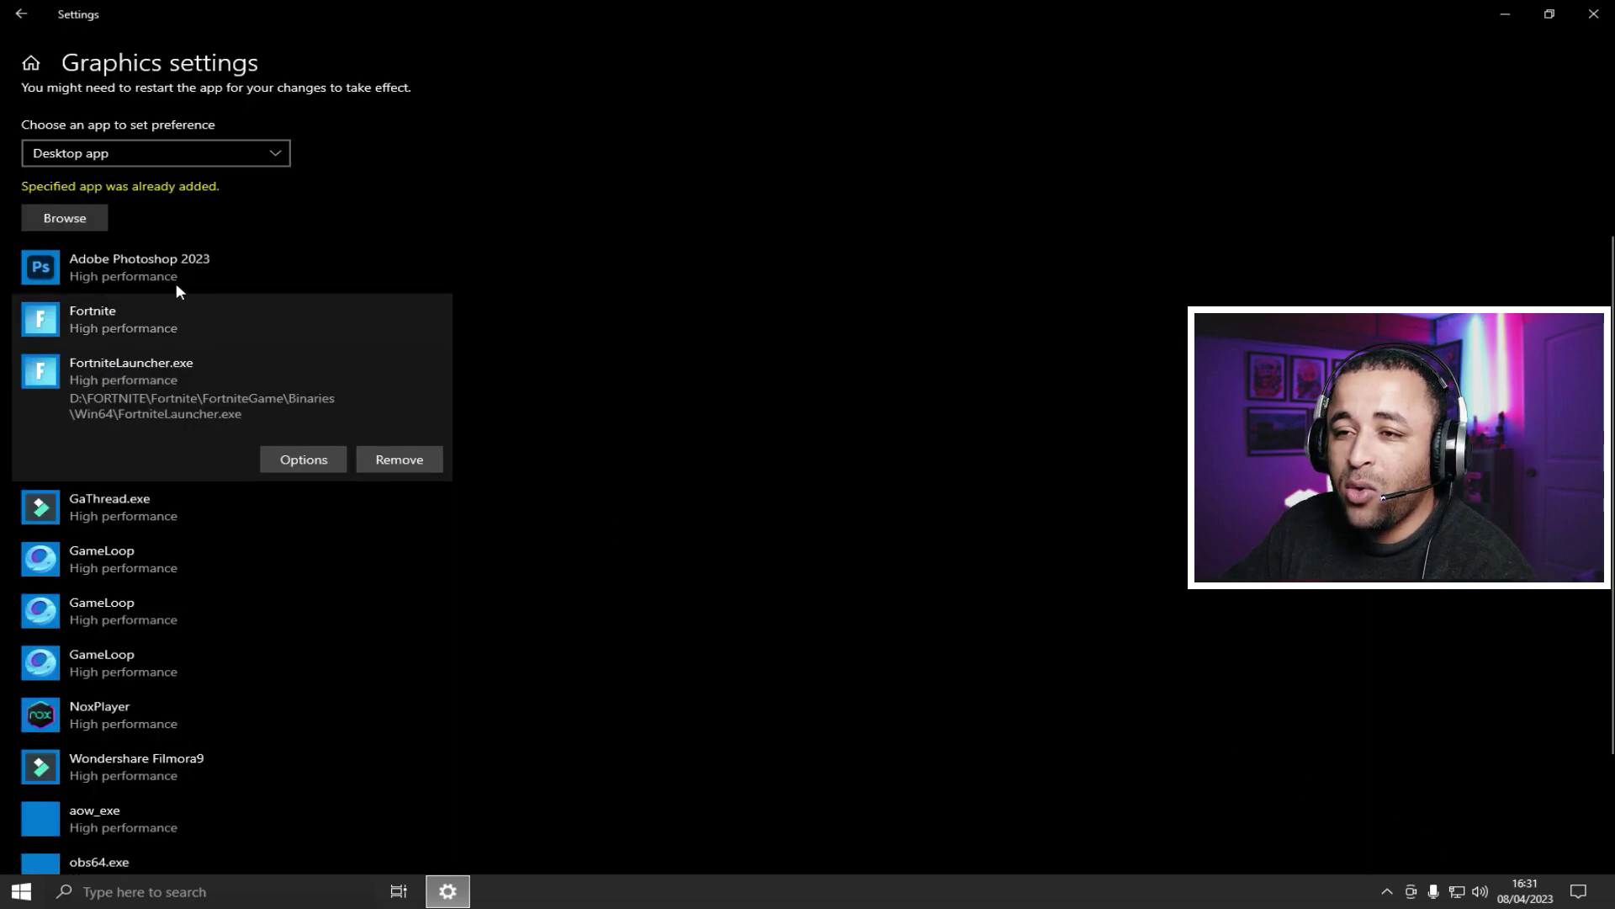
- Save the graphics preference of the existing Fortnite entry as High performance and close Settings
left_click(211, 330)
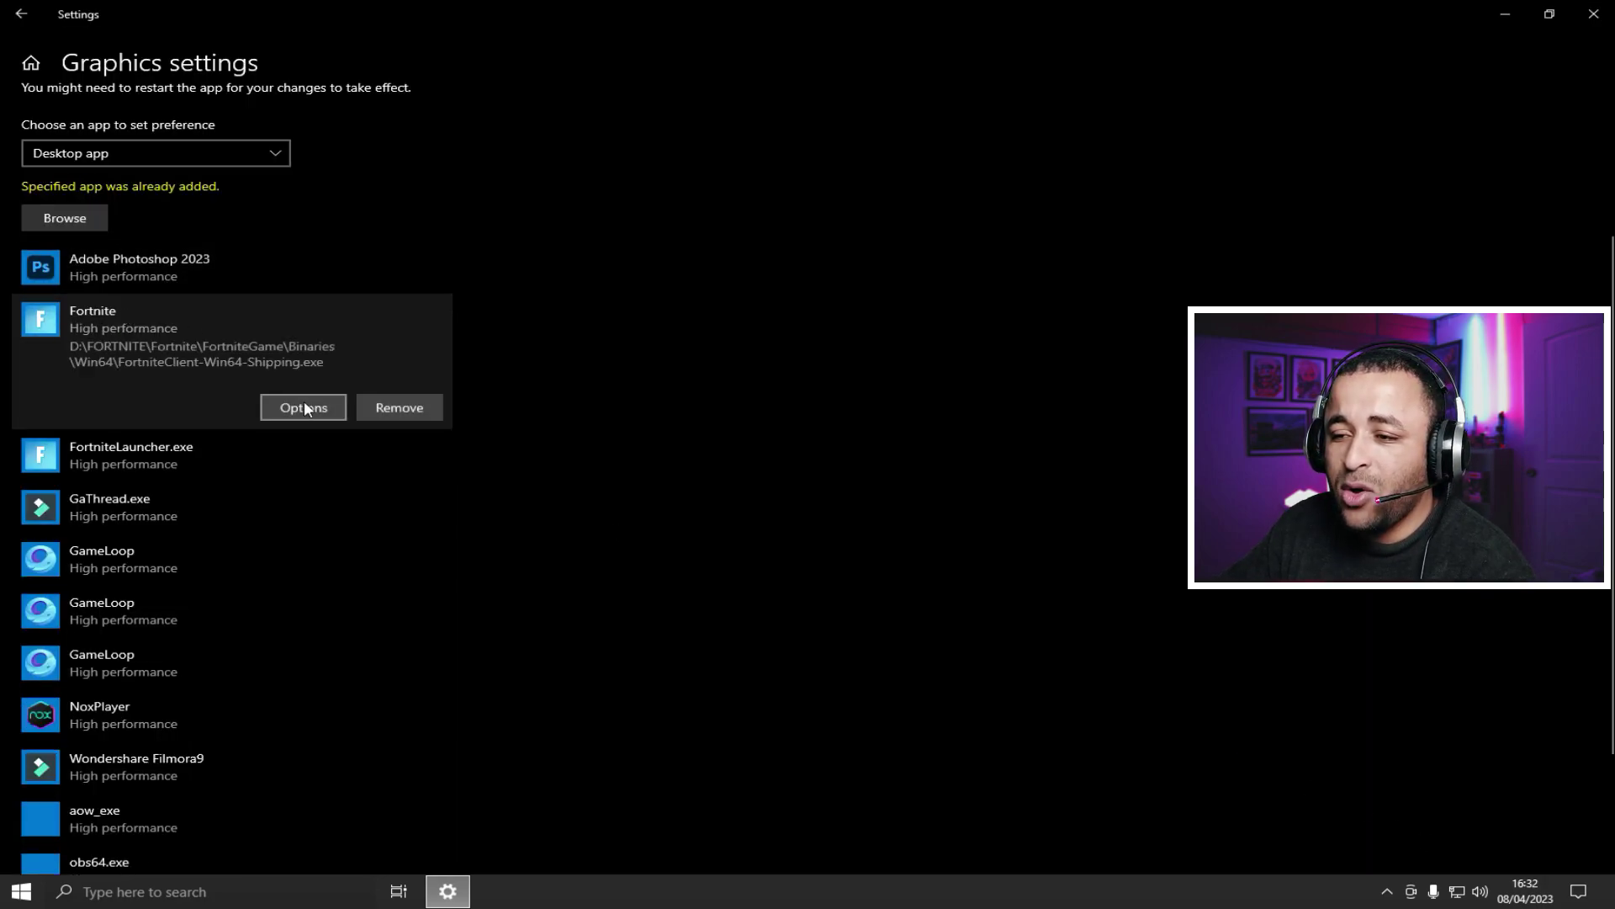
left_click(307, 407)
left_click(695, 537)
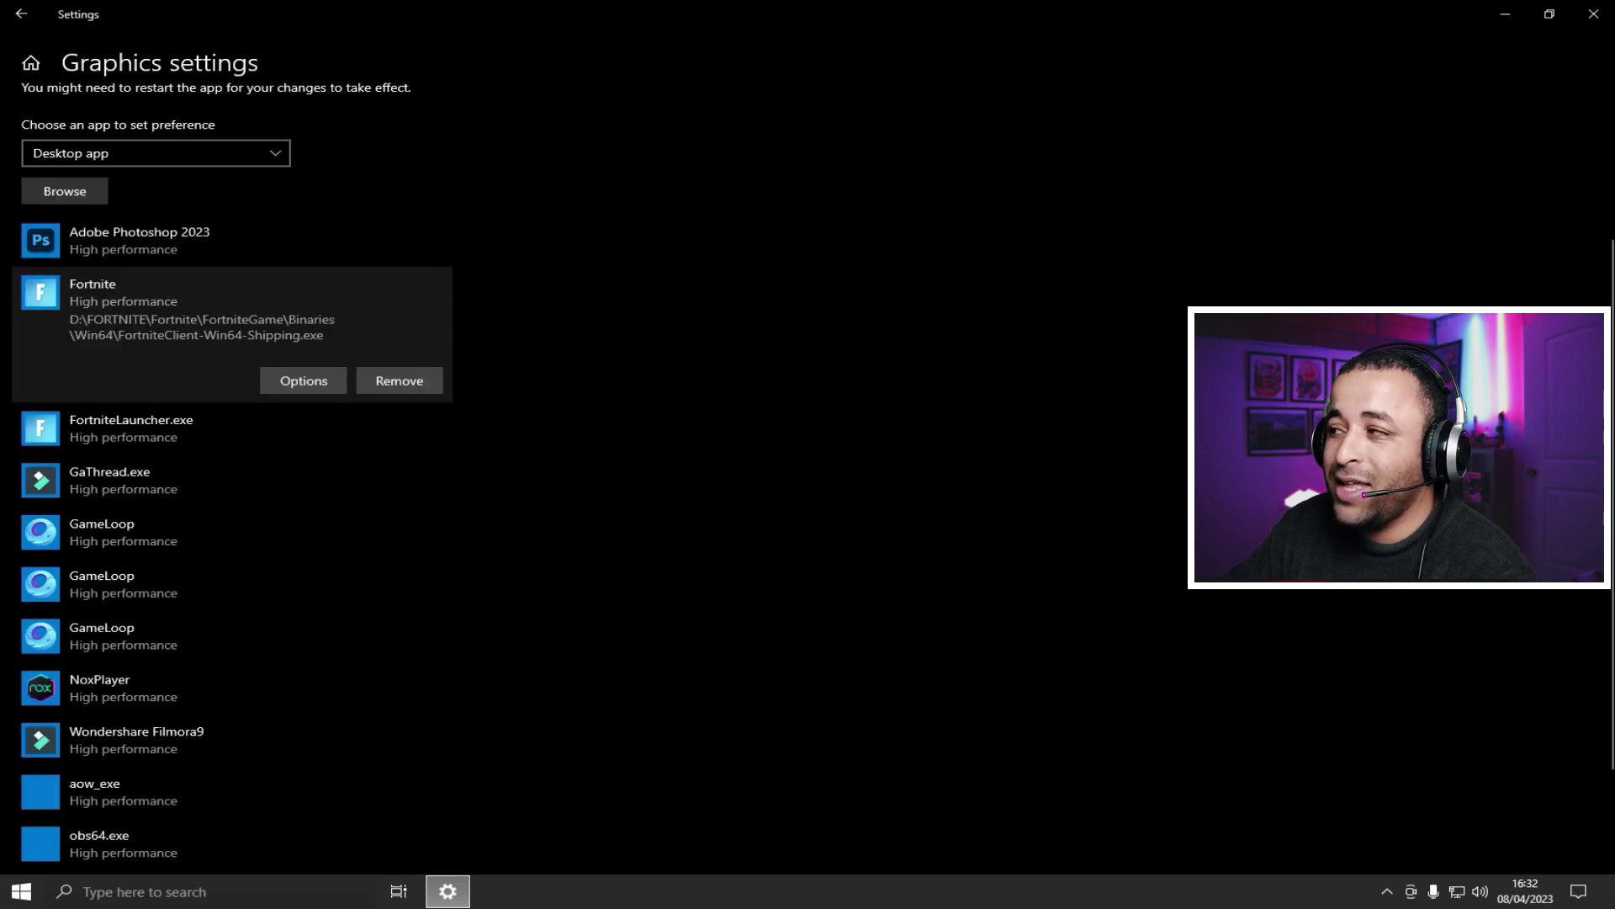
left_click(1594, 13)
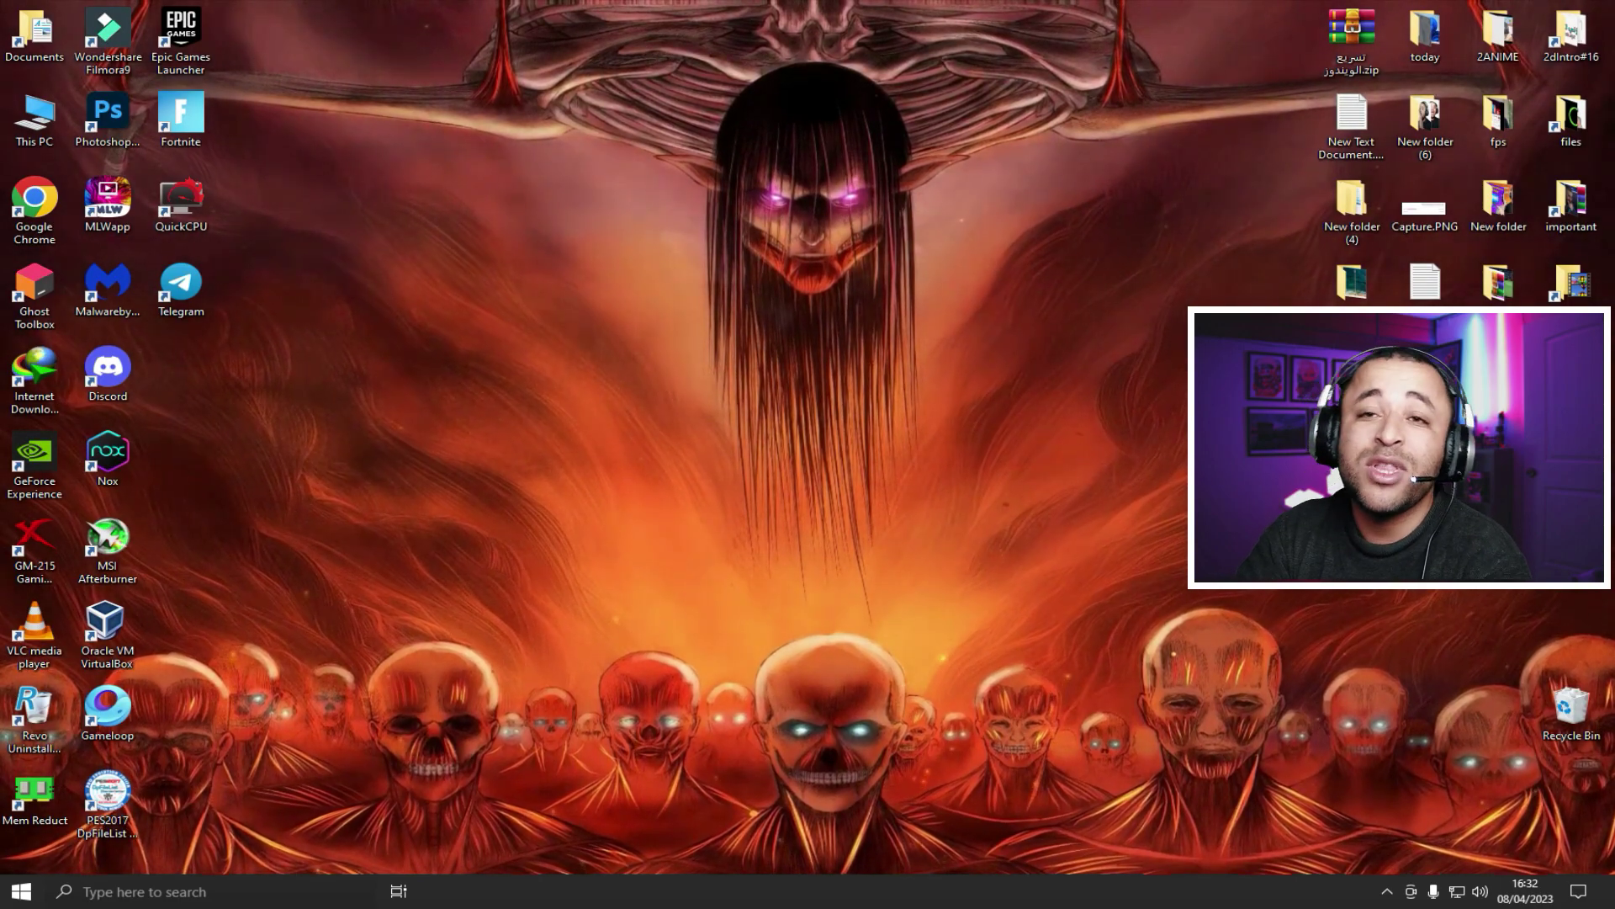